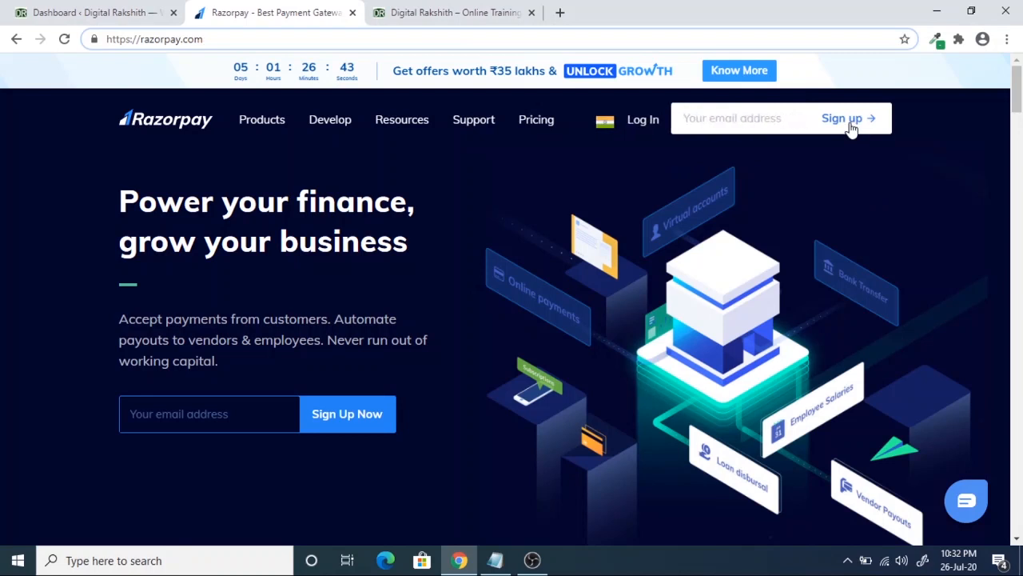
# - Start sign-up with a saved email suggestion, then switch from login to account creation
pyautogui.click(742, 120)
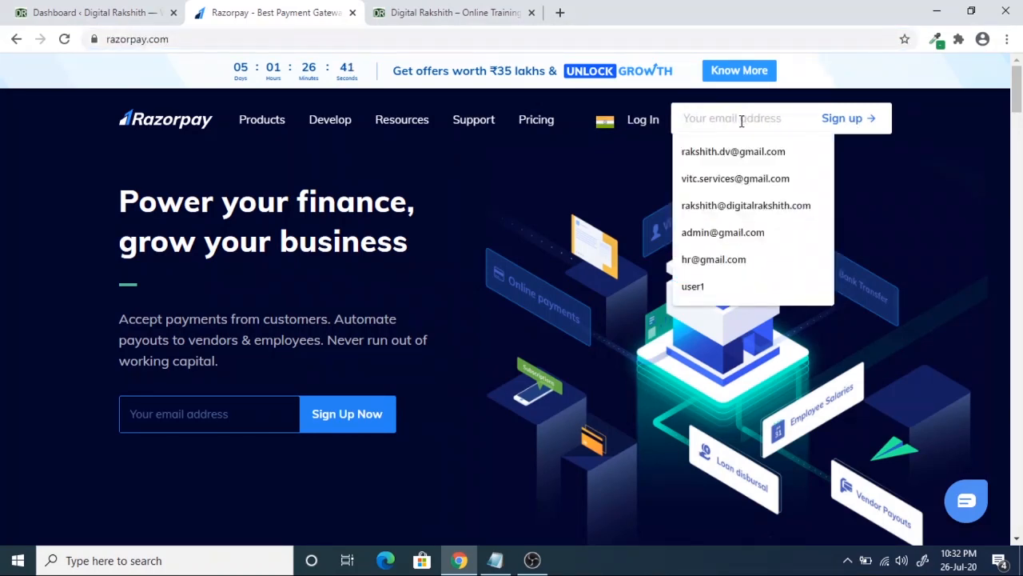
pyautogui.write('vi')
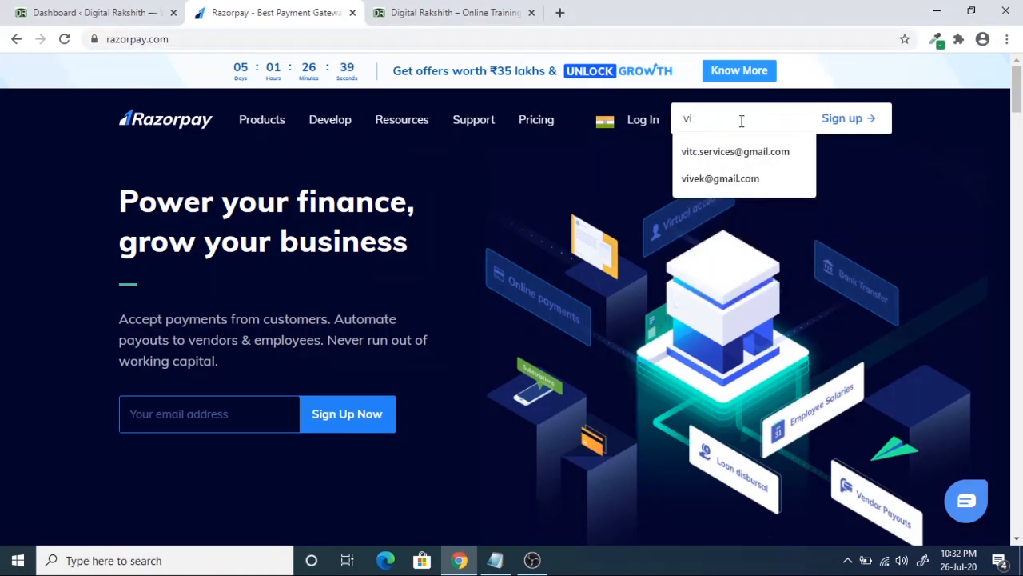
pyautogui.press('Down')
pyautogui.press('Return')
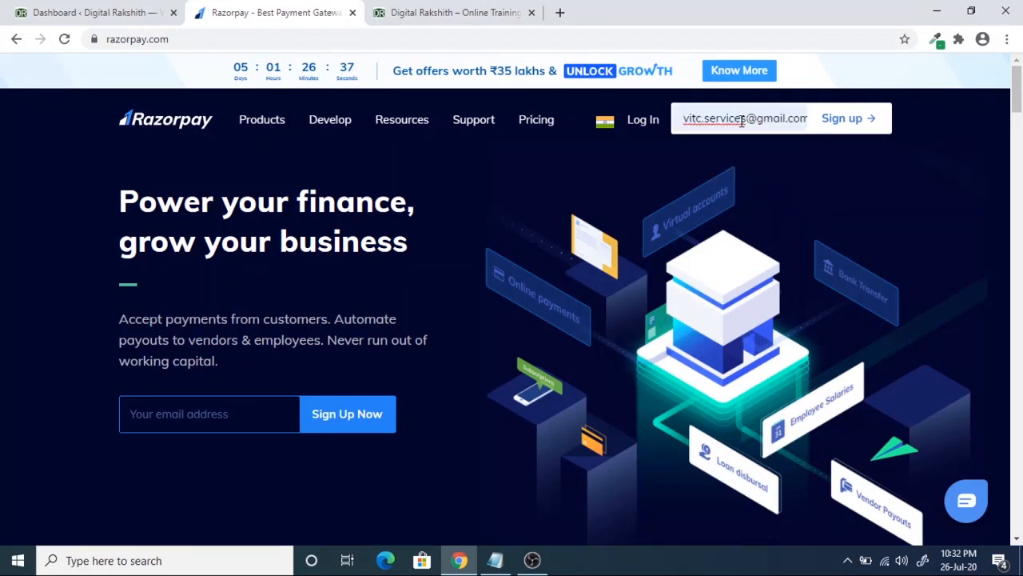
pyautogui.click(857, 123)
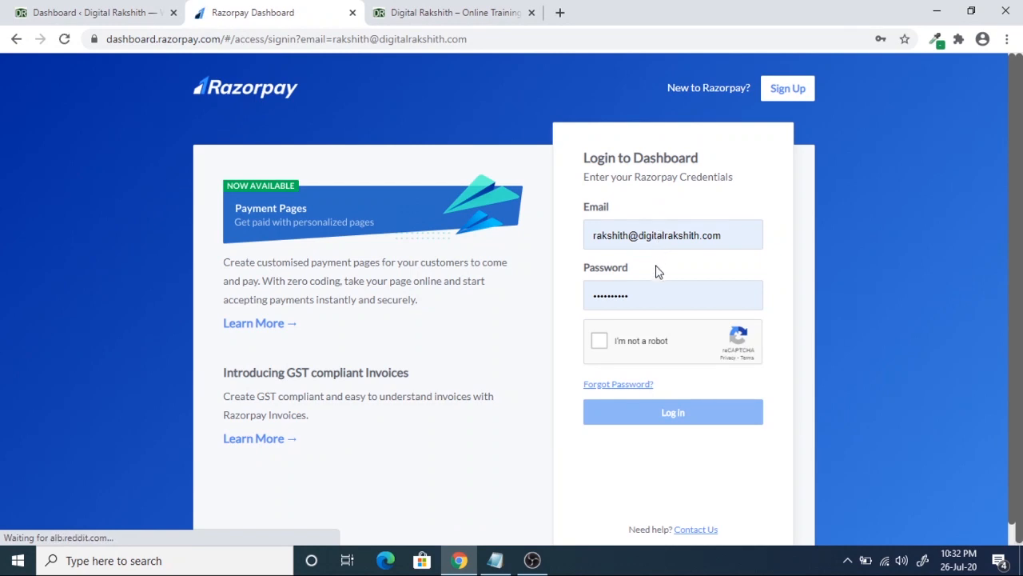
pyautogui.click(787, 93)
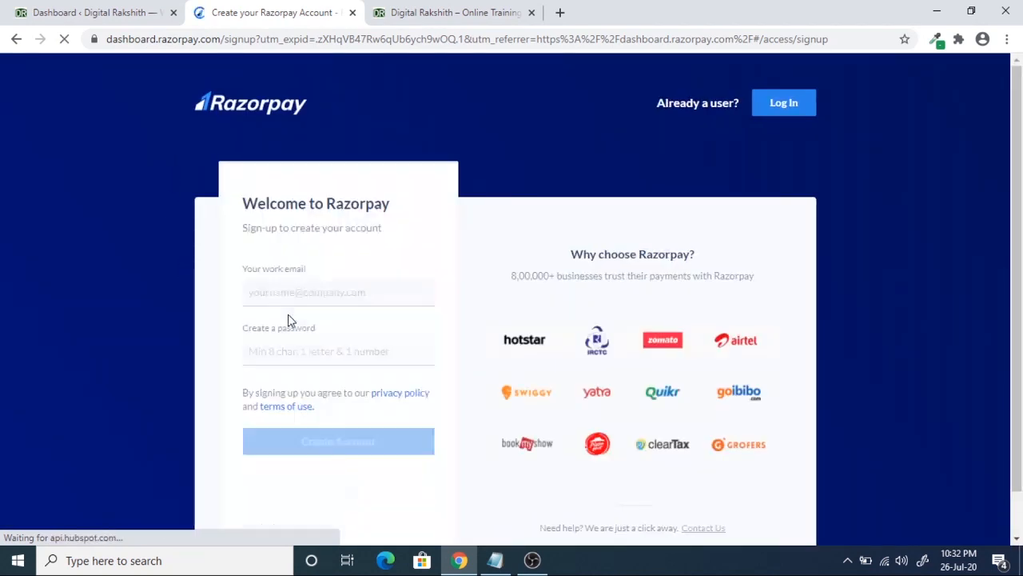
pyautogui.scroll(-1, 297, 291)
# - Enter the work email and a password, pass the robot check, and create the account
pyautogui.click(272, 246)
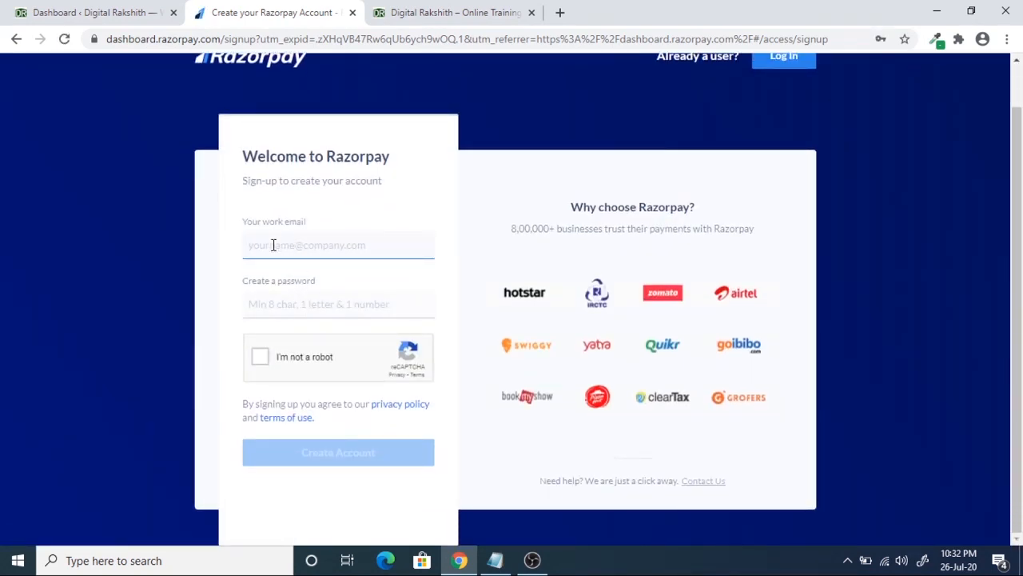
pyautogui.click(272, 310)
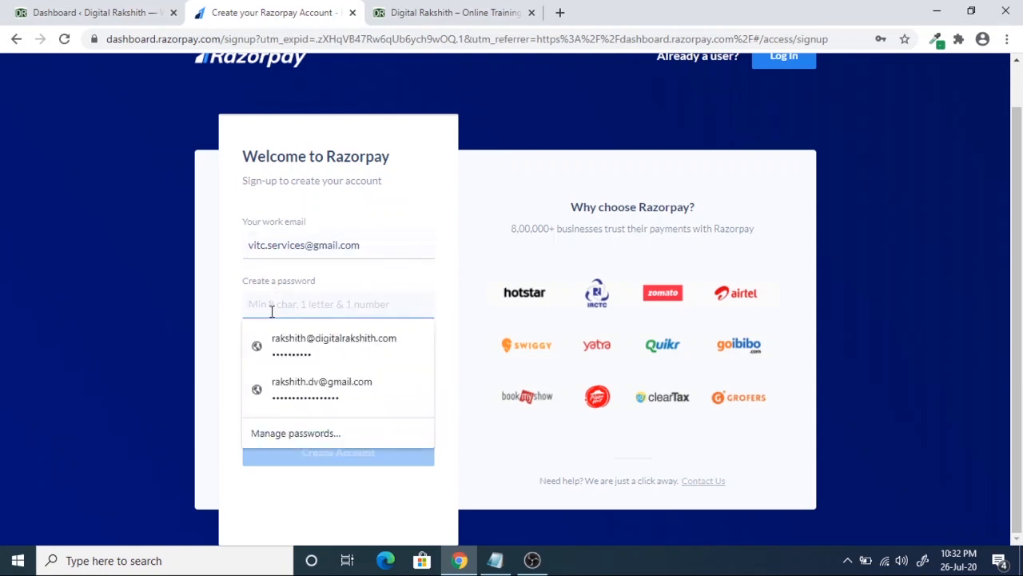
pyautogui.write('•••••••')
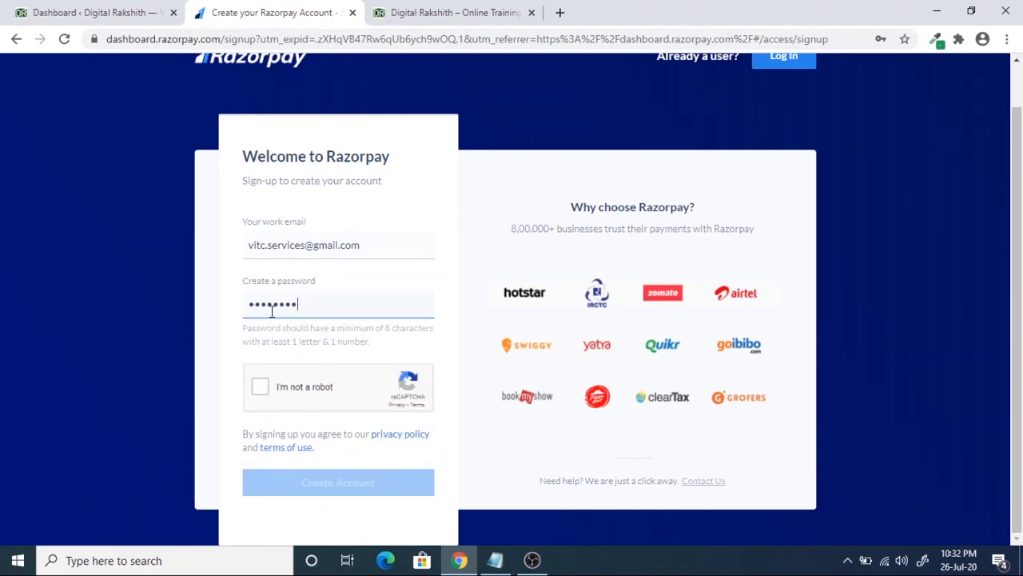
pyautogui.write('•')
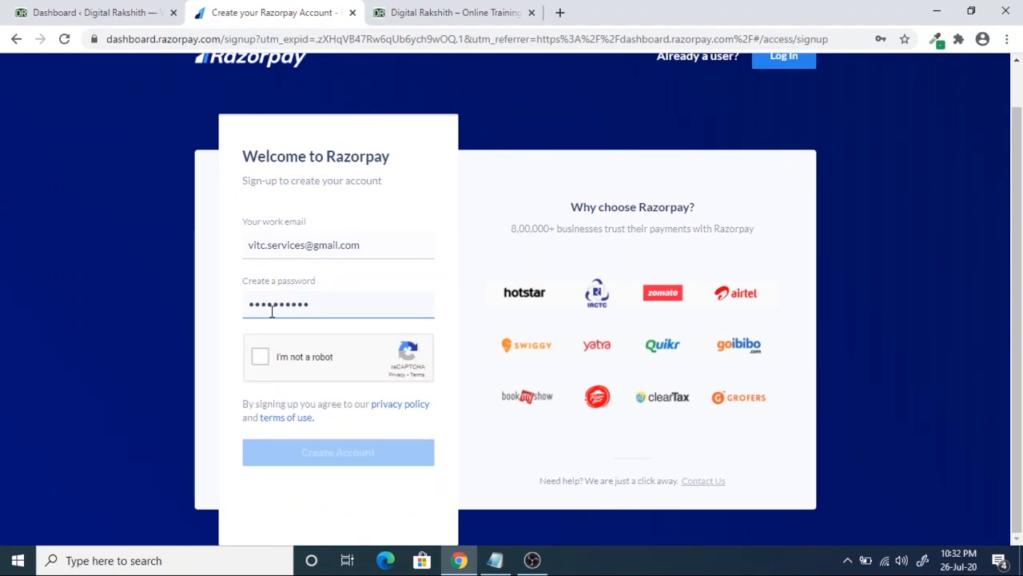
pyautogui.click(265, 359)
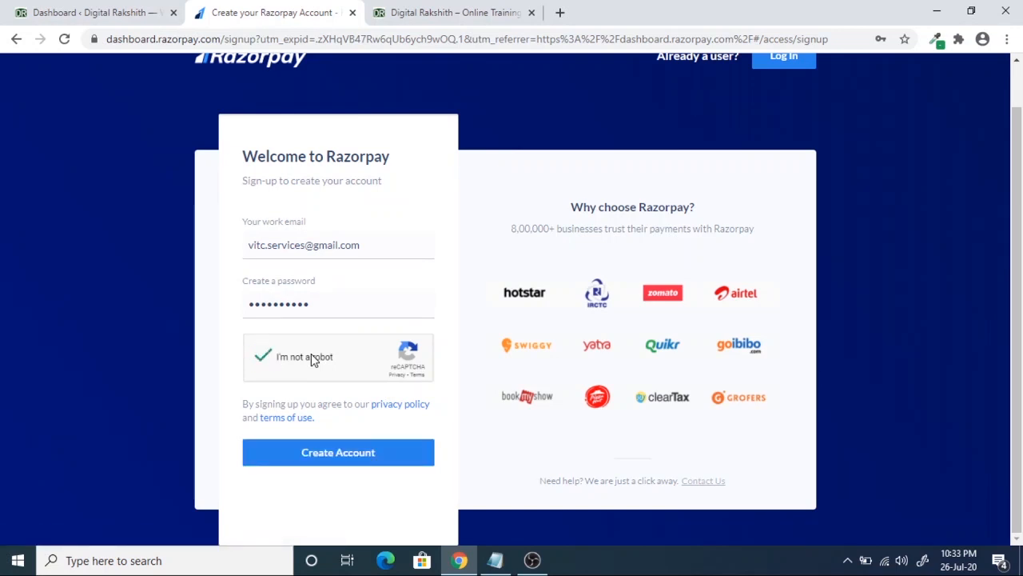
pyautogui.click(356, 464)
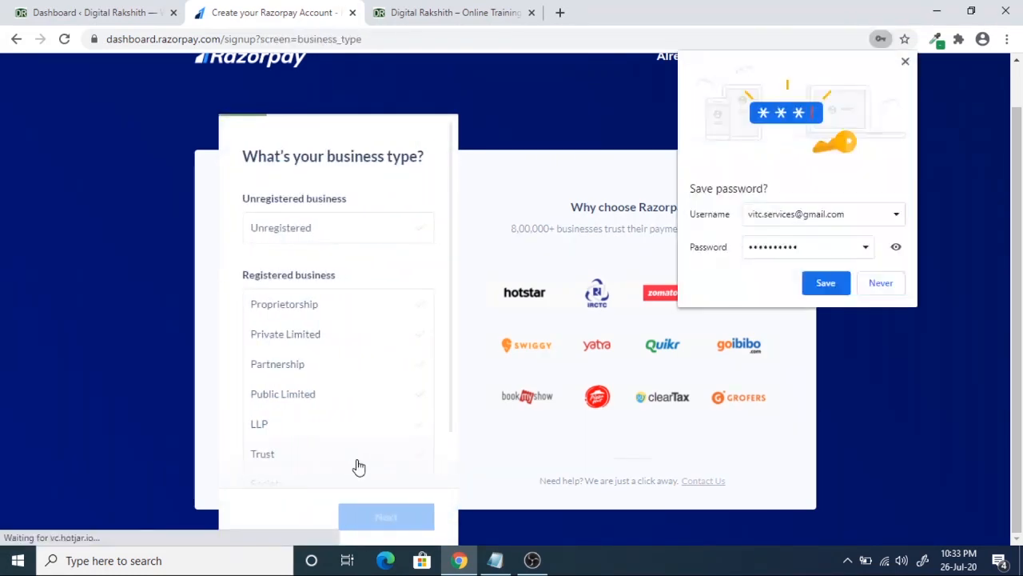
# - Decline Chrome's password save and choose Unregistered as the business type
pyautogui.click(883, 286)
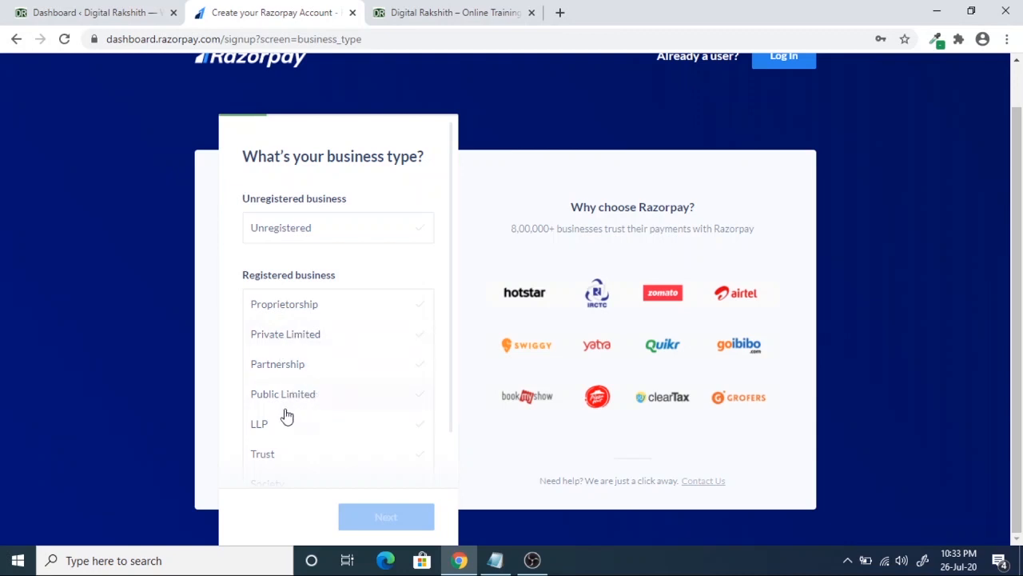
pyautogui.scroll(-1, 311, 380)
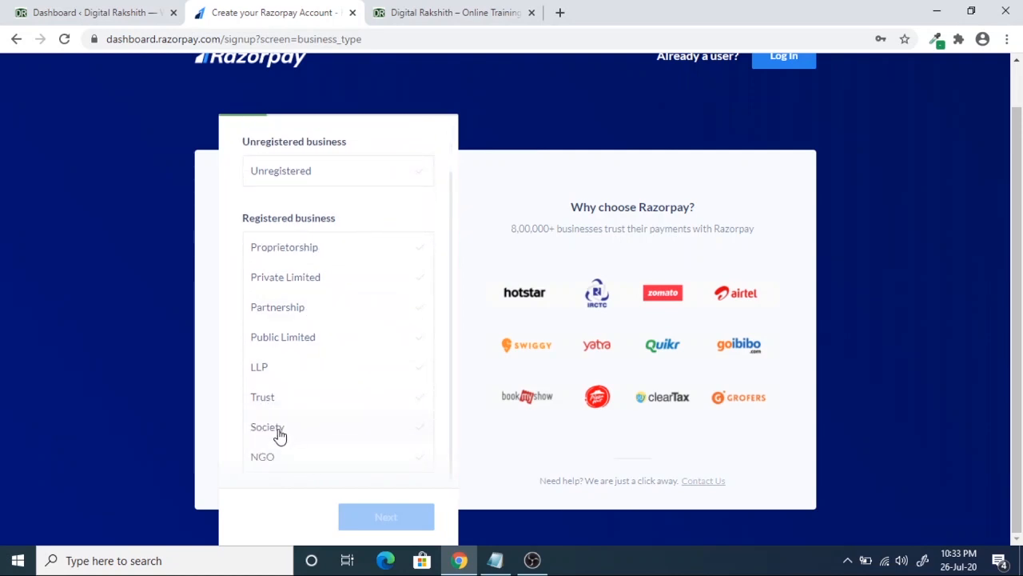
pyautogui.scroll(1, 299, 400)
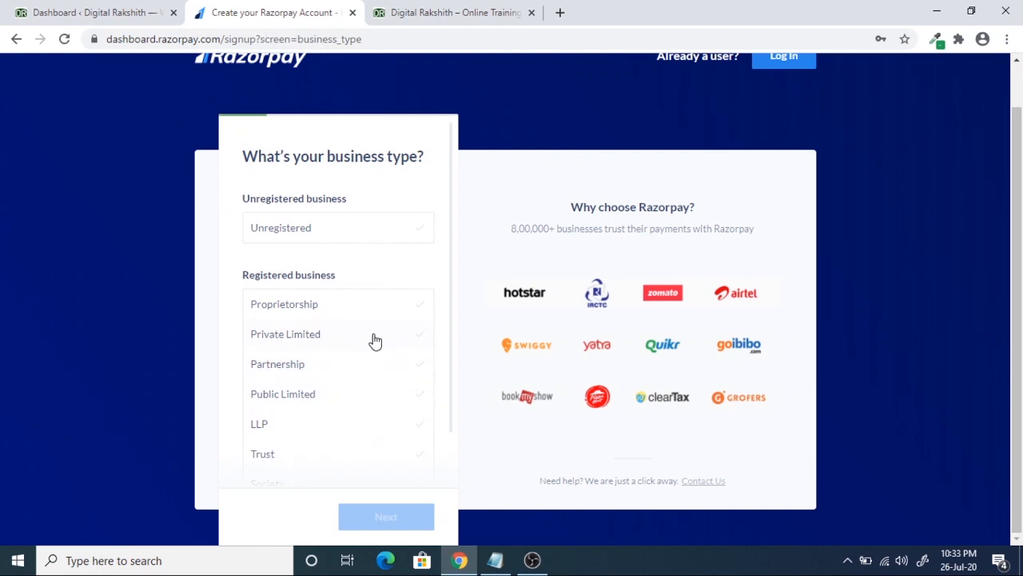
pyautogui.click(293, 232)
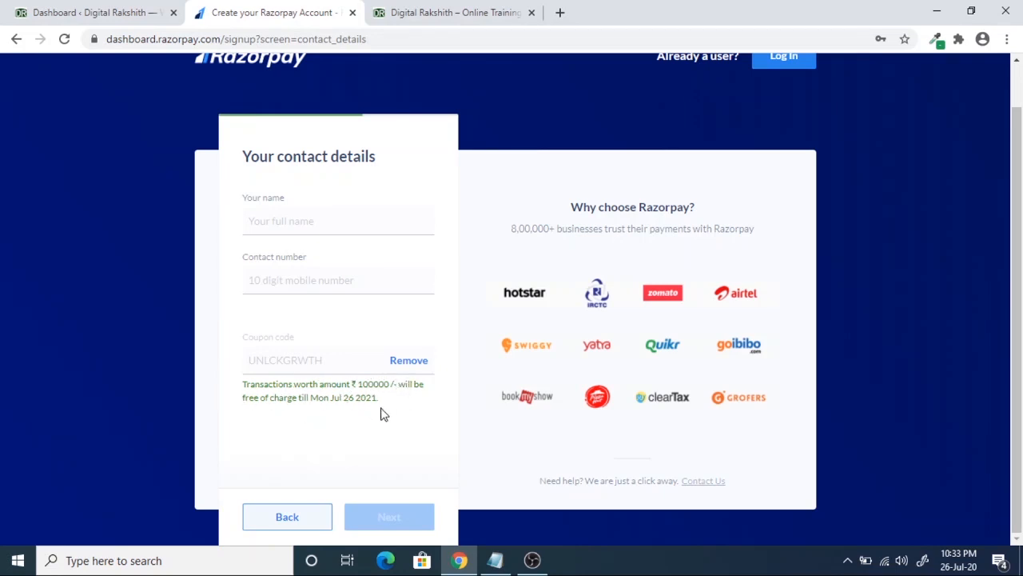
# - Enter the contact's name and 10-digit mobile number, then continue to email verification
pyautogui.click(298, 221)
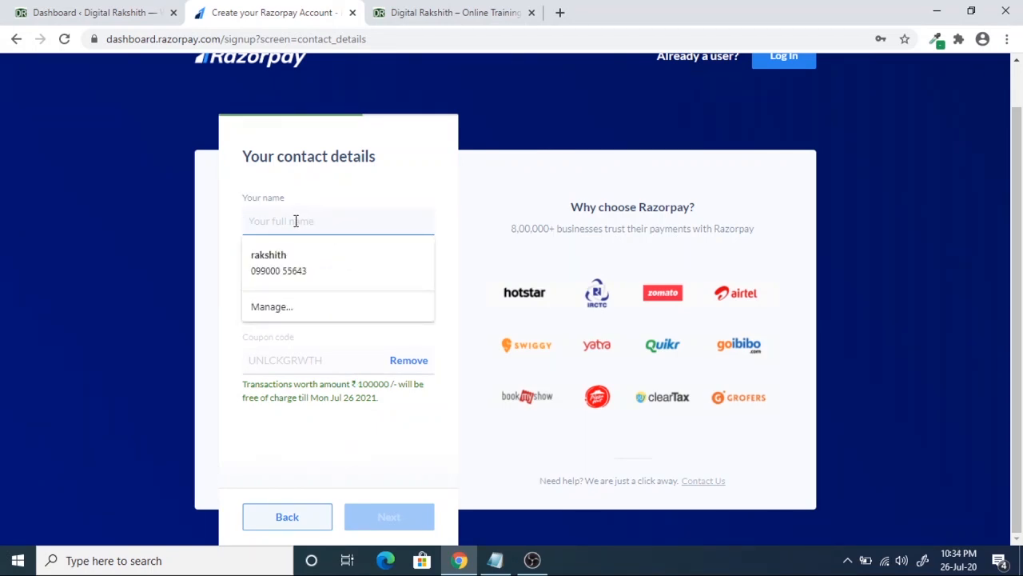
pyautogui.write('Kiran')
pyautogui.press('Tab')
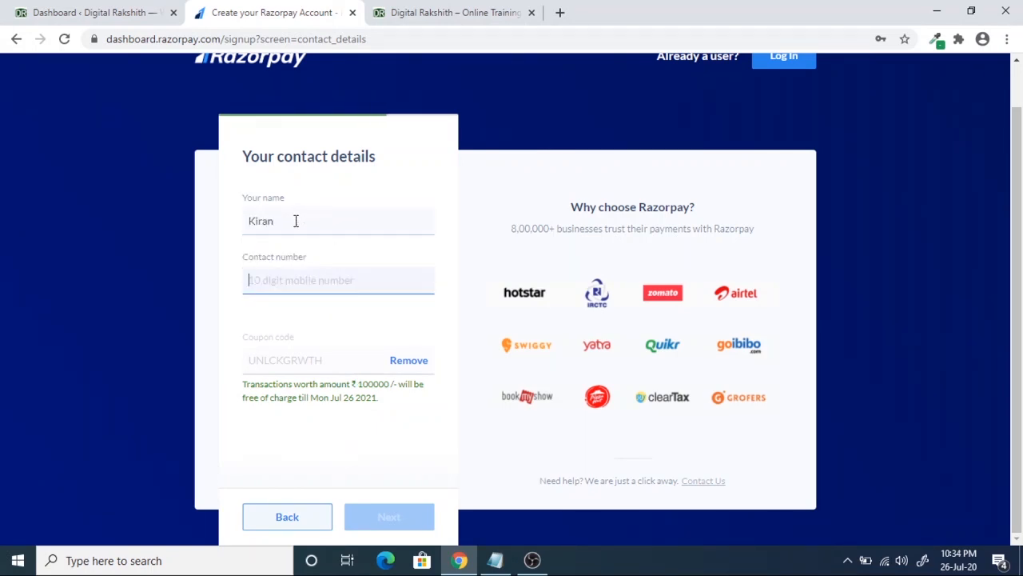
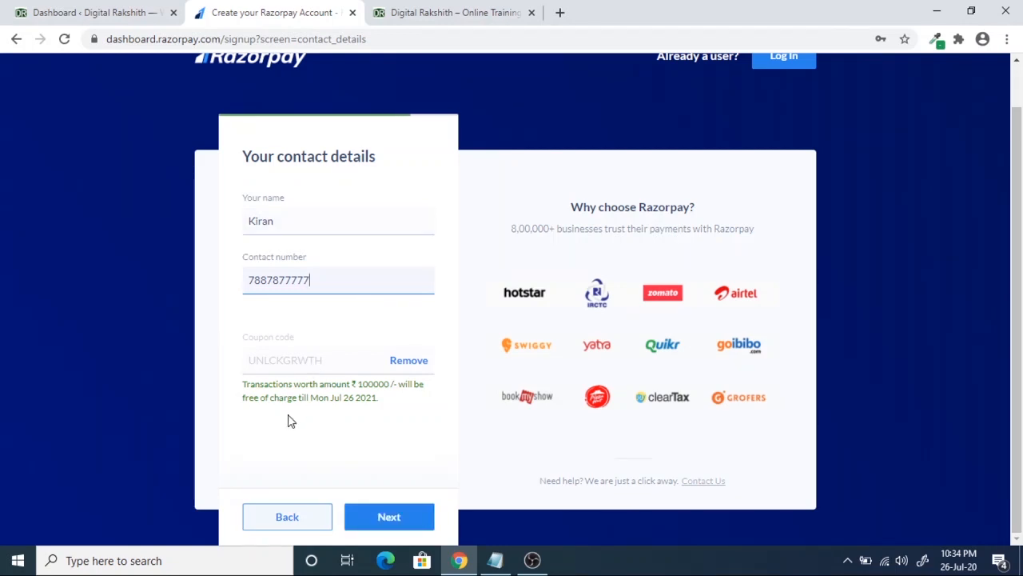
pyautogui.click(392, 521)
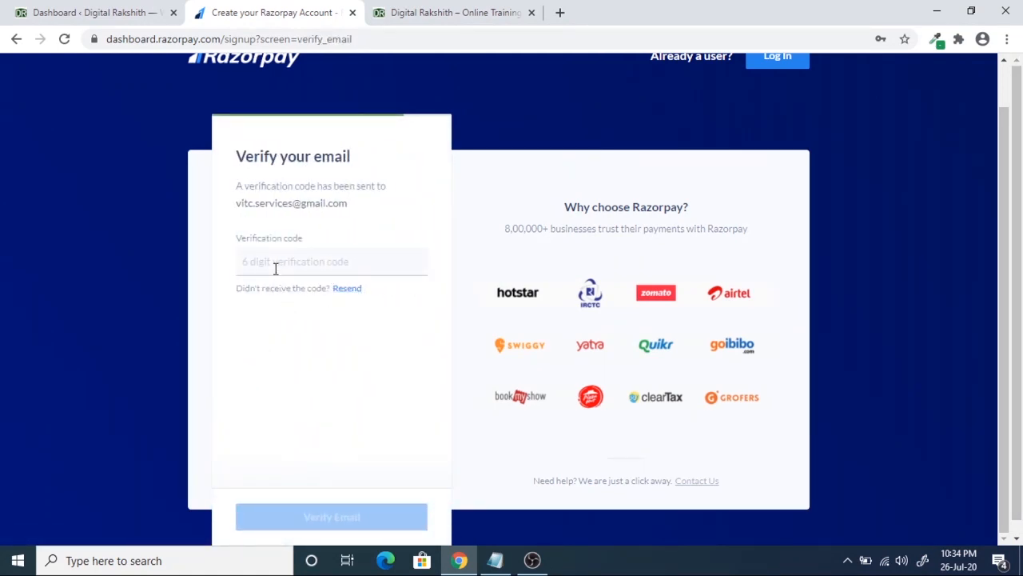
# - Leave the verification code step and go to the Log In page from the header
pyautogui.moveTo(241, 202); pyautogui.dragTo(317, 204)
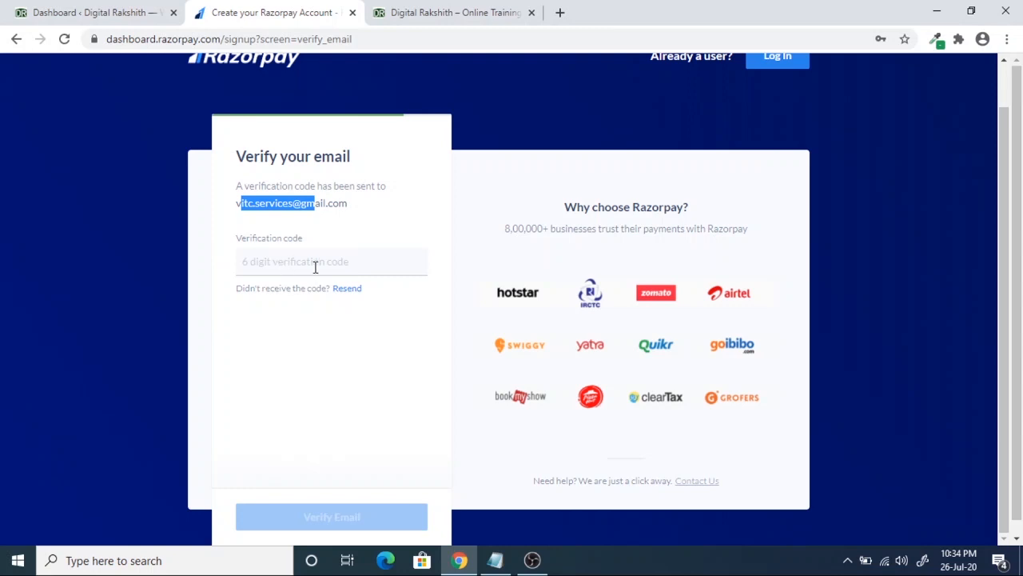
pyautogui.scroll(1, 315, 267)
pyautogui.scroll(-1, 315, 272)
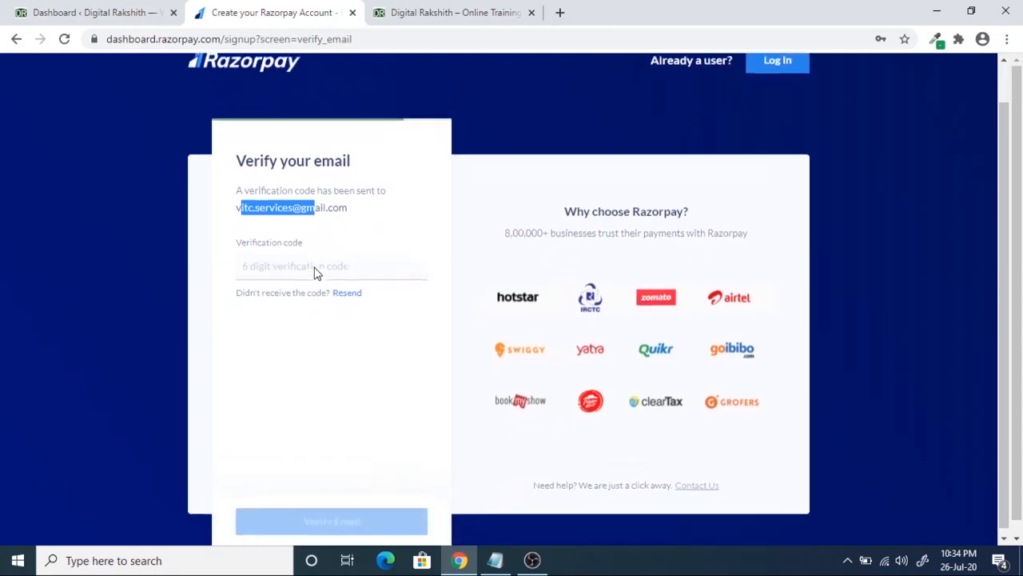
pyautogui.click(295, 265)
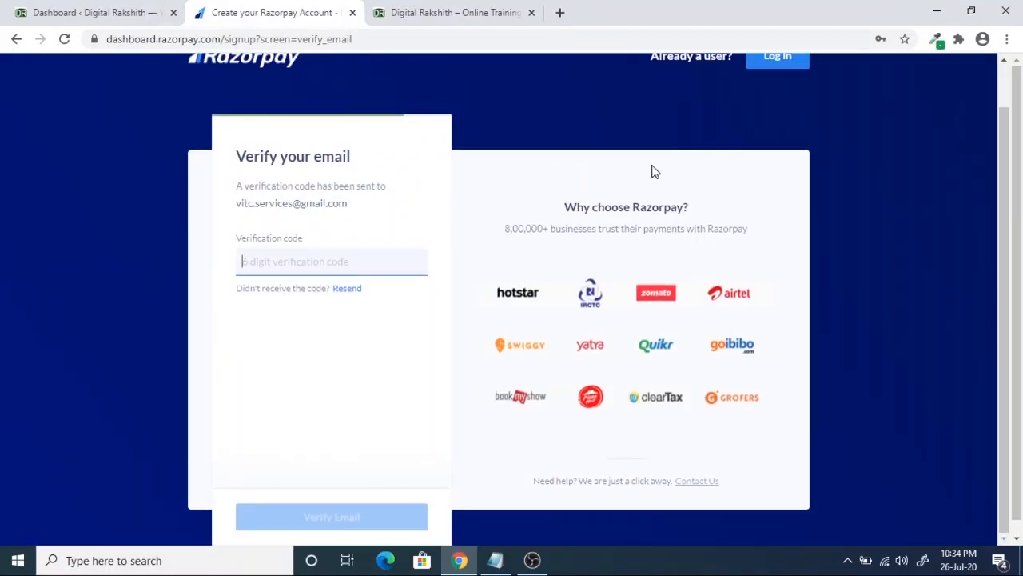
pyautogui.scroll(1, 871, 165)
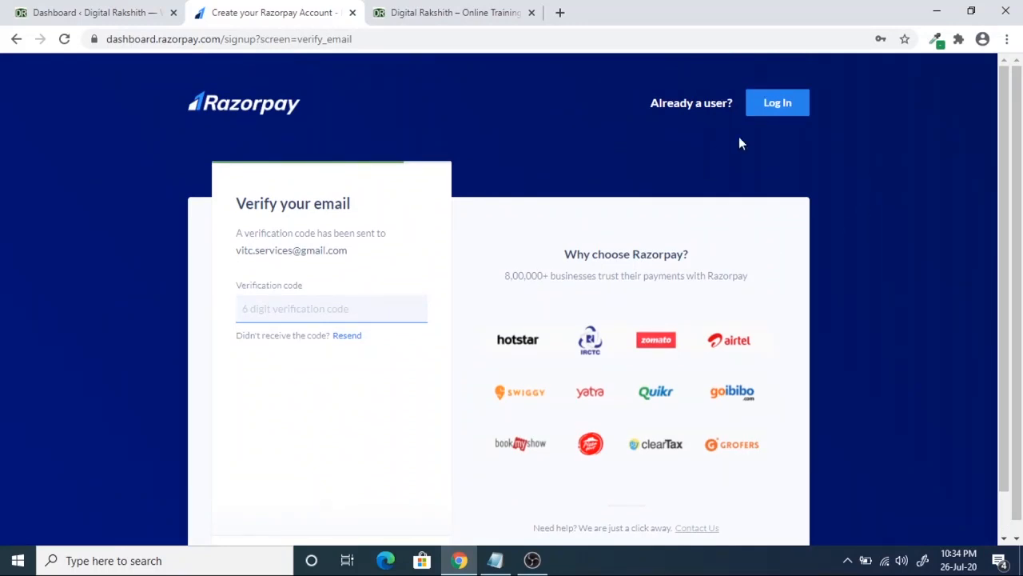
pyautogui.click(780, 106)
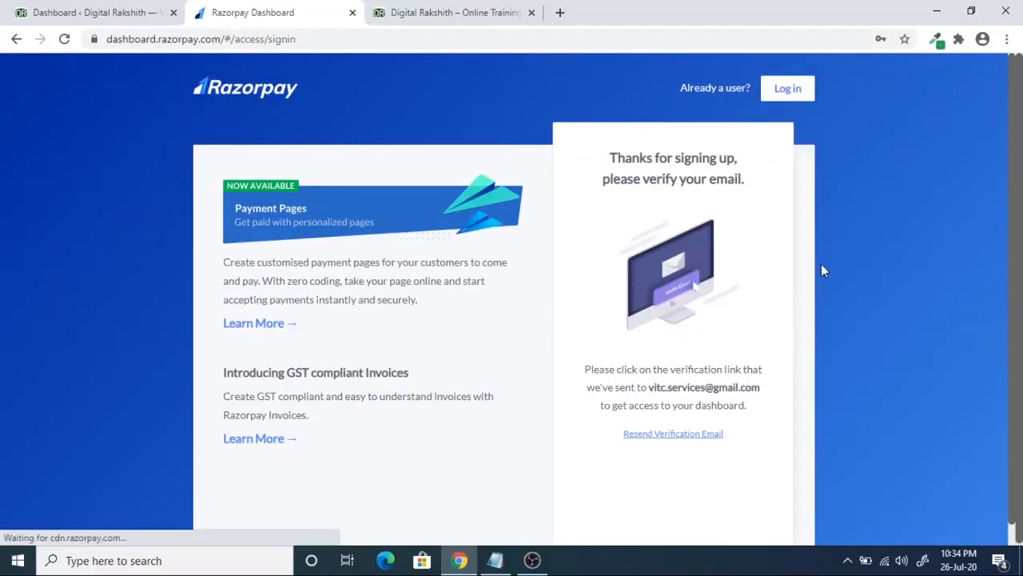
# - Clear the prefilled email, fill the saved login credentials, and start the robot check
pyautogui.click(784, 91)
pyautogui.click(729, 237)
pyautogui.moveTo(731, 237); pyautogui.dragTo(576, 237)
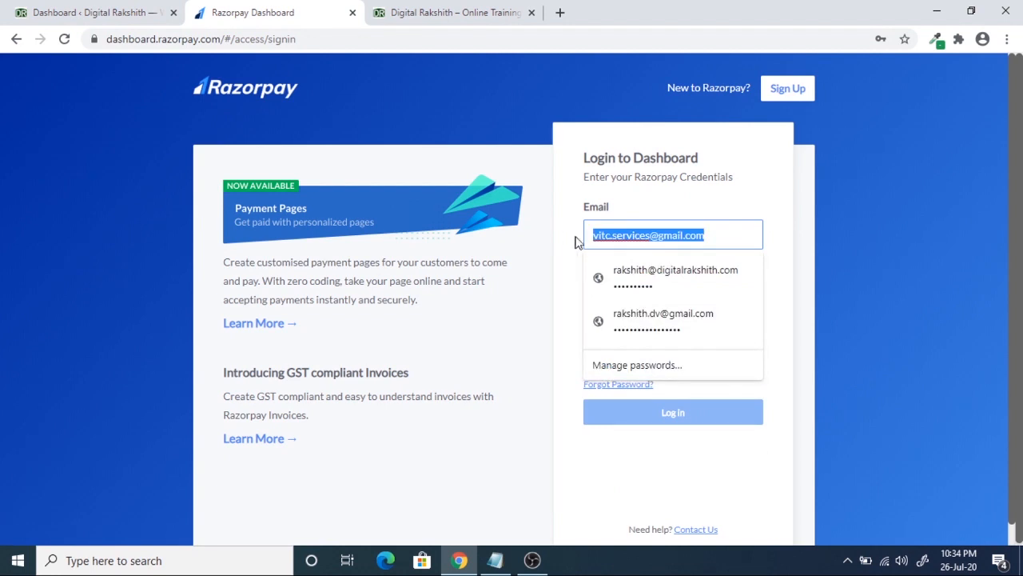
pyautogui.press('BackSpace')
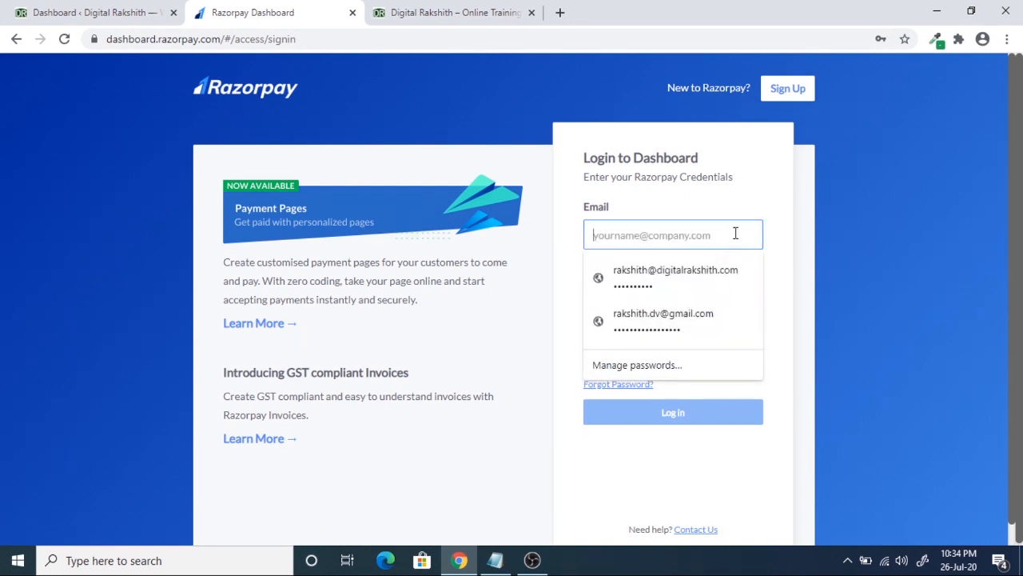
pyautogui.click(688, 284)
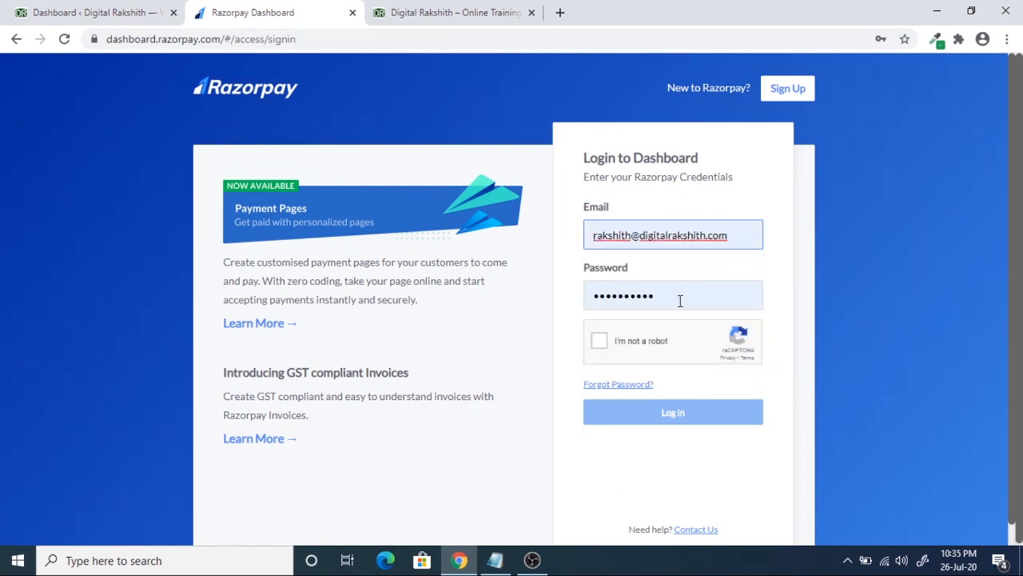
pyautogui.click(601, 342)
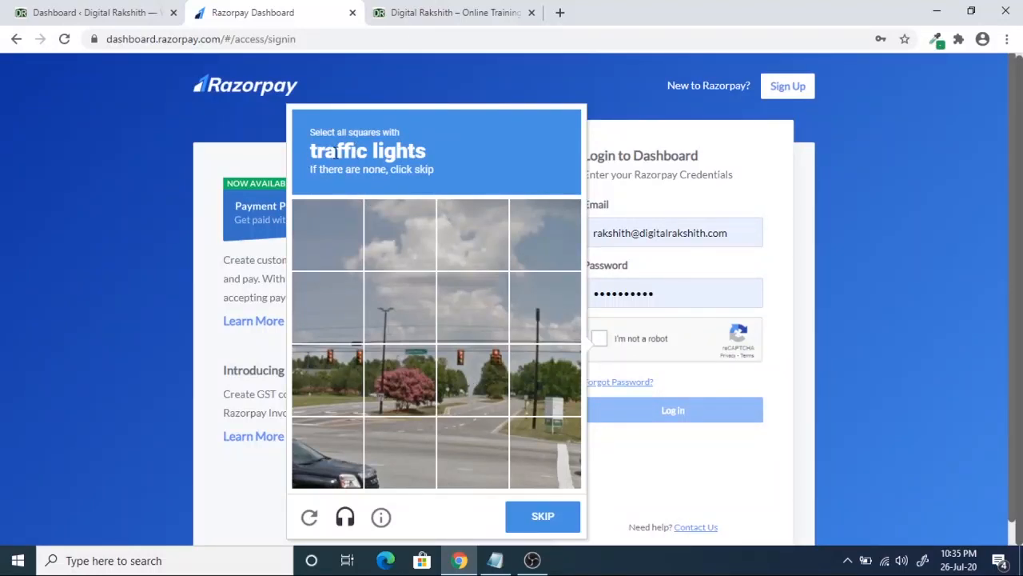
# - Select the five traffic-light tiles in the reCAPTCHA, submit it, and log in
pyautogui.click(473, 364)
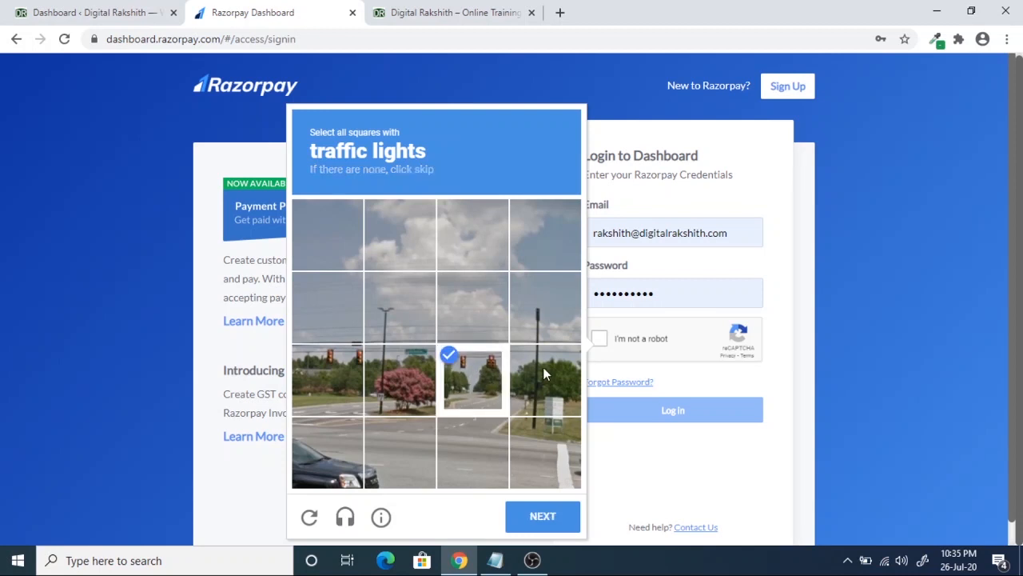
pyautogui.click(543, 367)
pyautogui.click(548, 321)
pyautogui.click(404, 318)
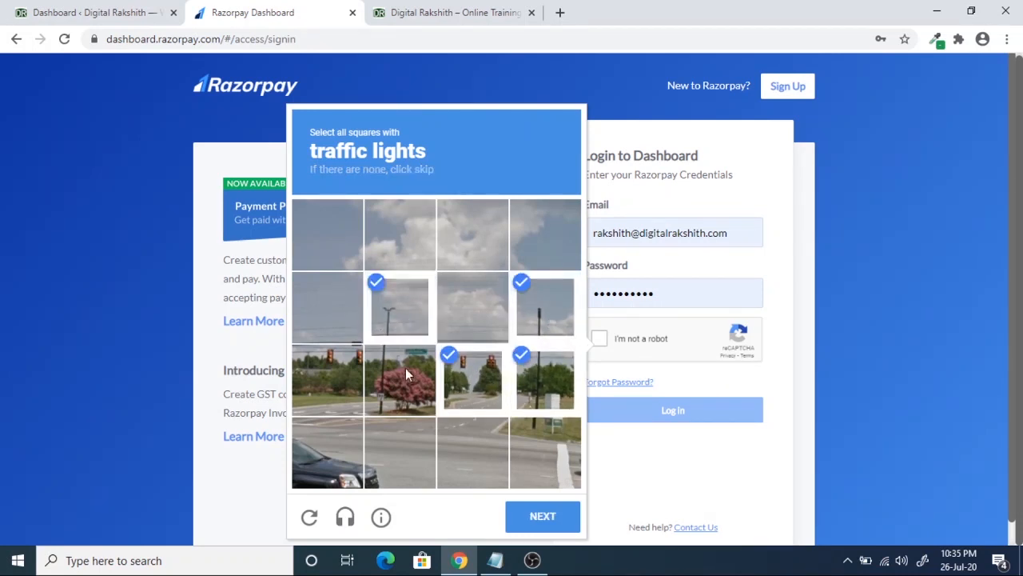
pyautogui.click(405, 368)
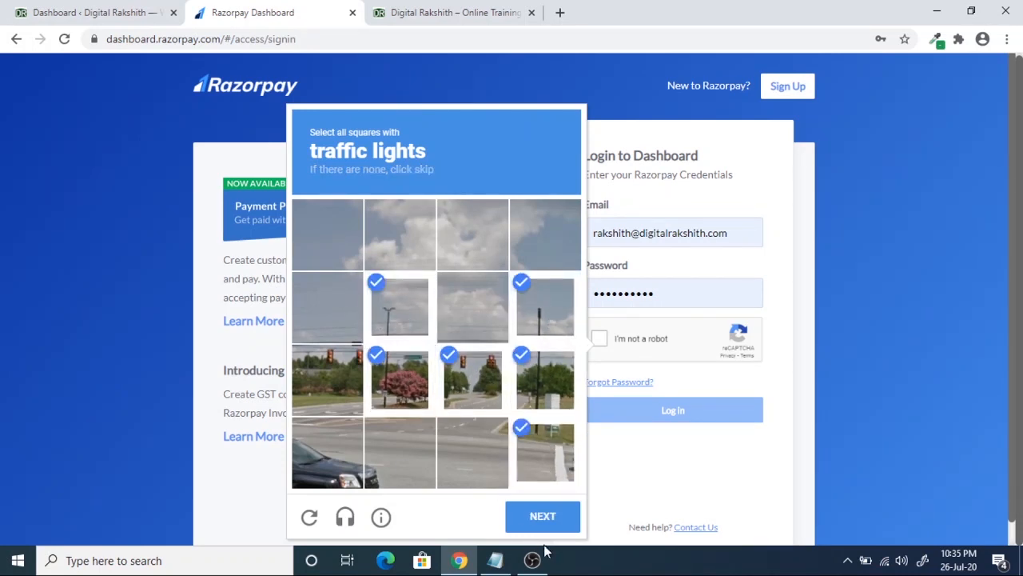
pyautogui.click(545, 518)
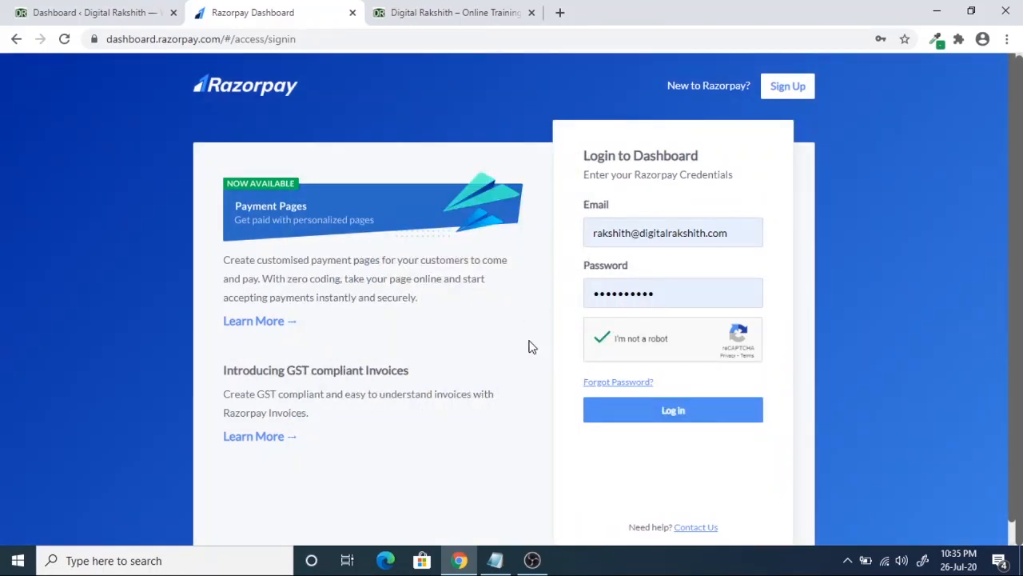
pyautogui.click(691, 410)
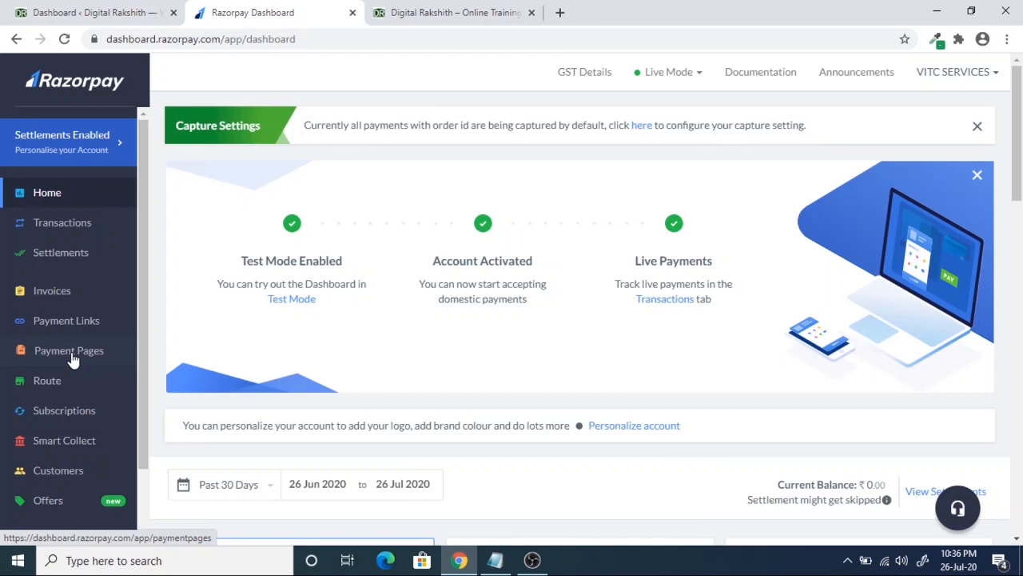
# - Open My Account and review the Account Activated On date and the Activated KYC status
pyautogui.scroll(-1, 76, 376)
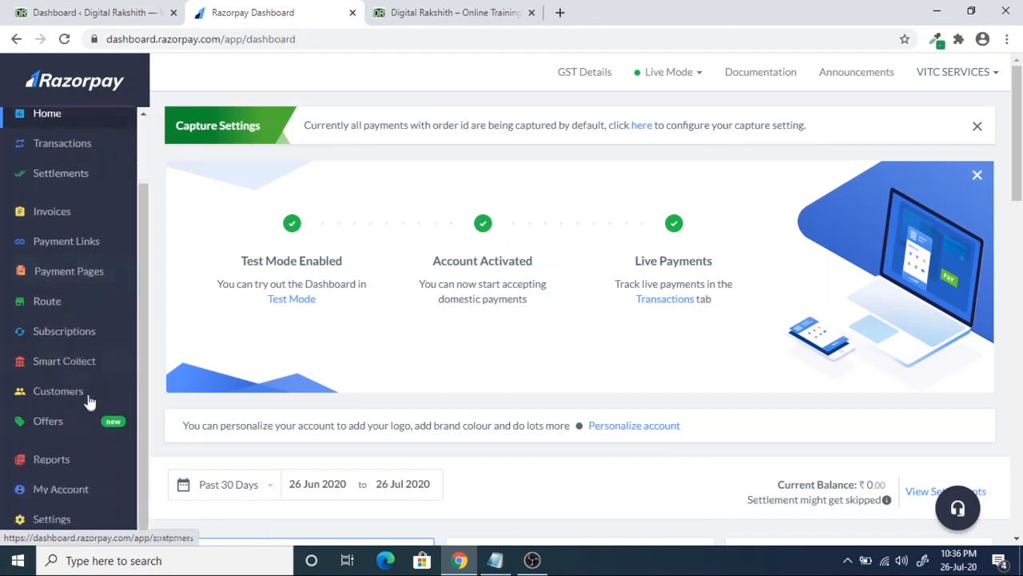
pyautogui.scroll(-2, 76, 500)
pyautogui.click(70, 494)
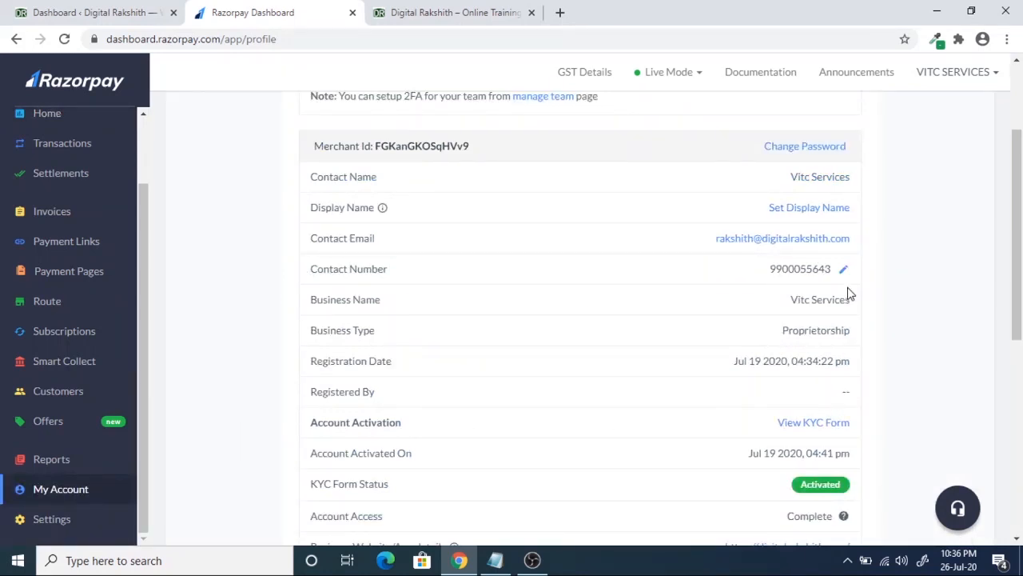
pyautogui.scroll(1, 818, 274)
pyautogui.scroll(-2, 838, 358)
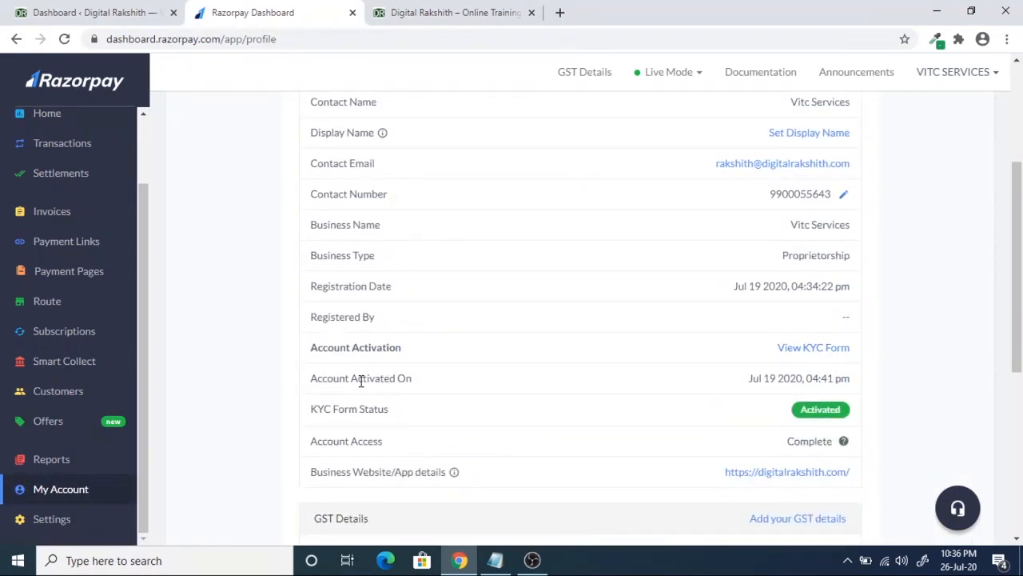
pyautogui.moveTo(361, 381); pyautogui.dragTo(434, 386)
pyautogui.click(902, 355)
pyautogui.doubleClick(812, 409)
pyautogui.scroll(2, 83, 424)
pyautogui.scroll(-2, 92, 455)
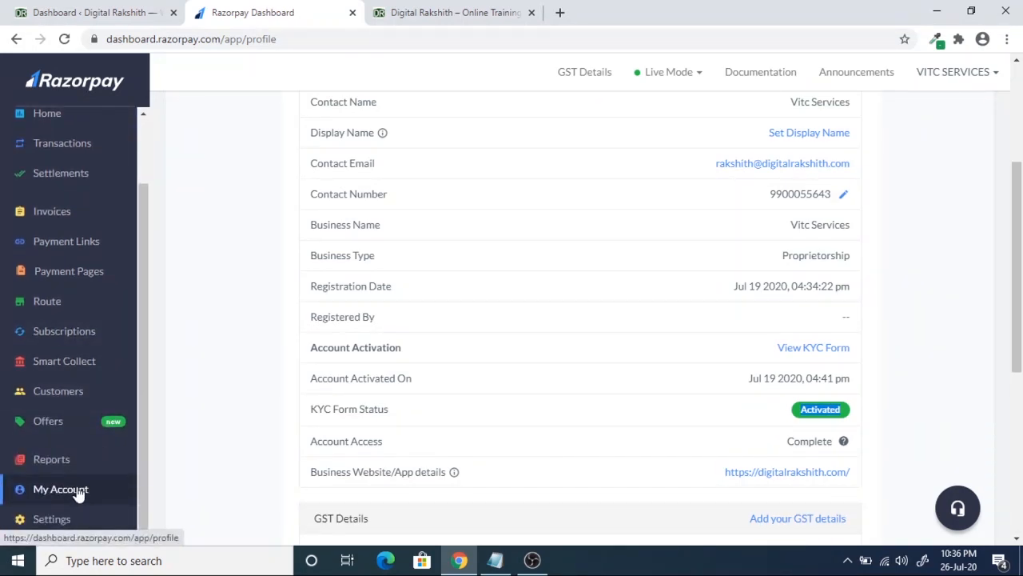
pyautogui.scroll(2, 72, 400)
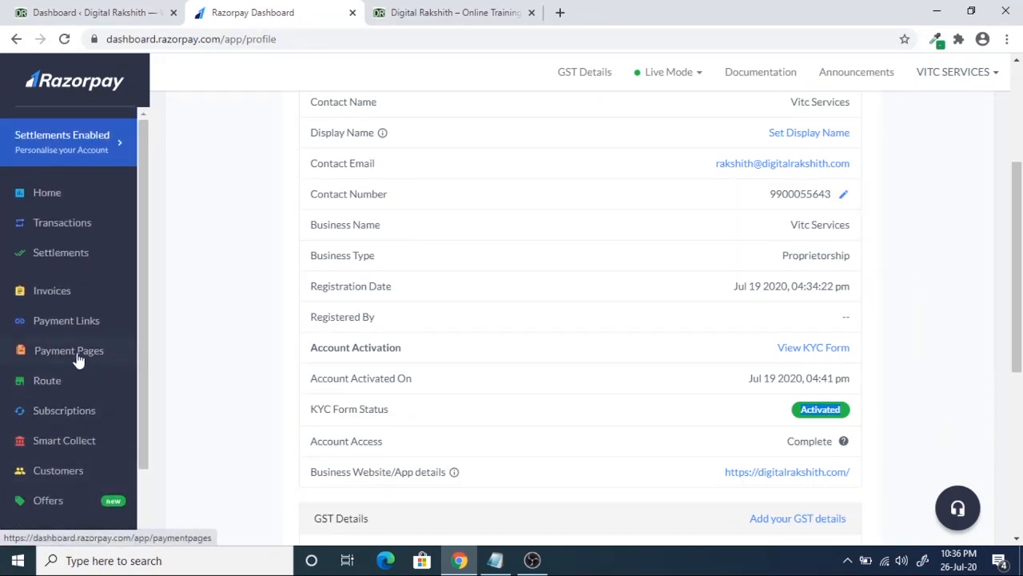
# - Create a new payment page in Payment Pages using the Product Sale template
pyautogui.click(68, 353)
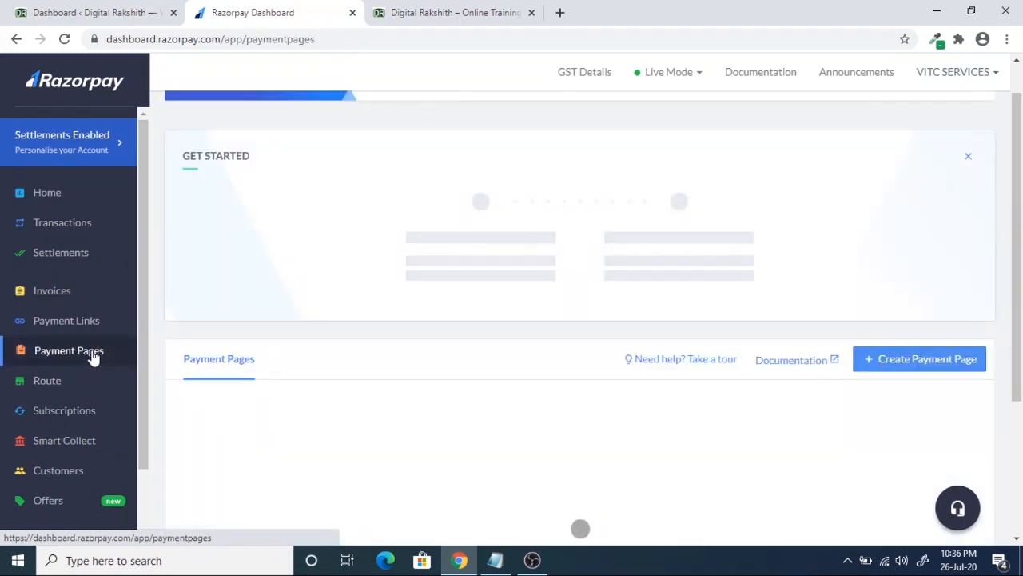
pyautogui.click(920, 364)
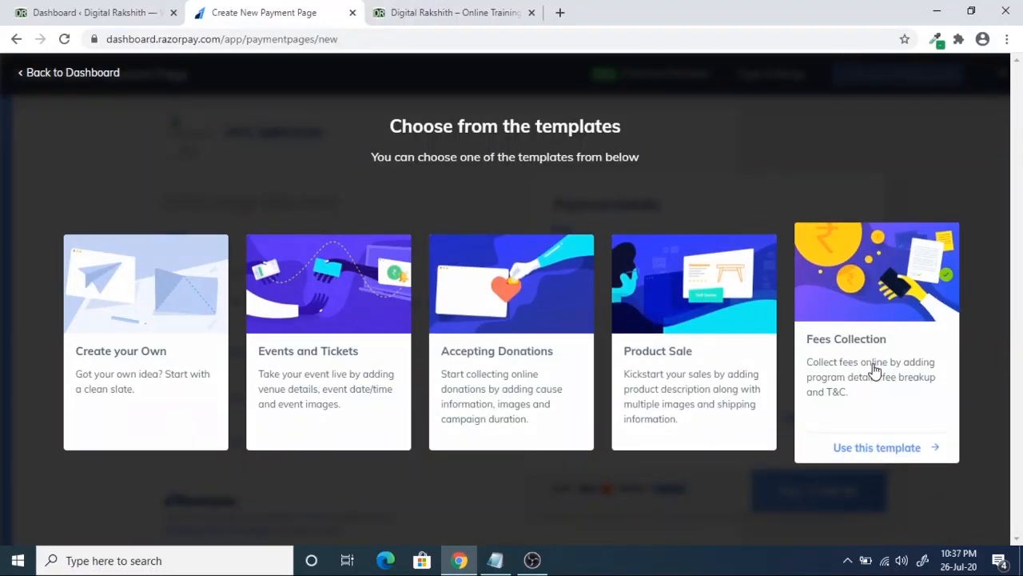
pyautogui.click(679, 374)
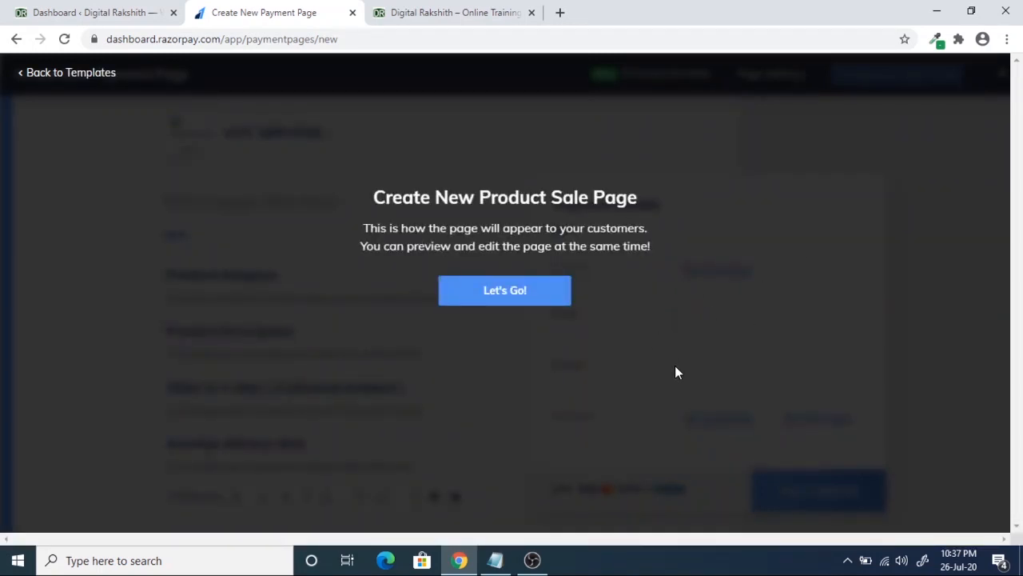
# - Title the page 'Online Web Design Course' and place the caret in the Product Image(s) heading
pyautogui.click(542, 297)
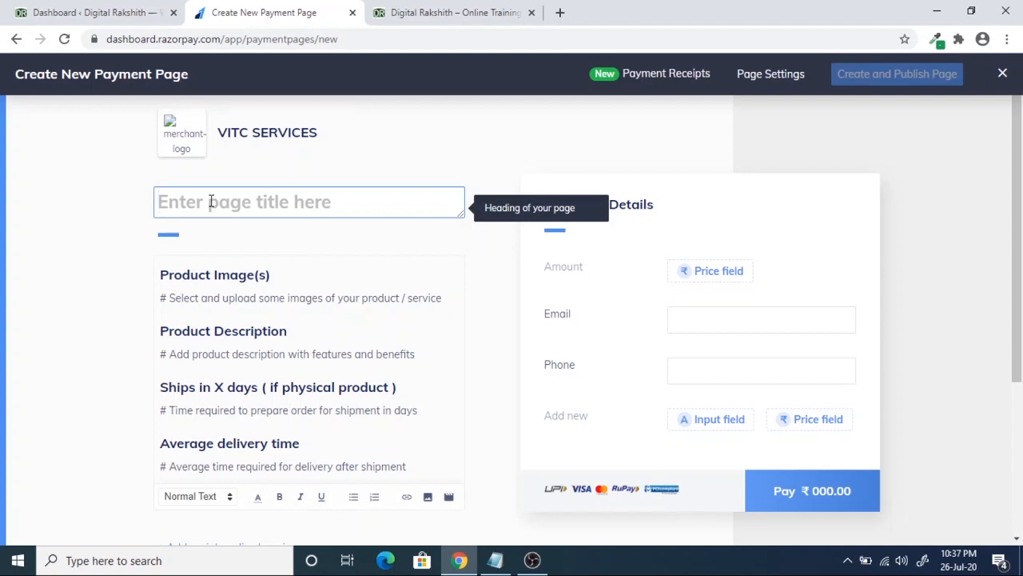
pyautogui.write('Online')
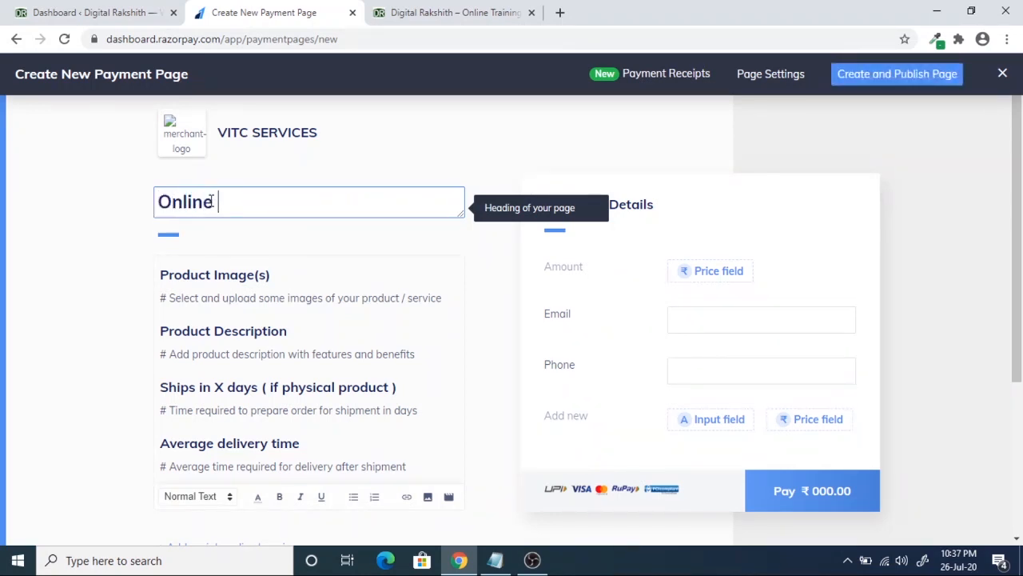
pyautogui.write(' Web Design Course')
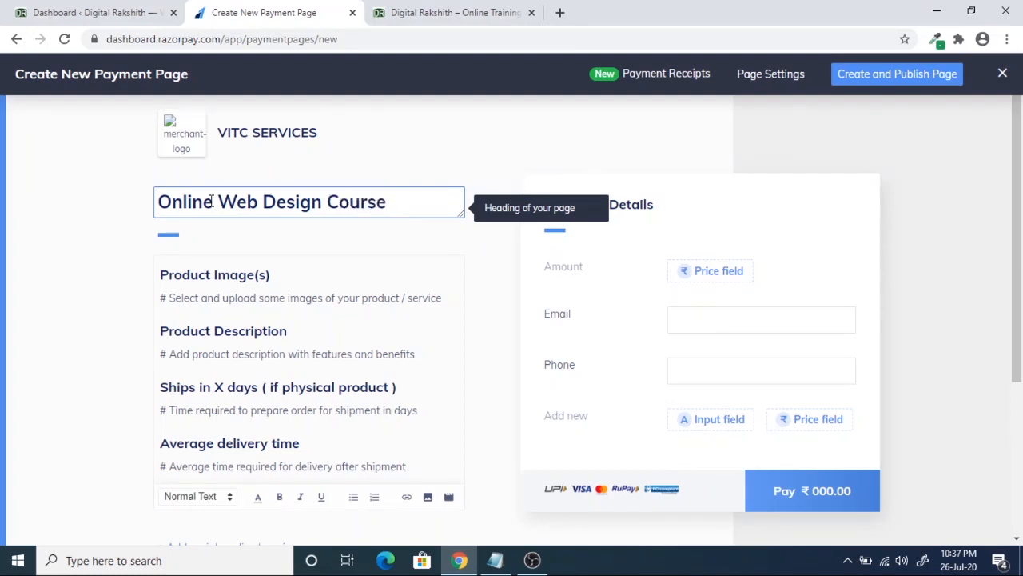
pyautogui.click(120, 288)
pyautogui.click(179, 326)
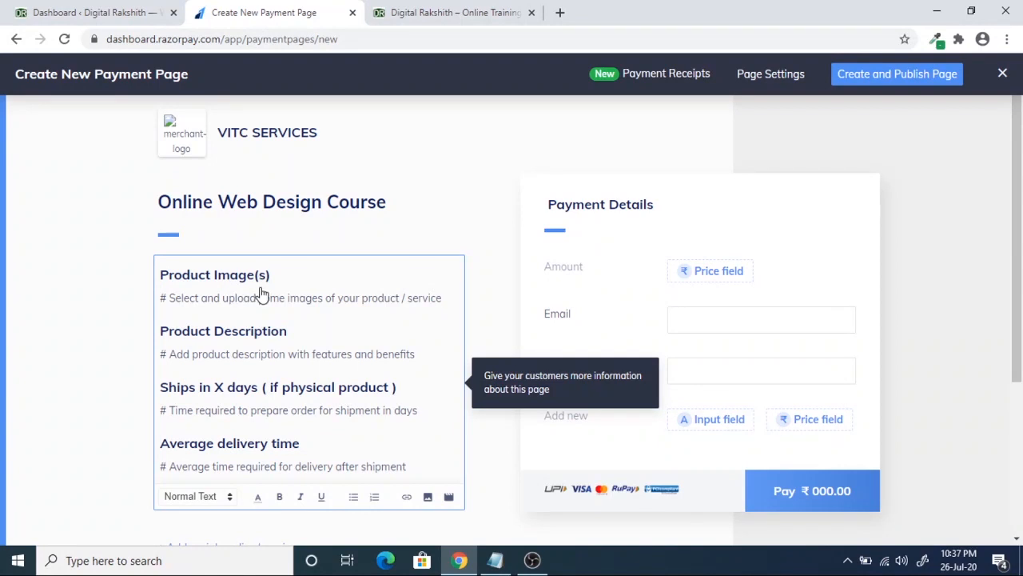
pyautogui.scroll(-3, 71, 365)
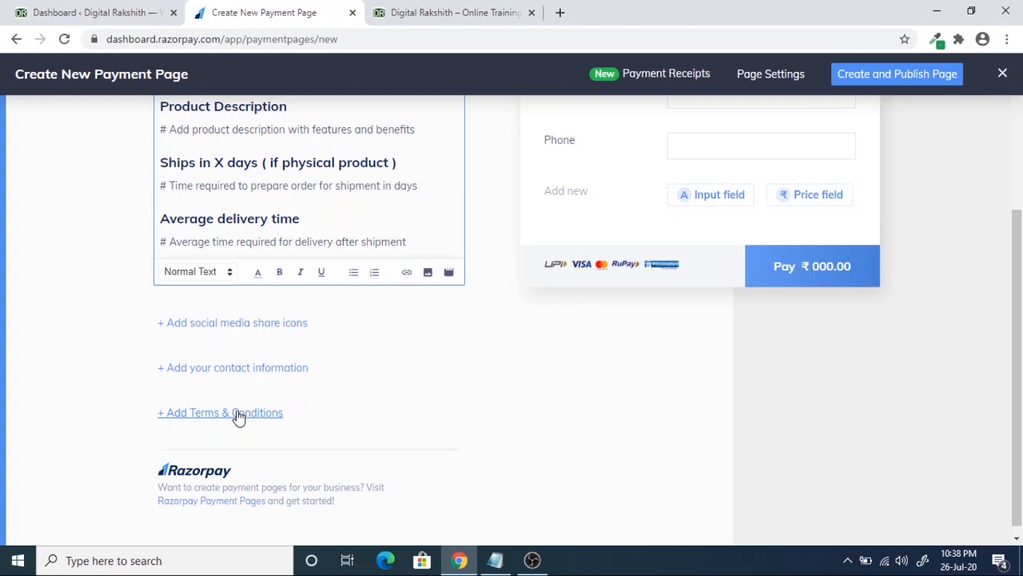
pyautogui.scroll(2, 386, 388)
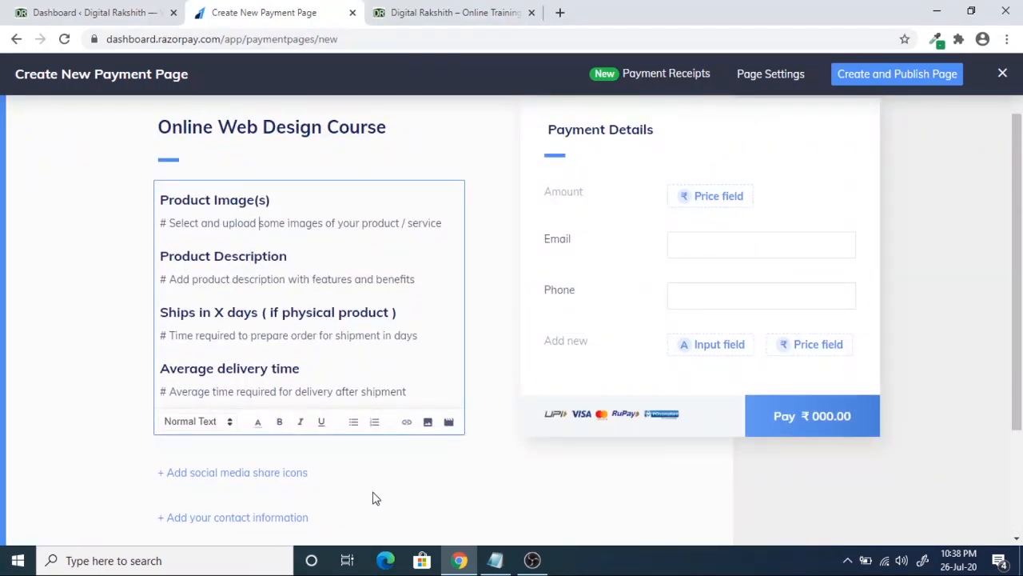
pyautogui.click(220, 202)
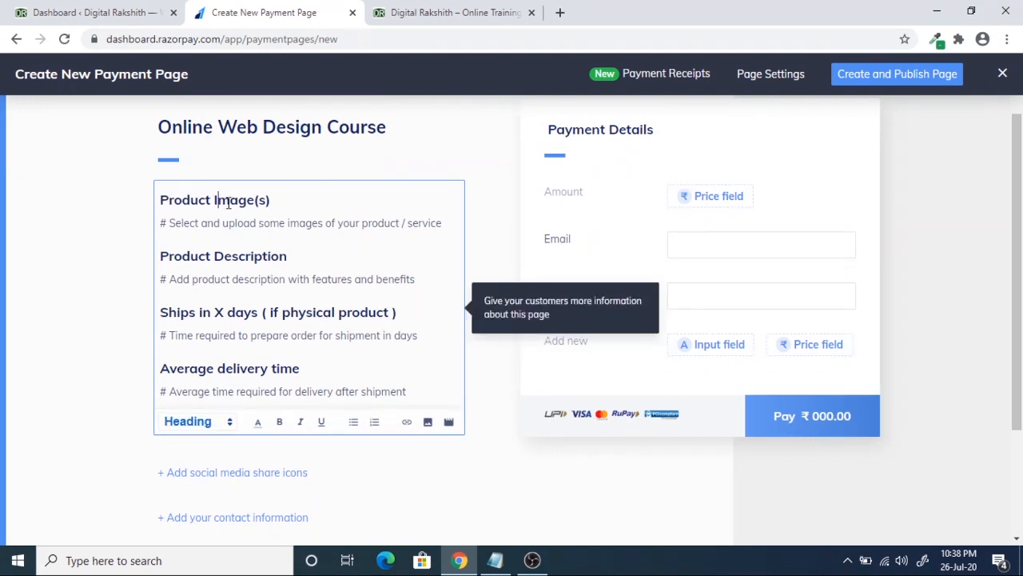
# - Insert the 'webdesigncourse copy' cover image under the Product Image(s) heading
pyautogui.click(428, 422)
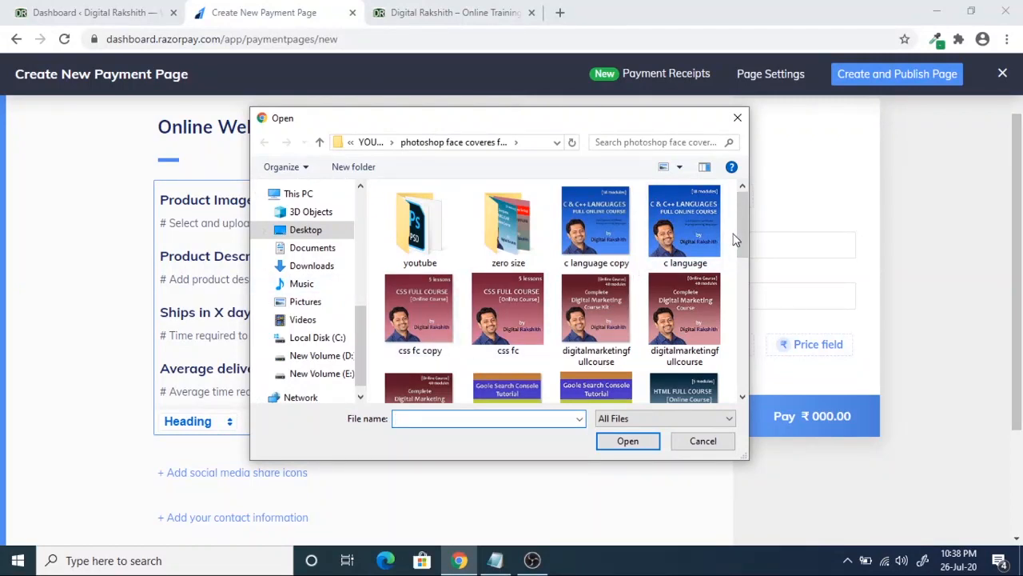
pyautogui.moveTo(742, 232); pyautogui.dragTo(742, 343)
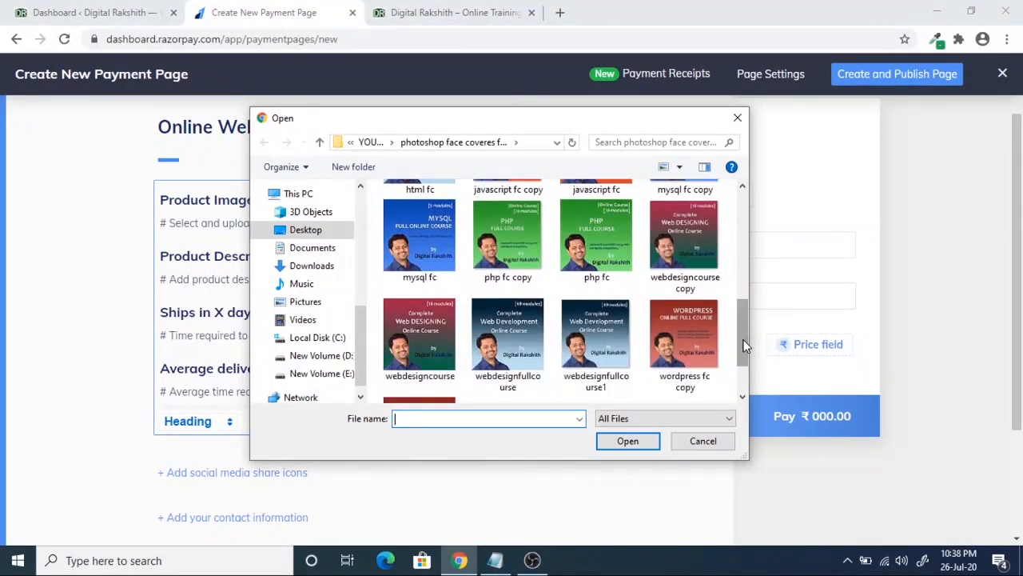
pyautogui.click(688, 229)
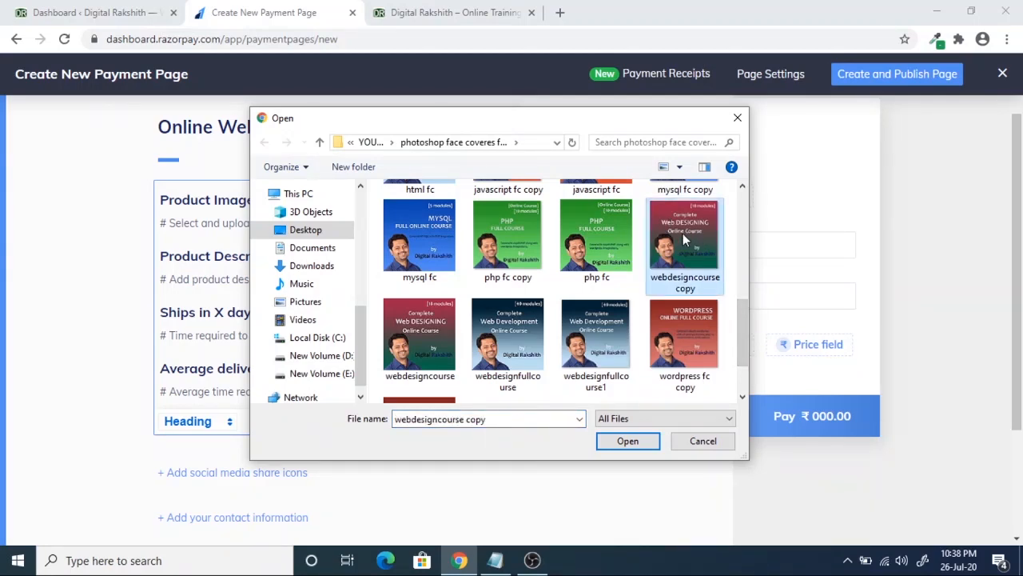
pyautogui.click(629, 448)
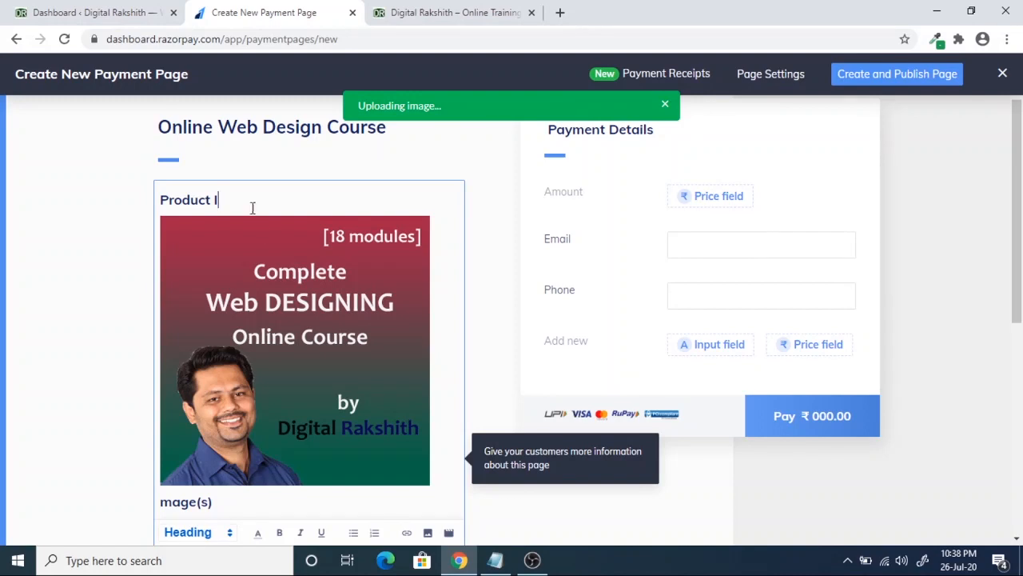
pyautogui.scroll(-2, 335, 340)
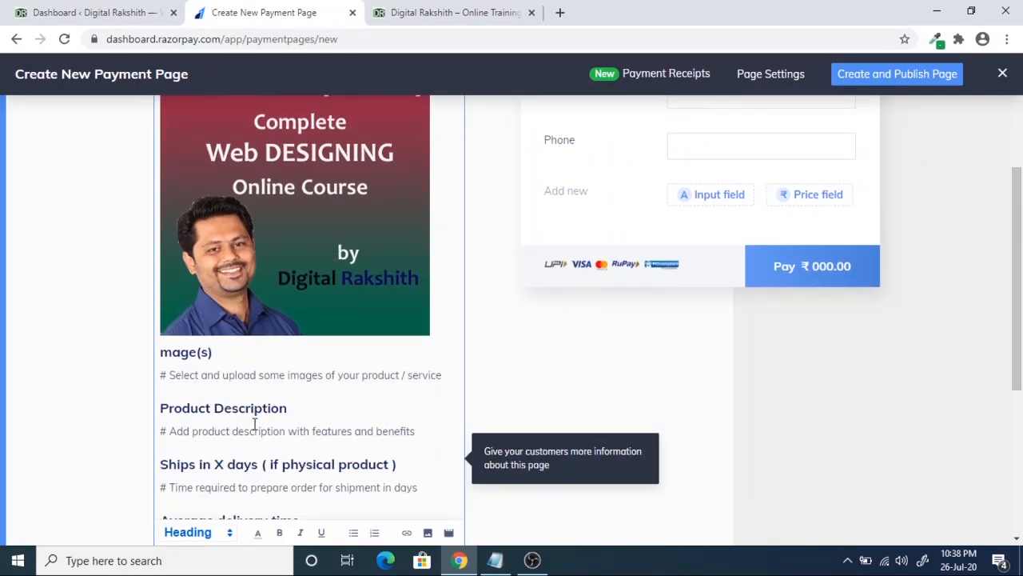
# - Replace the product description hint with 'in this online course you will learn html, css, wordpress and javascript'
pyautogui.moveTo(415, 432); pyautogui.dragTo(165, 435)
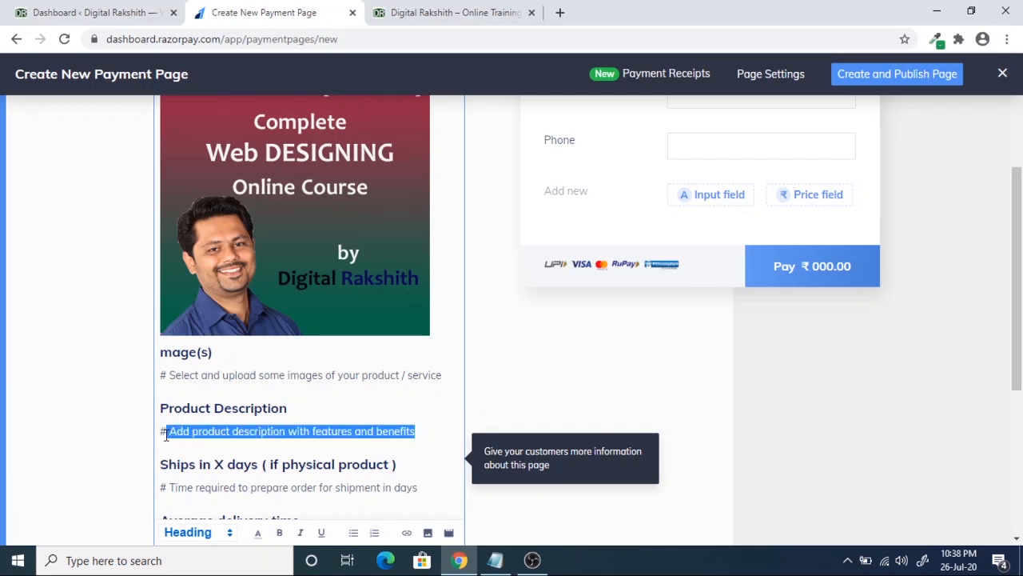
pyautogui.press('BackSpace')
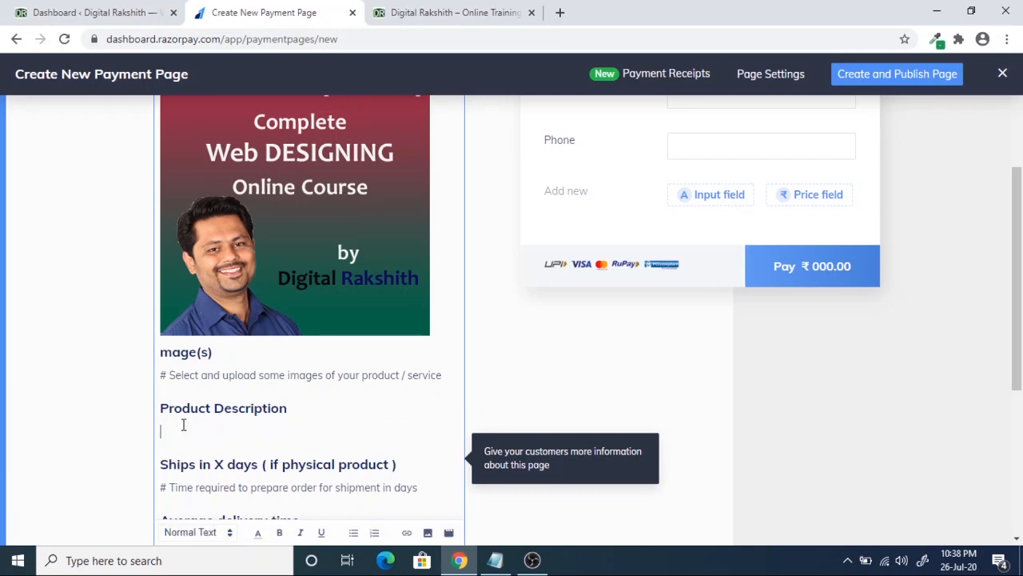
pyautogui.write('in this online course you w')
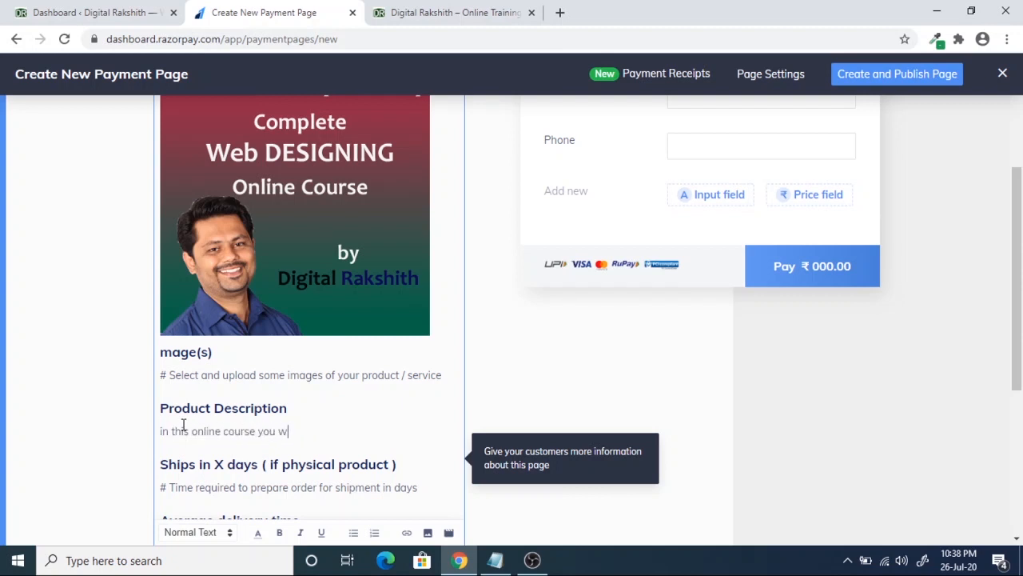
pyautogui.write('ill learn html, css, wordpress')
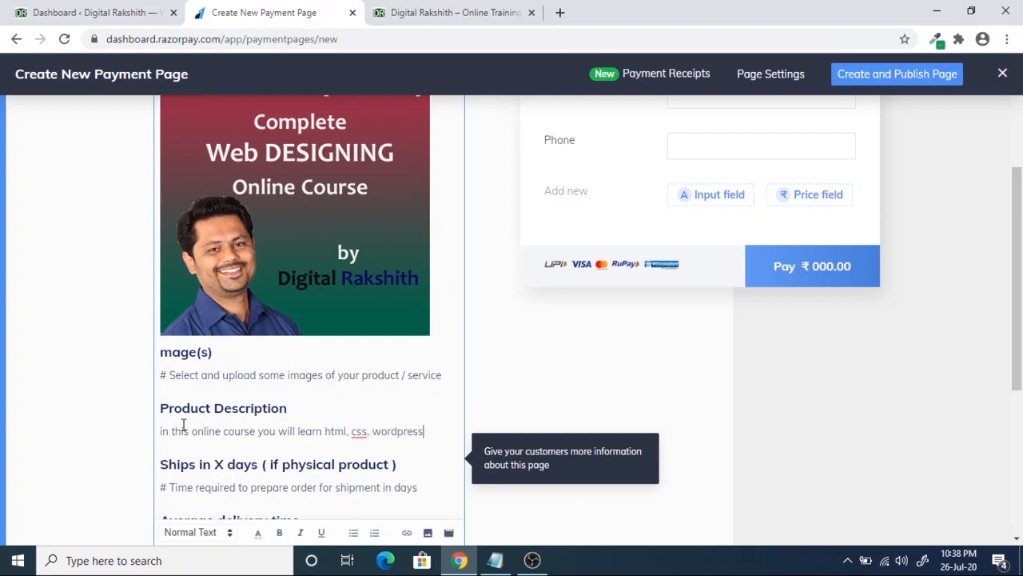
pyautogui.write(' and javascript')
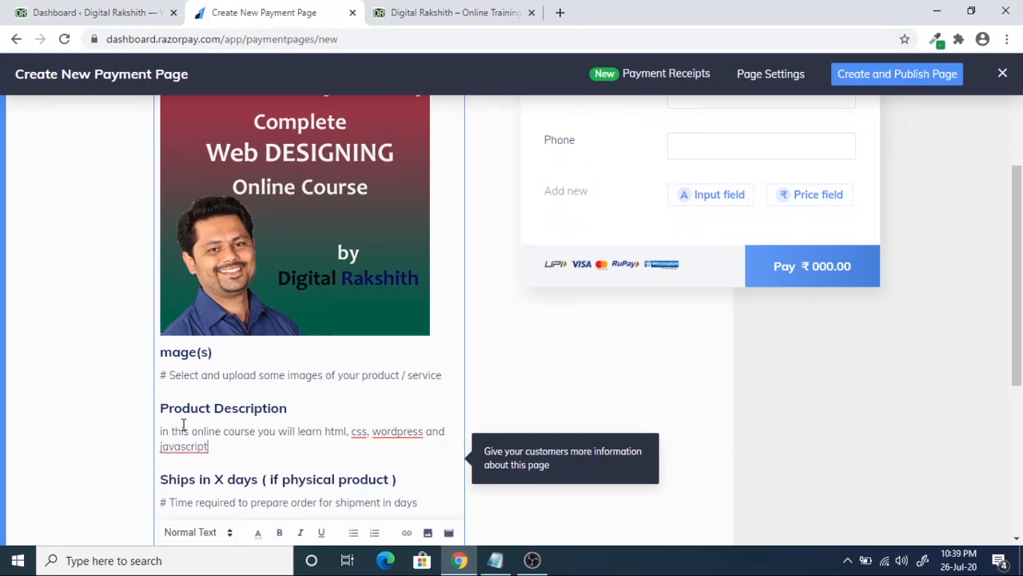
# - Delete the Images and Average delivery time placeholder sections from the page
pyautogui.moveTo(442, 375); pyautogui.dragTo(166, 356)
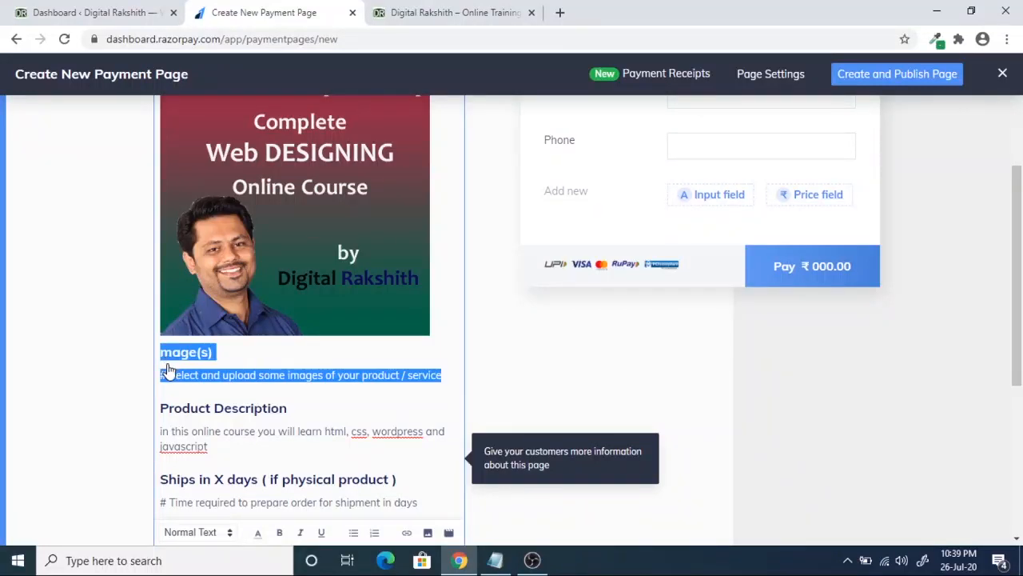
pyautogui.press('BackSpace')
pyautogui.scroll(-2, 283, 431)
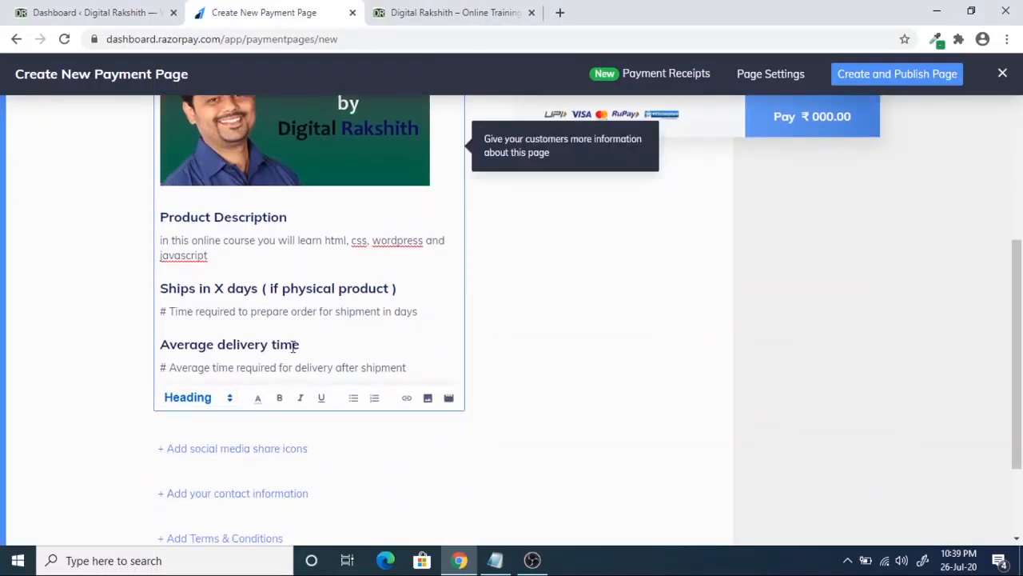
pyautogui.moveTo(412, 366); pyautogui.dragTo(164, 313)
pyautogui.press('BackSpace')
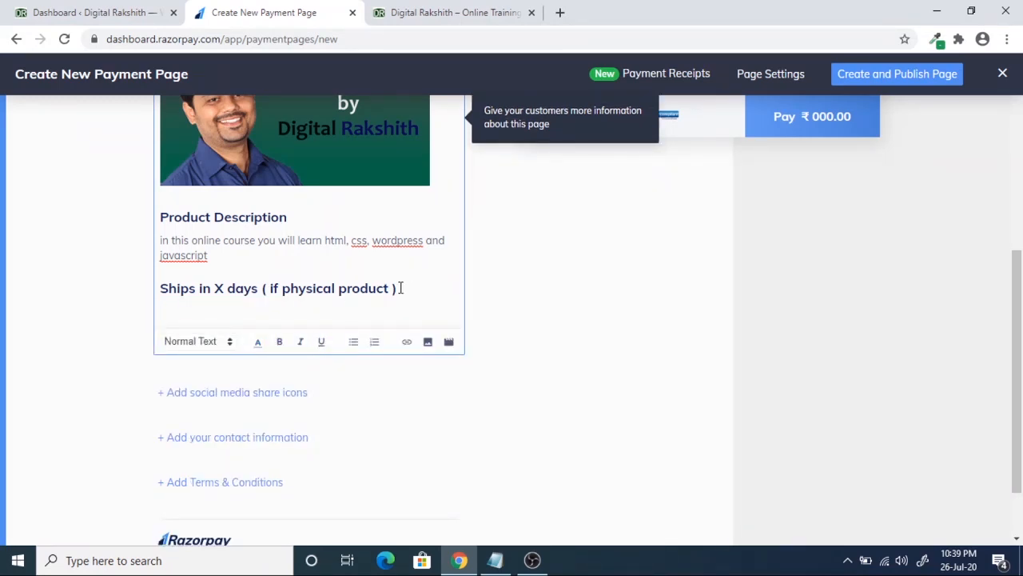
pyautogui.scroll(3, 424, 395)
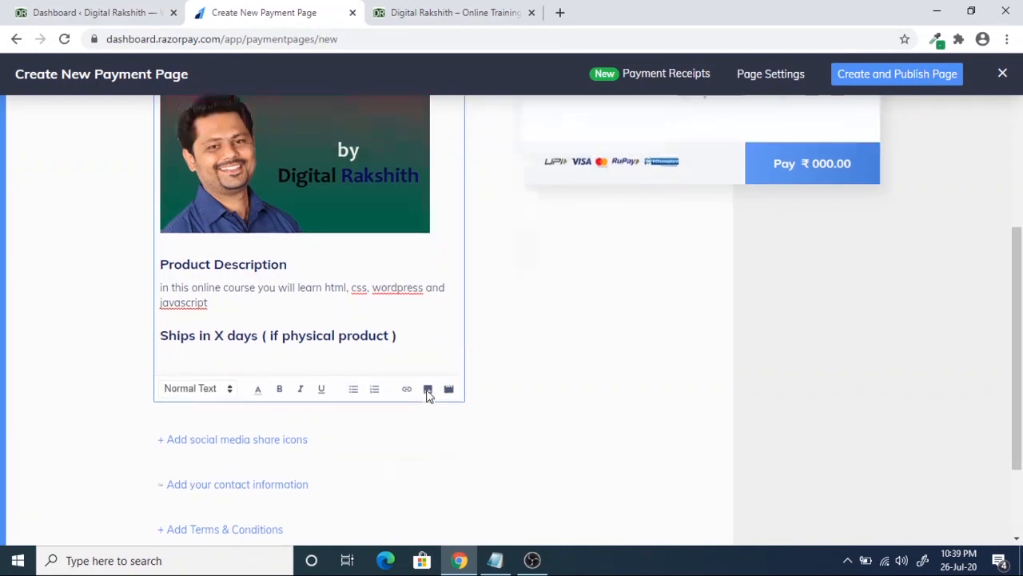
pyautogui.scroll(2, 294, 256)
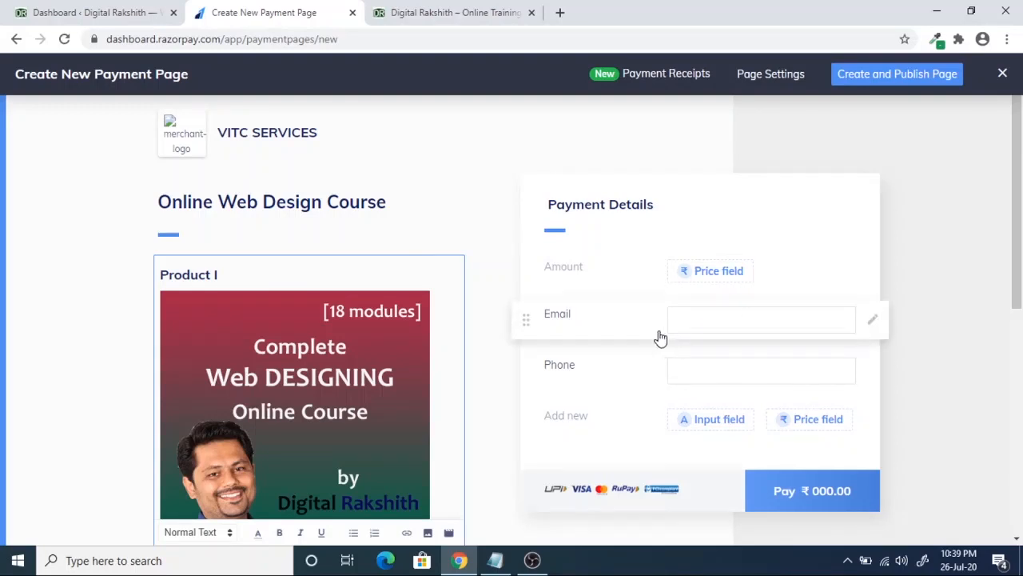
pyautogui.scroll(-1, 640, 320)
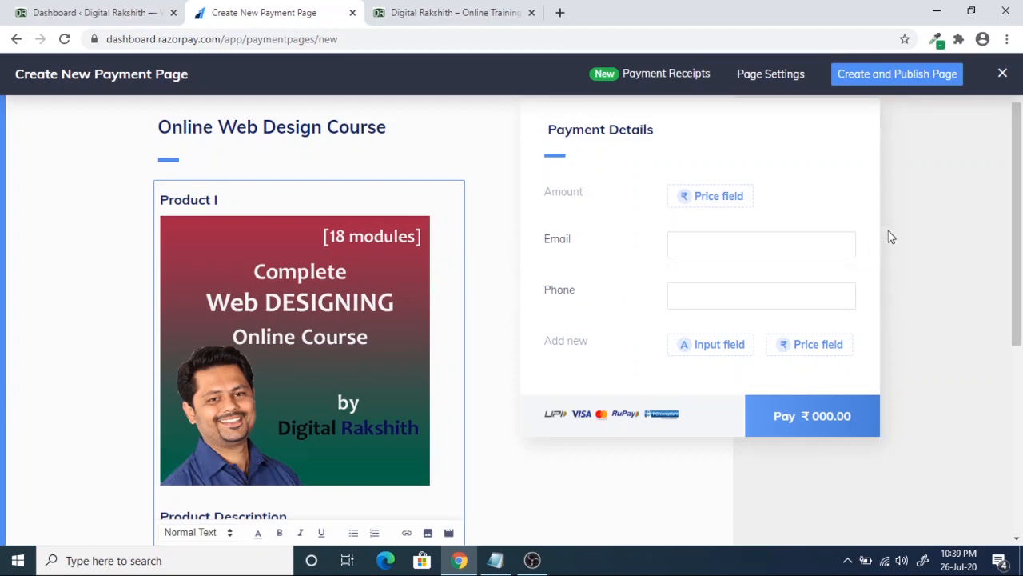
pyautogui.click(872, 252)
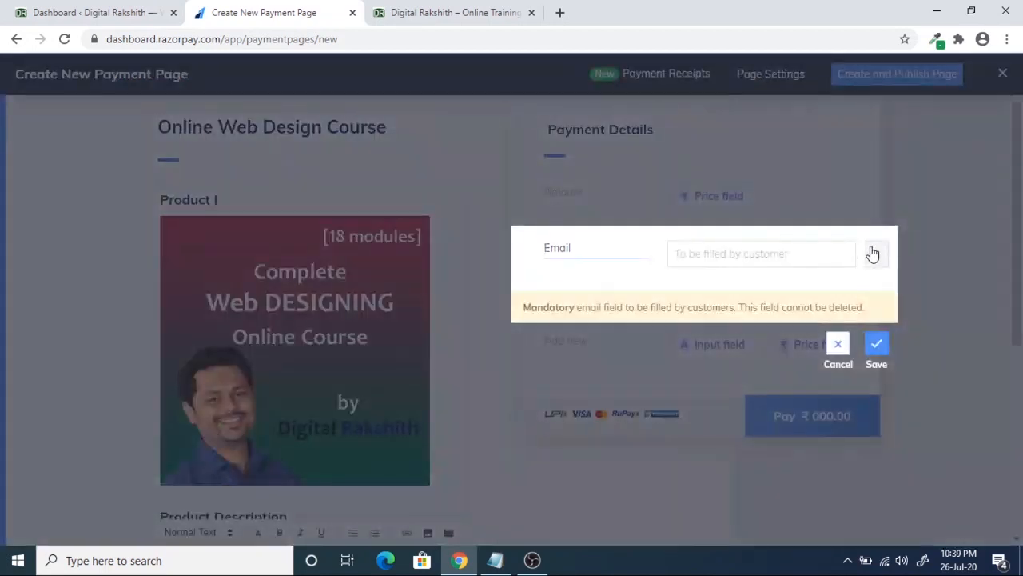
pyautogui.moveTo(524, 309); pyautogui.dragTo(859, 307)
pyautogui.click(859, 307)
pyautogui.click(841, 347)
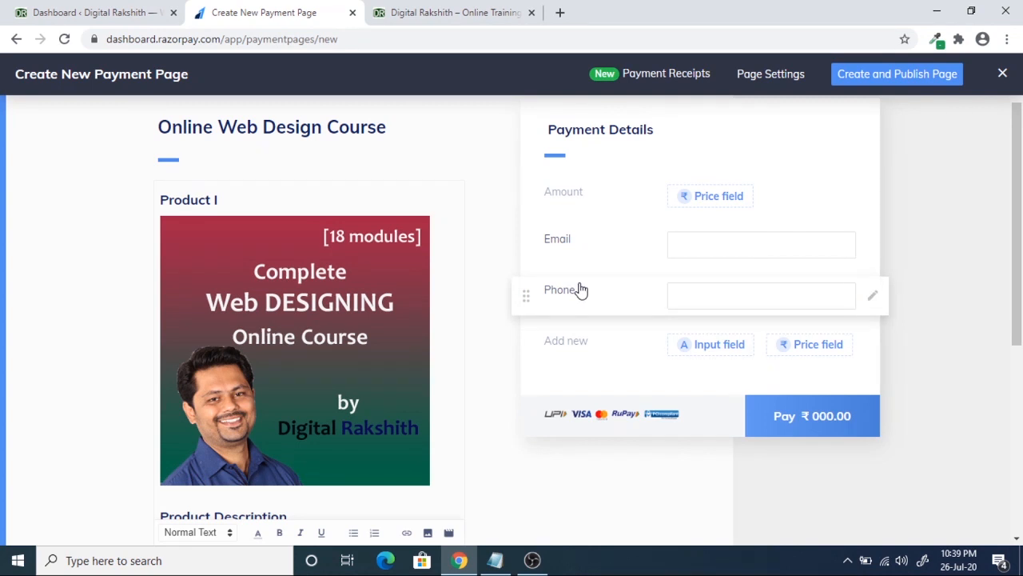
pyautogui.click(718, 346)
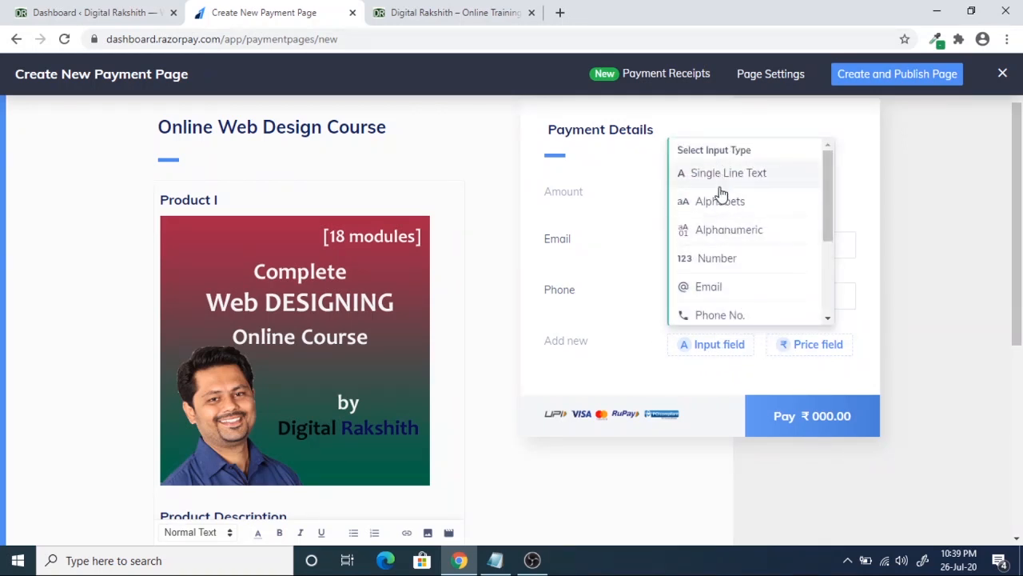
pyautogui.scroll(-3, 735, 260)
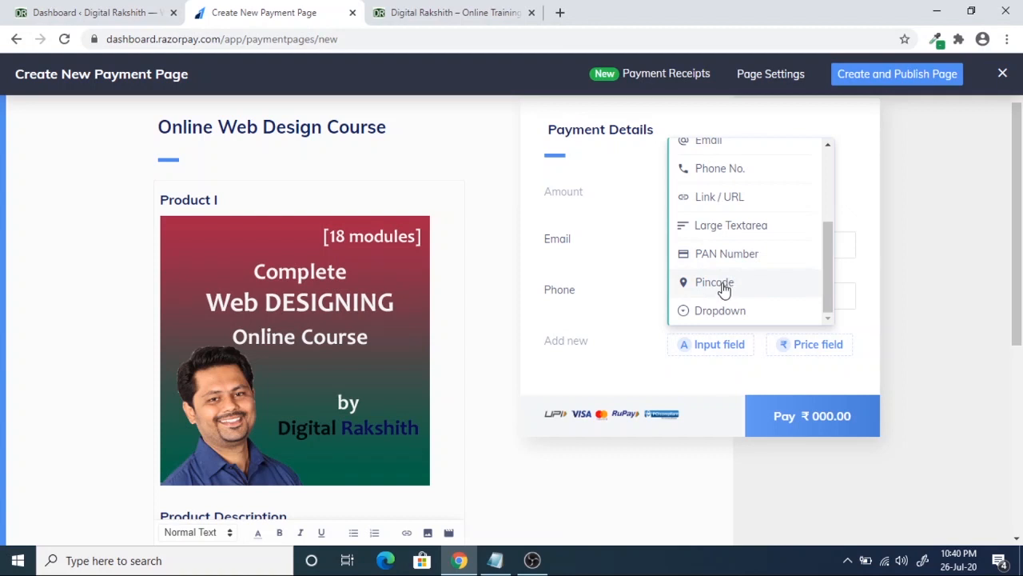
pyautogui.scroll(-1, 724, 288)
pyautogui.scroll(3, 729, 208)
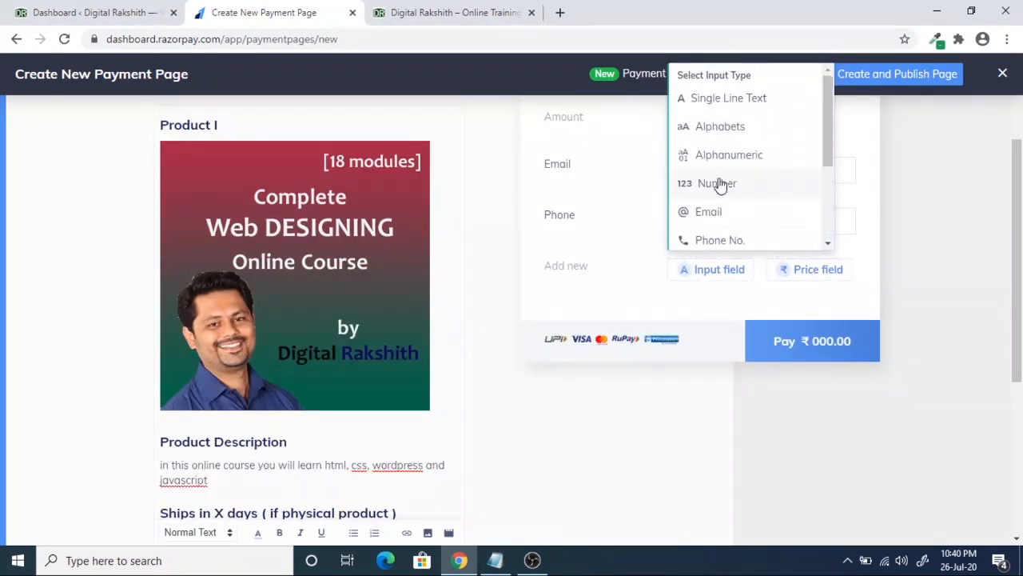
pyautogui.scroll(2, 723, 172)
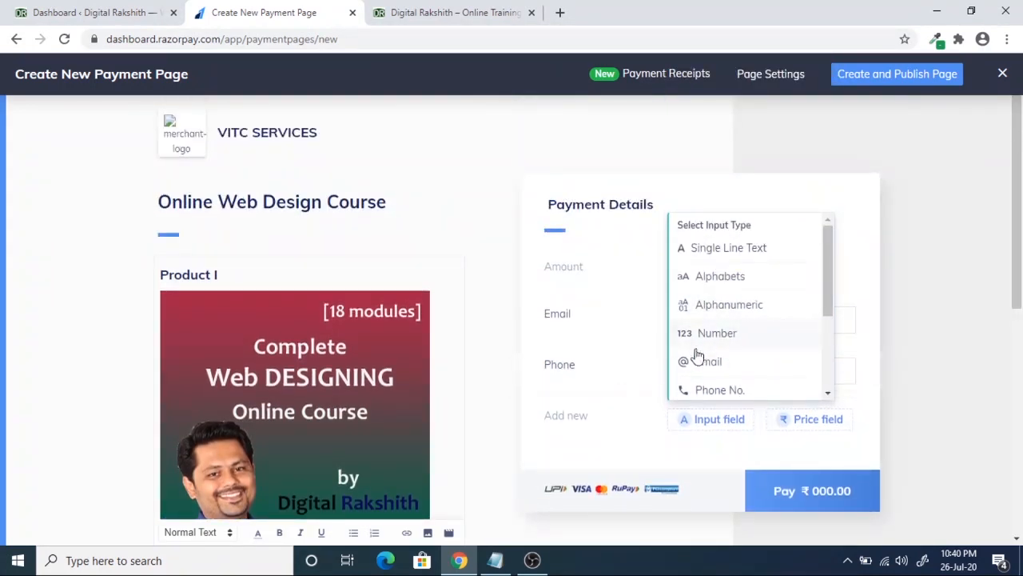
pyautogui.click(552, 412)
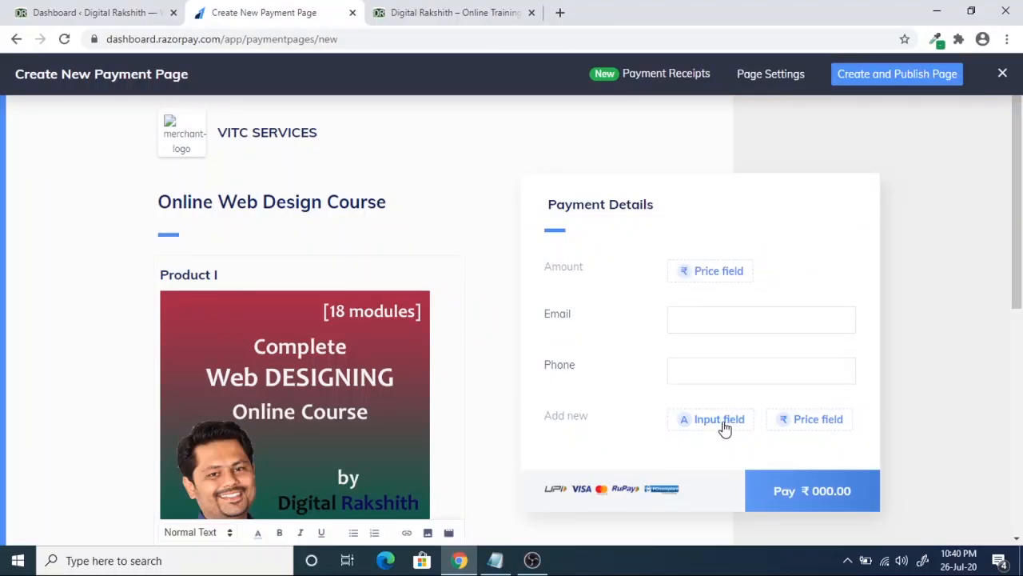
# - Add a Fixed Amount price field labelled 'Course Price' set to ₹1500 and save it
pyautogui.click(824, 422)
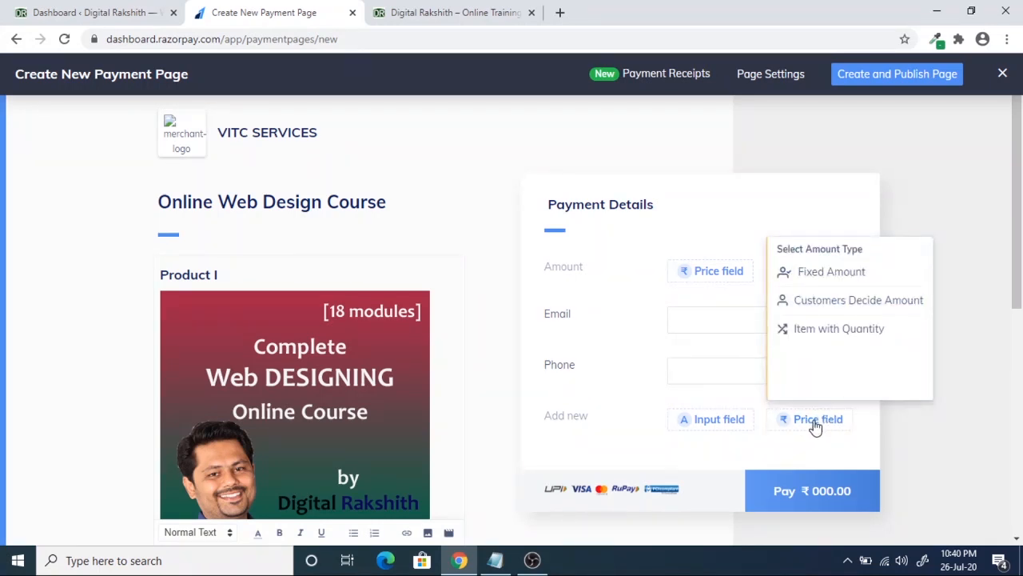
pyautogui.moveTo(776, 274)
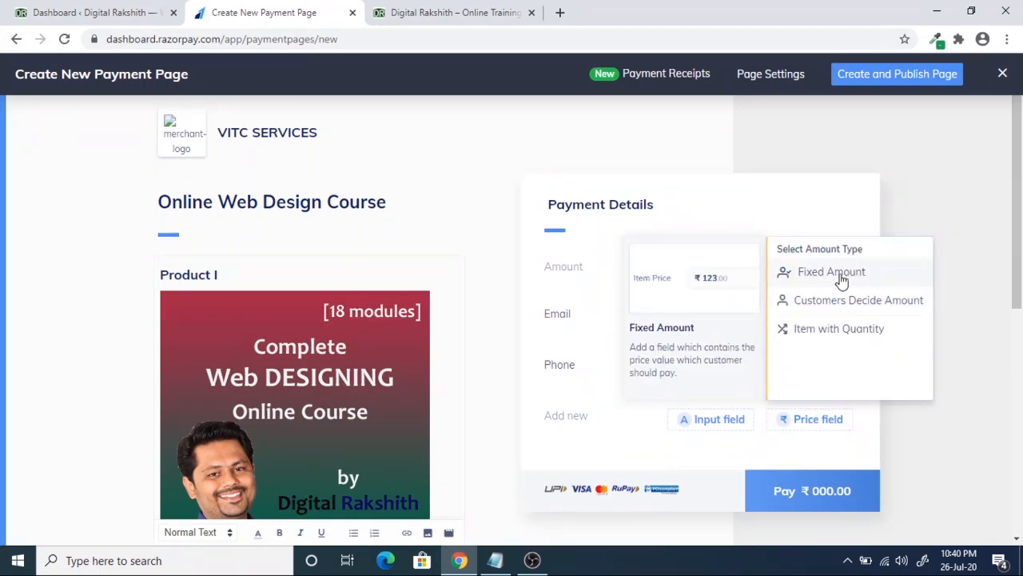
pyautogui.moveTo(825, 299)
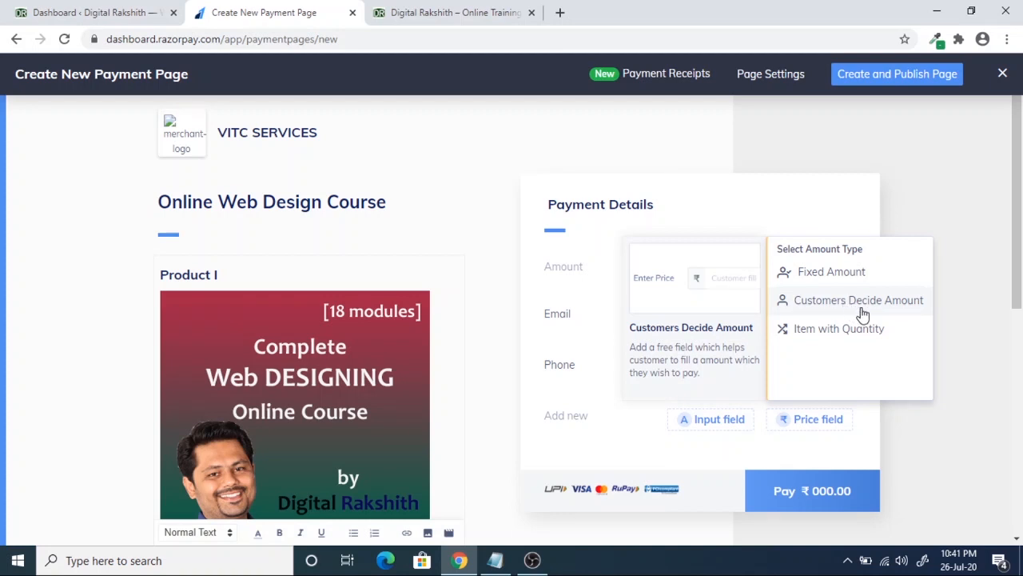
pyautogui.click(836, 272)
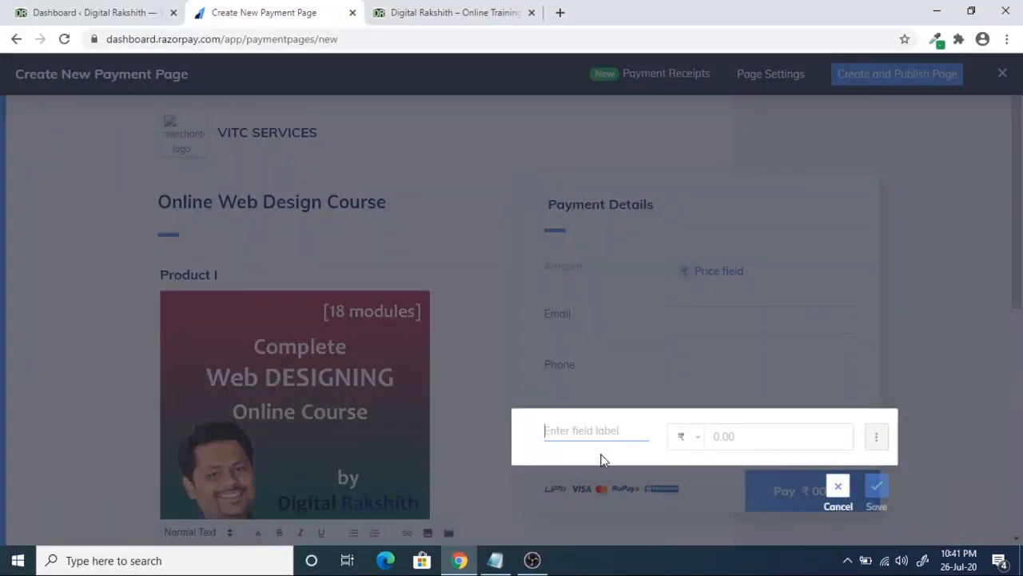
pyautogui.scroll(-1, 602, 456)
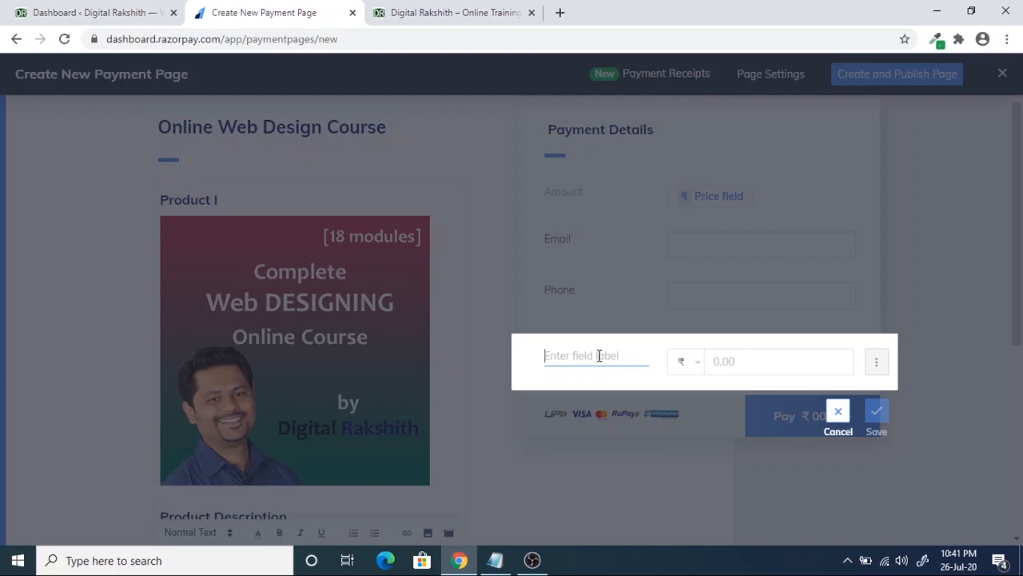
pyautogui.write('Course Price')
pyautogui.click(743, 354)
pyautogui.write('1500')
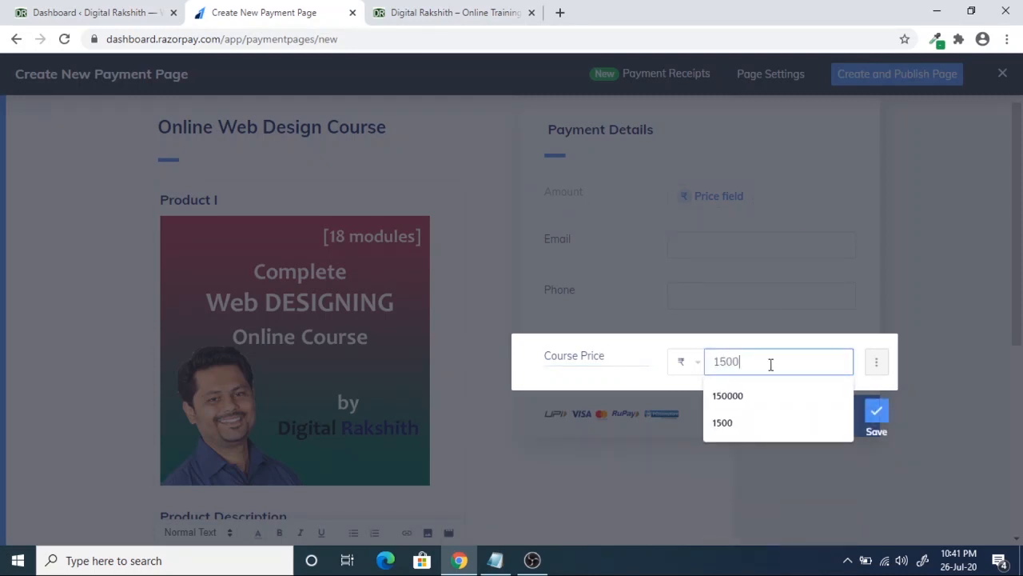
pyautogui.click(657, 379)
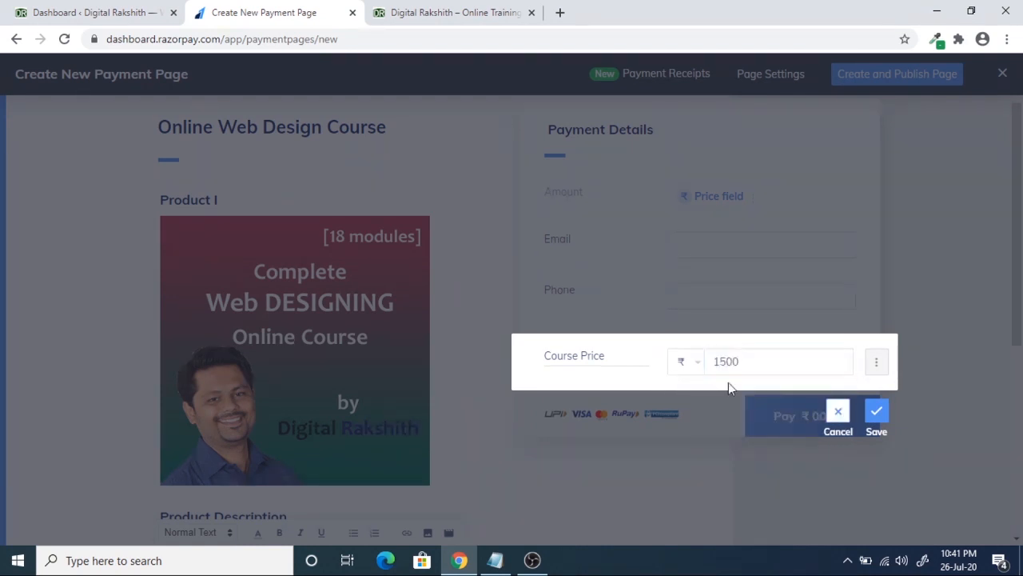
pyautogui.click(880, 413)
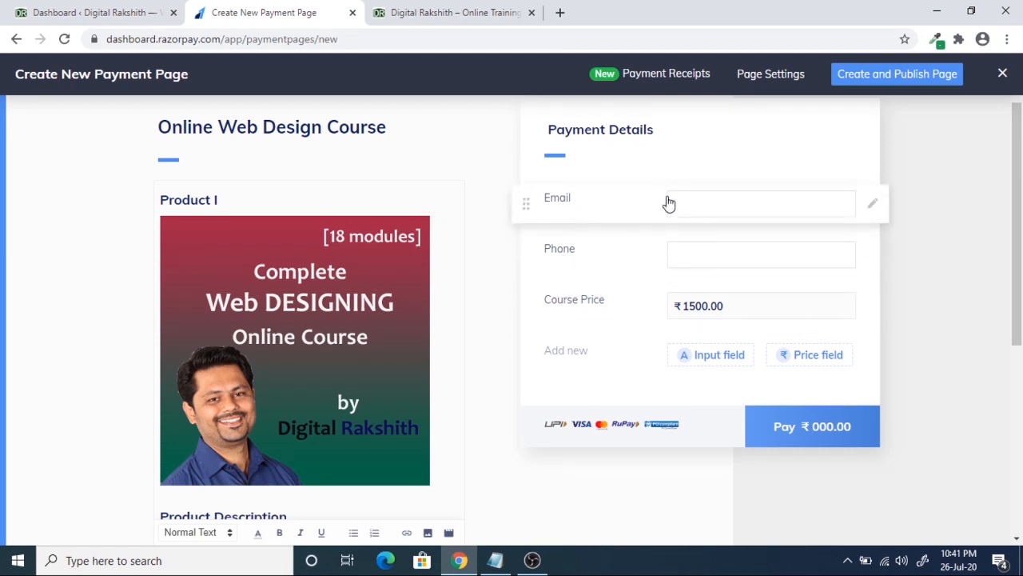
pyautogui.scroll(1, 669, 204)
pyautogui.scroll(-2, 744, 283)
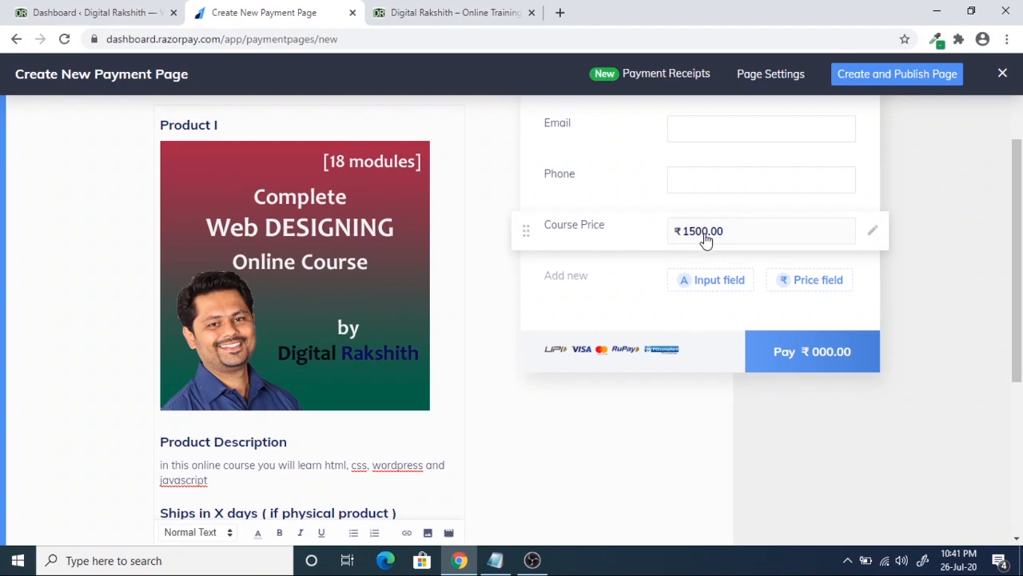
pyautogui.scroll(2, 210, 390)
pyautogui.scroll(-4, 271, 247)
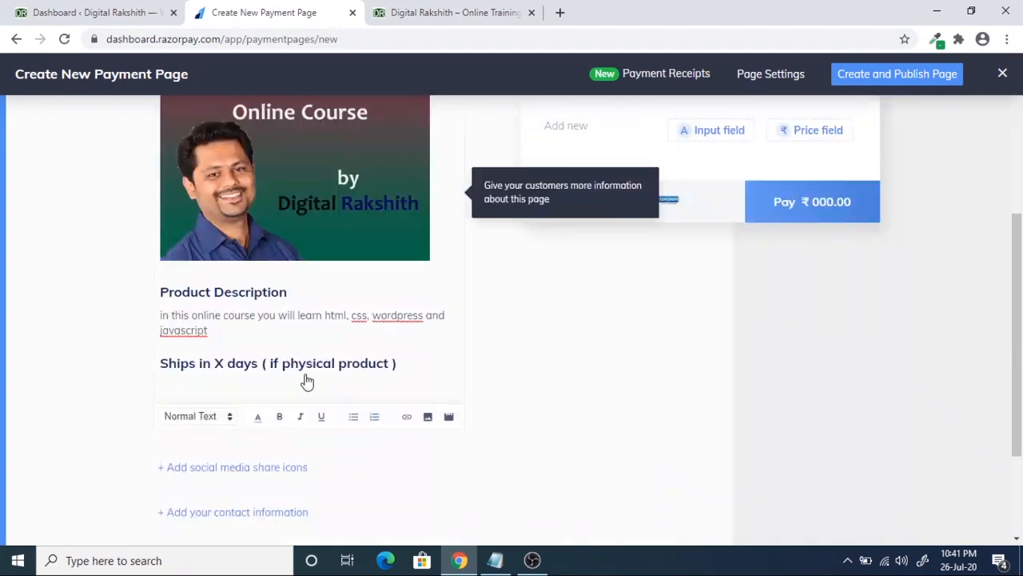
pyautogui.scroll(3, 642, 400)
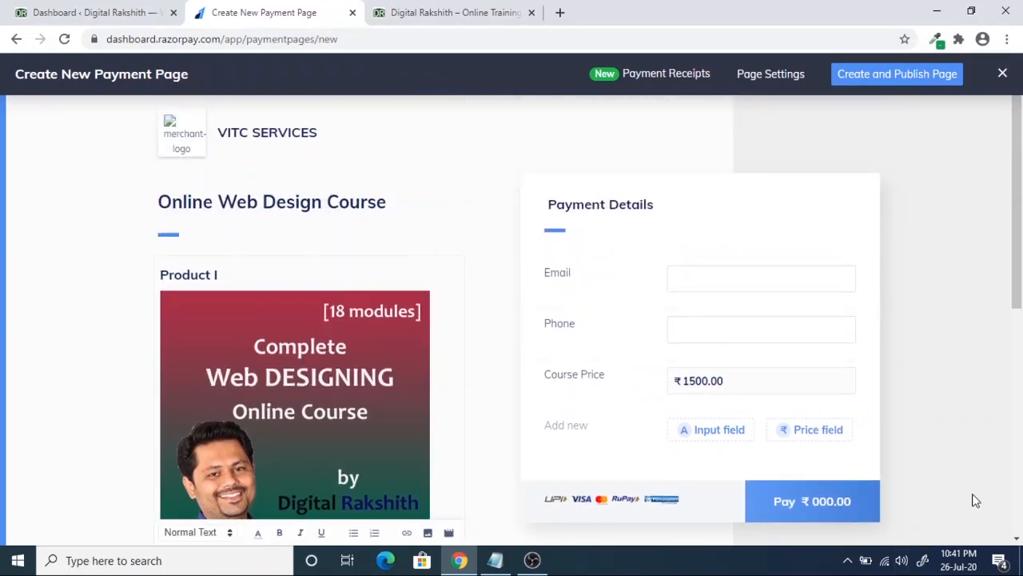
# - Publish the payment page, copy its short link, and go to the custom URL field in Page Settings
pyautogui.click(905, 78)
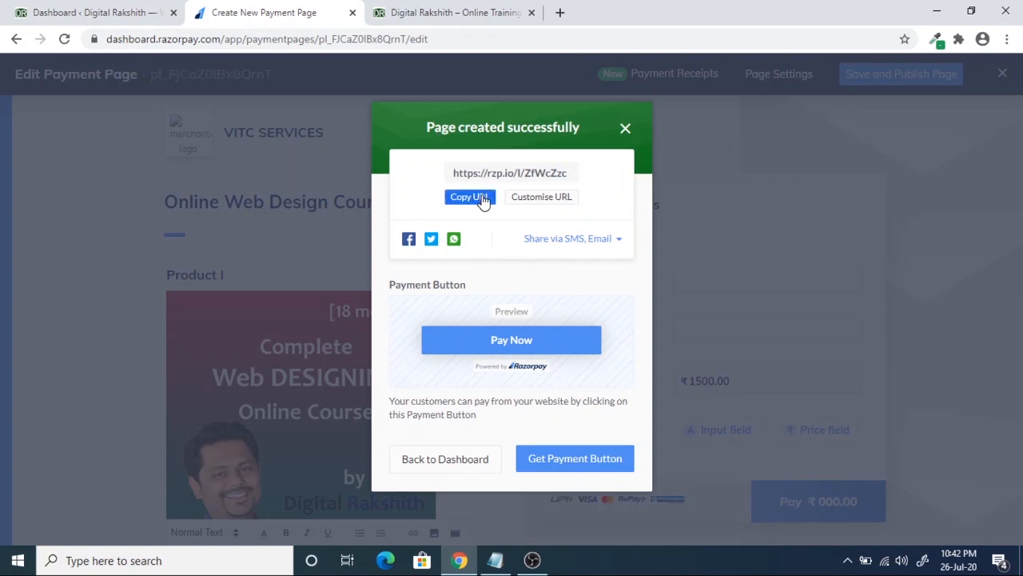
pyautogui.click(535, 172)
pyautogui.moveTo(565, 174); pyautogui.dragTo(531, 172)
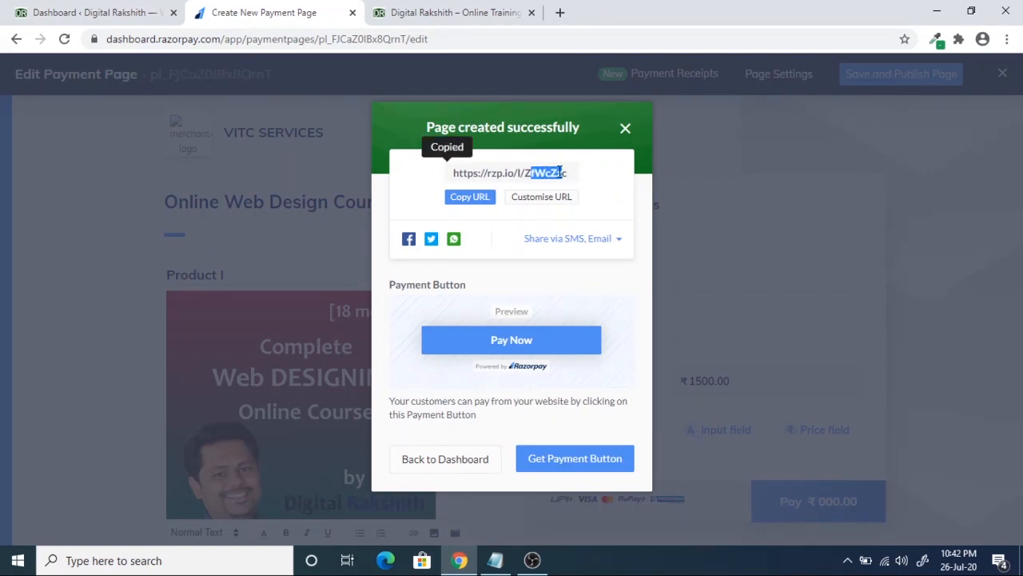
pyautogui.click(549, 200)
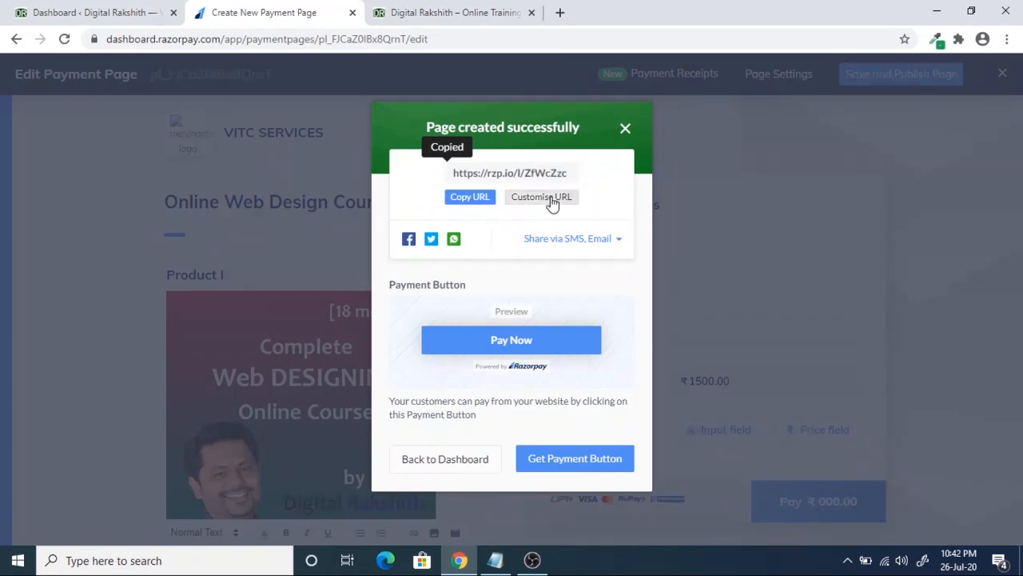
pyautogui.click(385, 182)
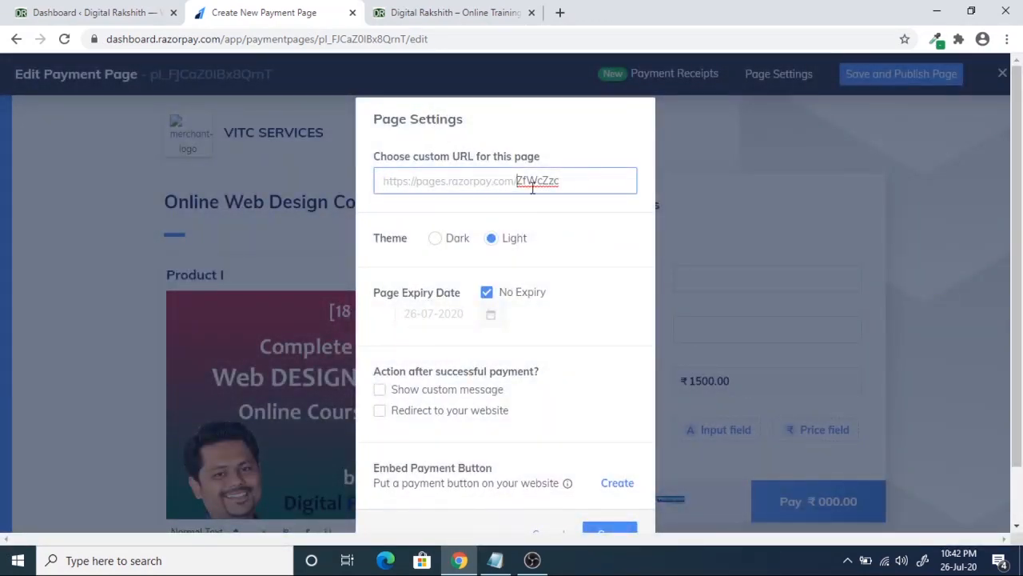
# - Change the page URL slug to DigitalRakshith1 and tick 'Redirect to your website'
pyautogui.moveTo(561, 182); pyautogui.dragTo(532, 179)
pyautogui.write('Dig')
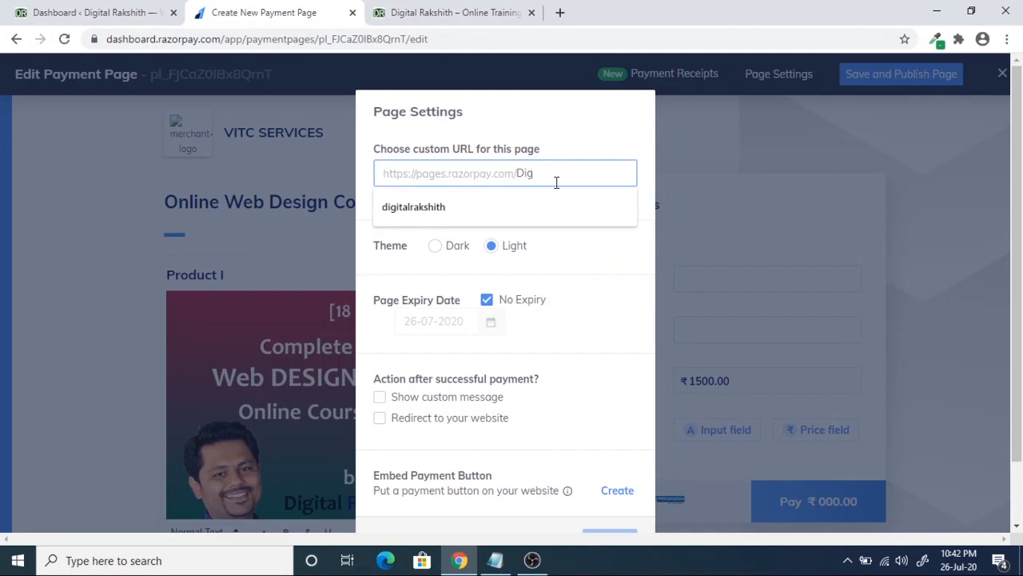
pyautogui.write('italRakshit')
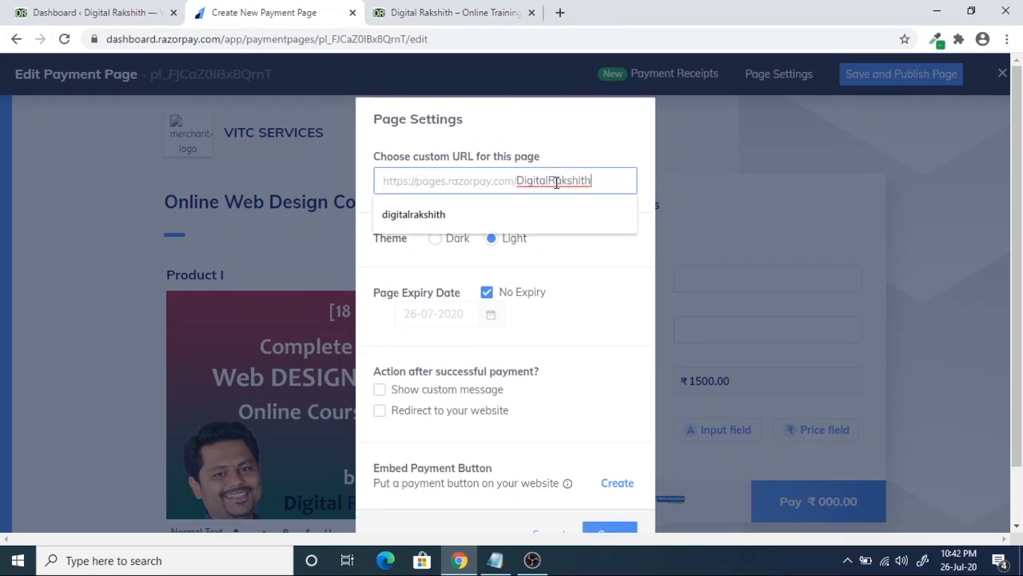
pyautogui.write('h1')
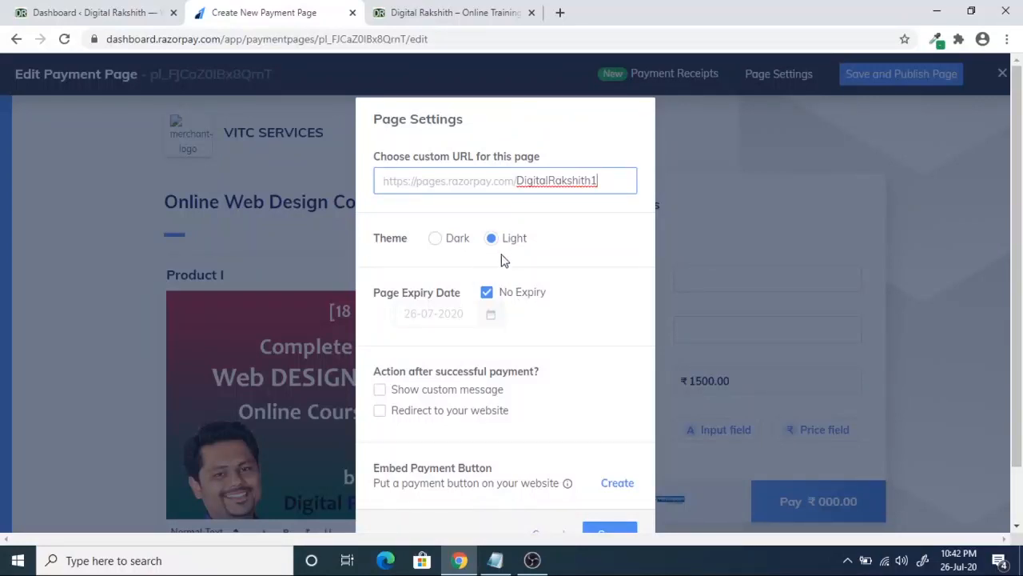
pyautogui.scroll(-2, 534, 321)
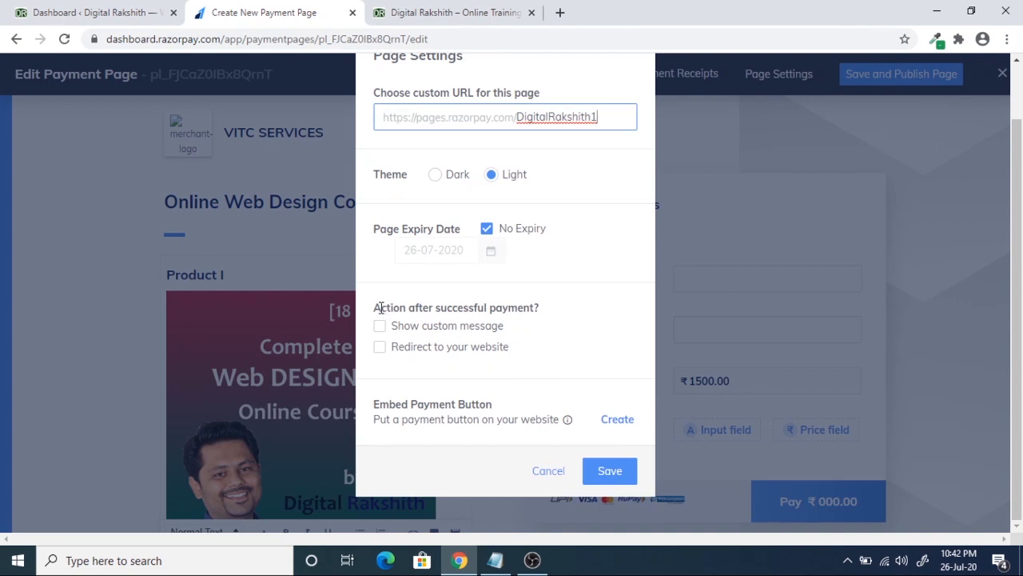
pyautogui.moveTo(380, 308); pyautogui.dragTo(530, 308)
pyautogui.click(530, 307)
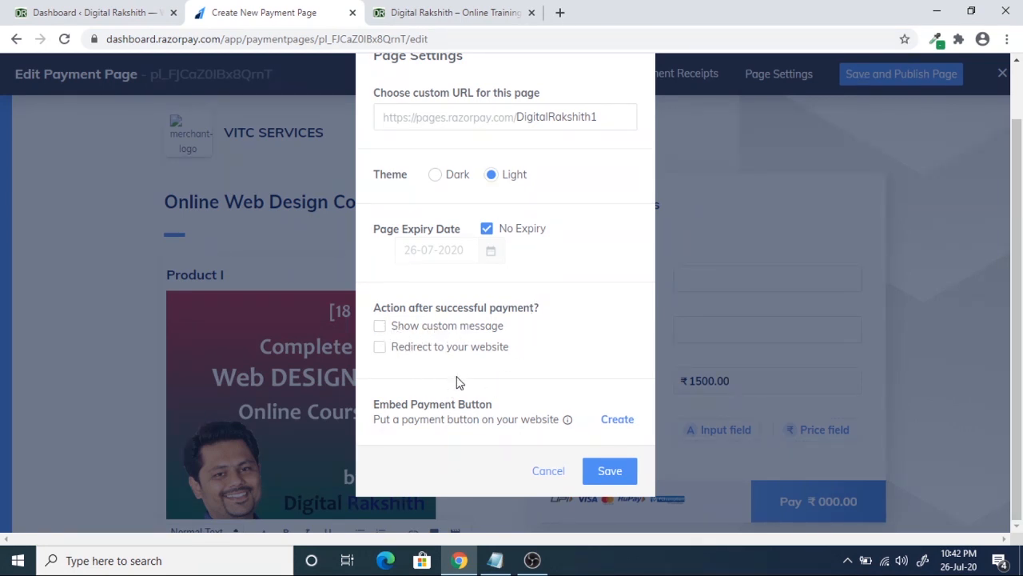
pyautogui.click(380, 351)
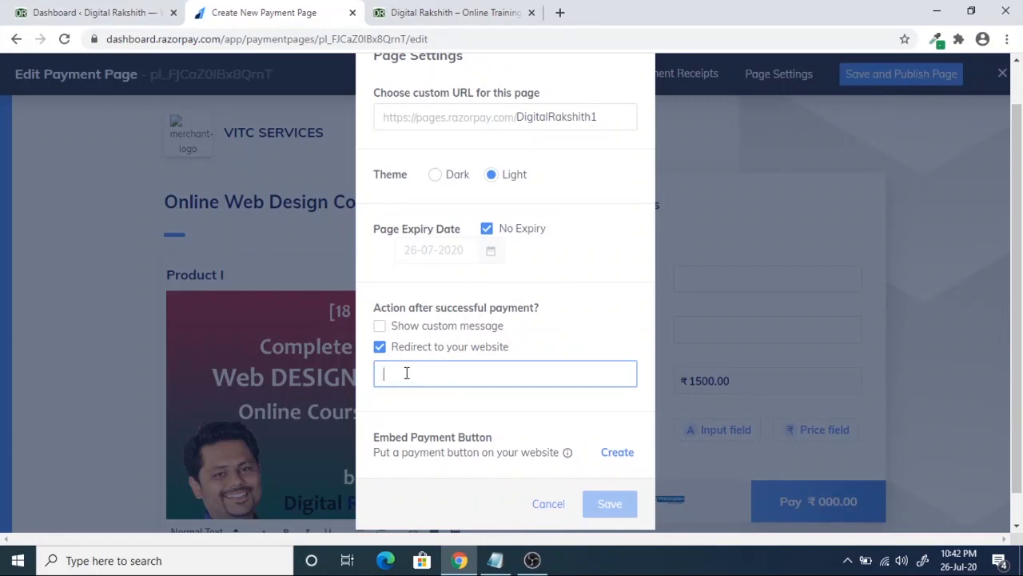
# - Swap the redirect for the custom message 'thank you for purchasing online course with me.' and save
pyautogui.click(380, 348)
pyautogui.click(380, 326)
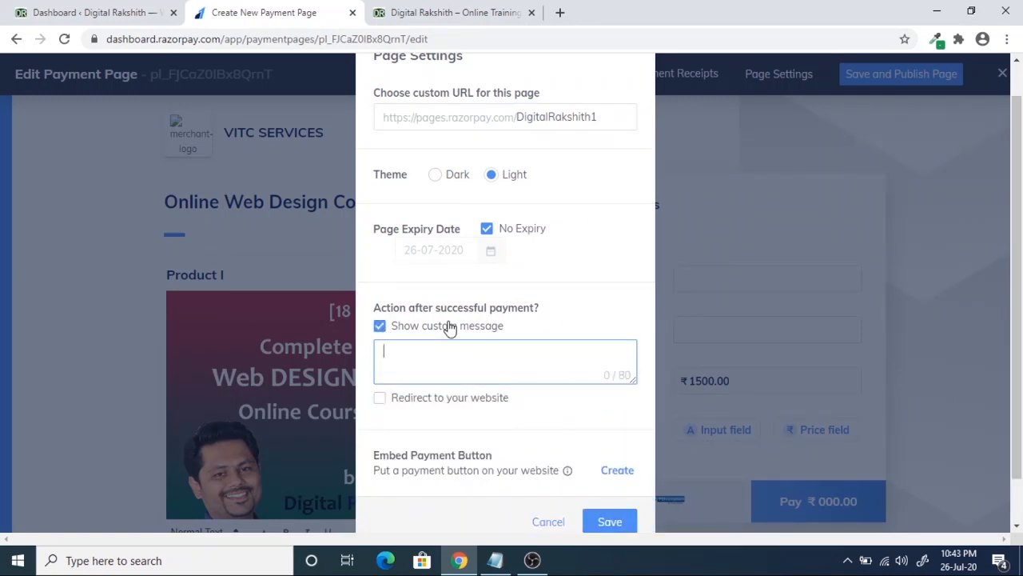
pyautogui.write('thank you for pur')
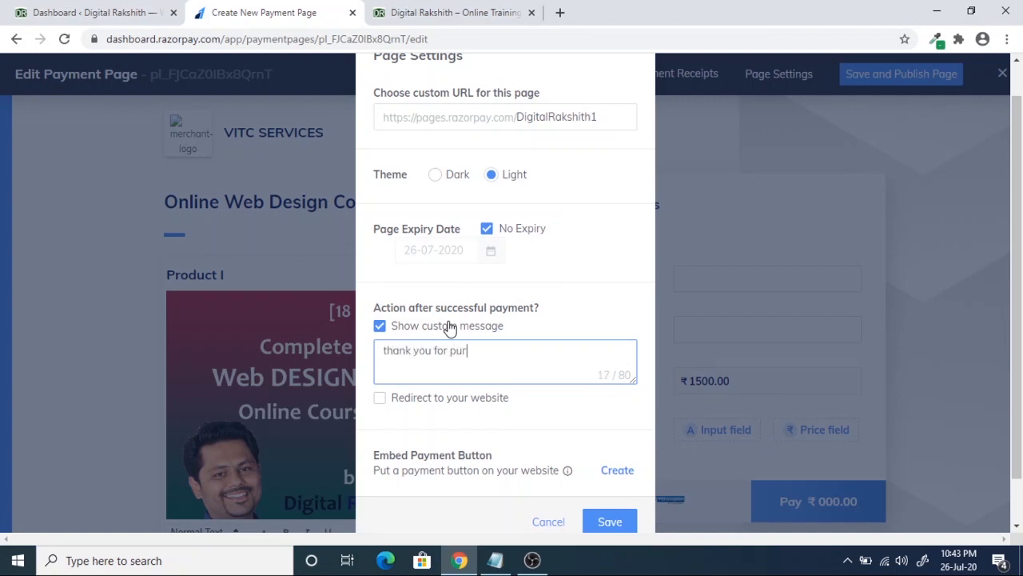
pyautogui.write('chasing online course with me.')
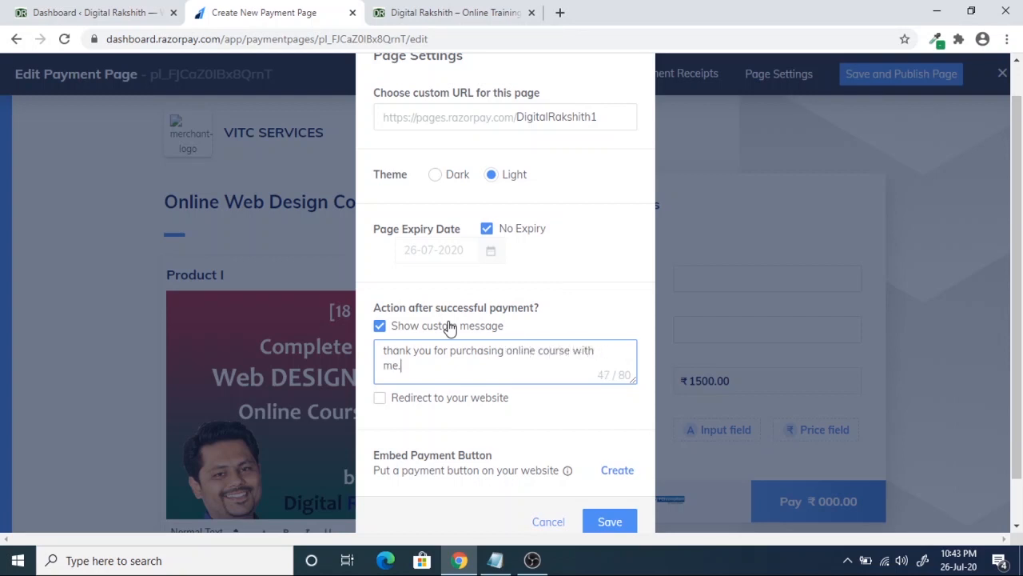
pyautogui.click(614, 521)
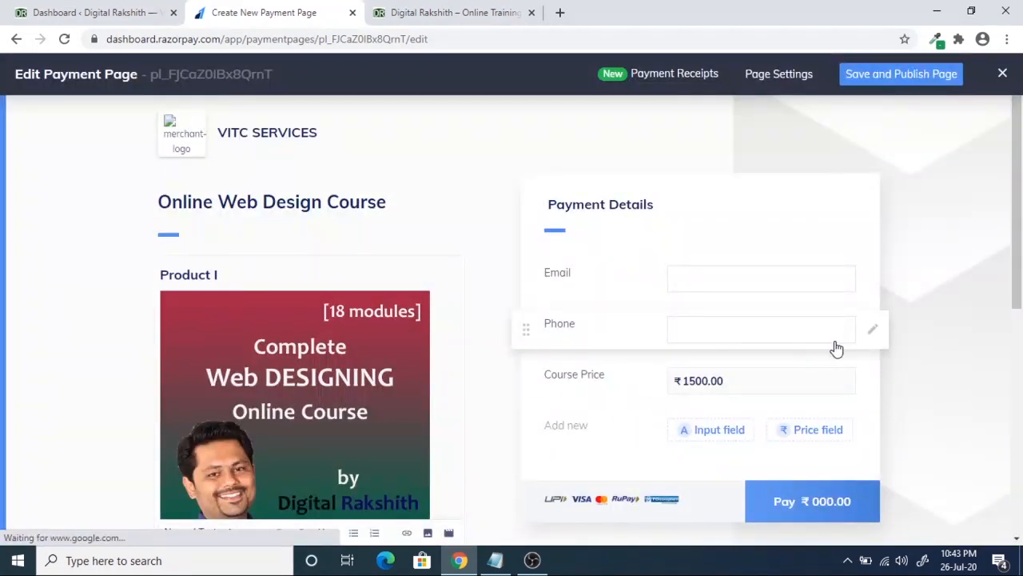
# - Save and publish the payment page, then launch Get Payment Button
pyautogui.click(909, 79)
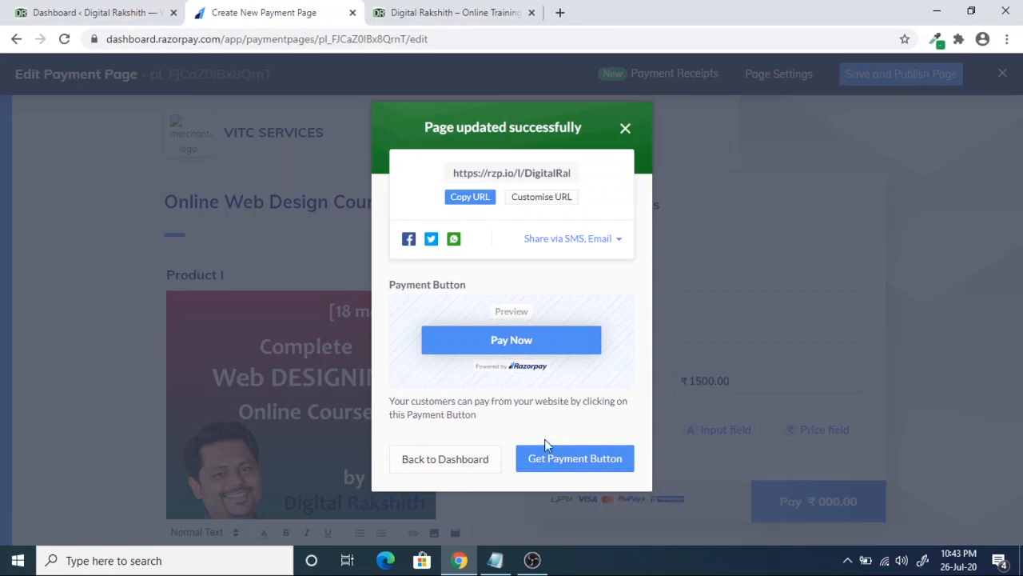
pyautogui.click(581, 467)
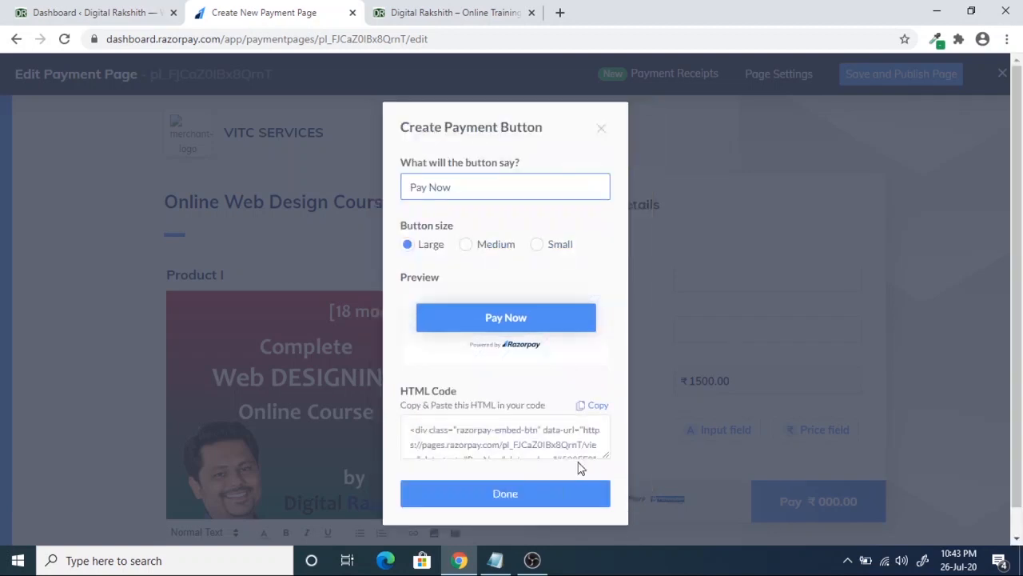
# - Check the large button's label and keep it as 'Pay Now'
pyautogui.click(460, 185)
pyautogui.moveTo(460, 186); pyautogui.dragTo(391, 185)
pyautogui.click(452, 196)
pyautogui.moveTo(455, 188); pyautogui.dragTo(418, 183)
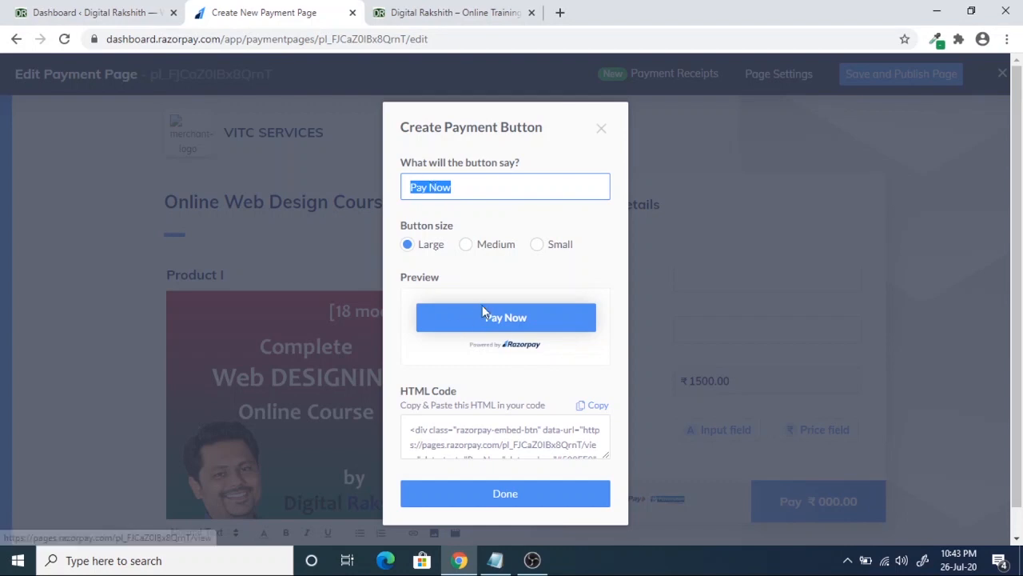
pyautogui.click(468, 195)
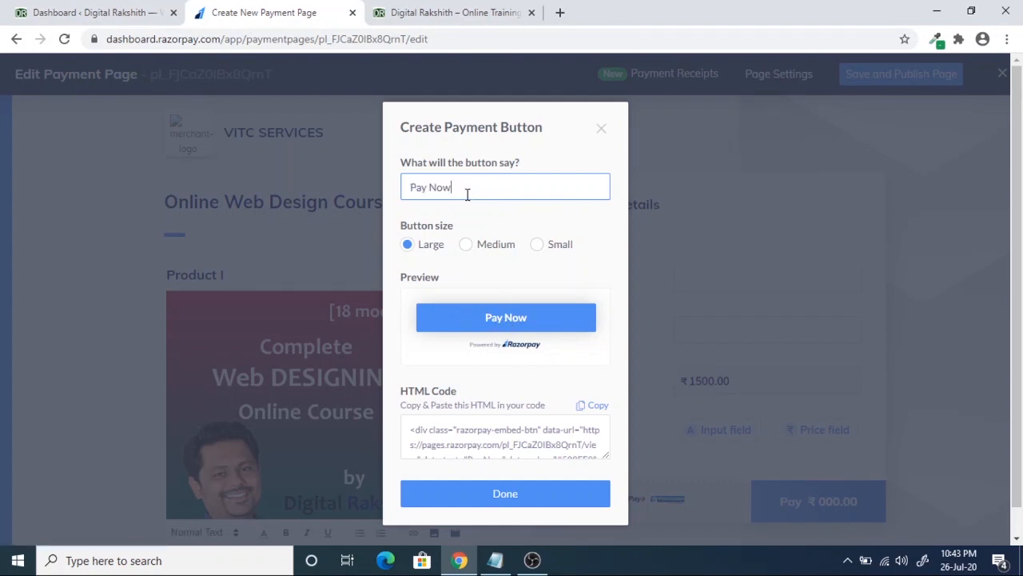
pyautogui.scroll(-1, 514, 376)
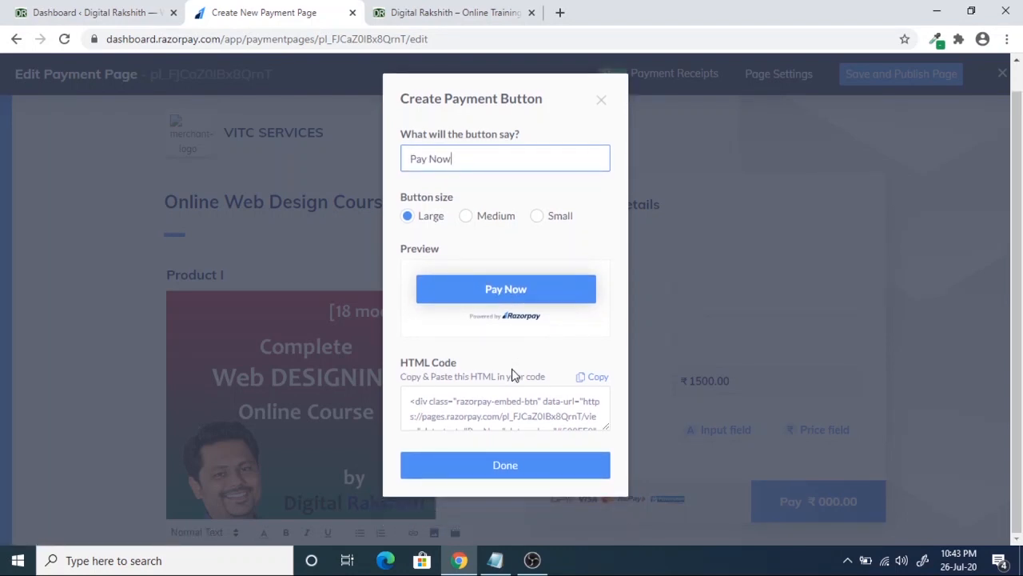
pyautogui.moveTo(407, 362); pyautogui.dragTo(450, 360)
pyautogui.click(457, 362)
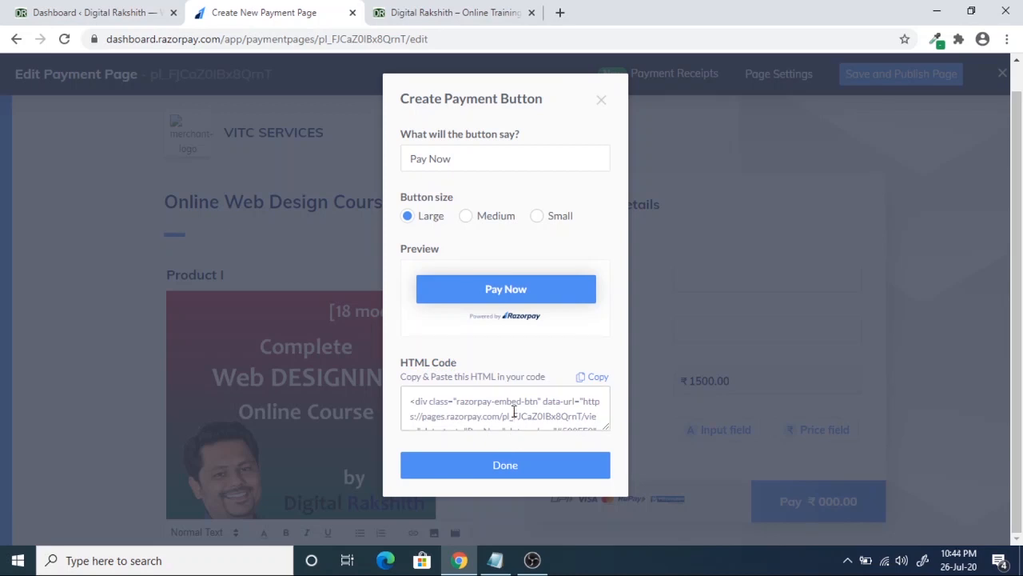
# - Copy the Pay Now button's HTML embed code and bring up the Windows Run box
pyautogui.moveTo(409, 402); pyautogui.dragTo(589, 438)
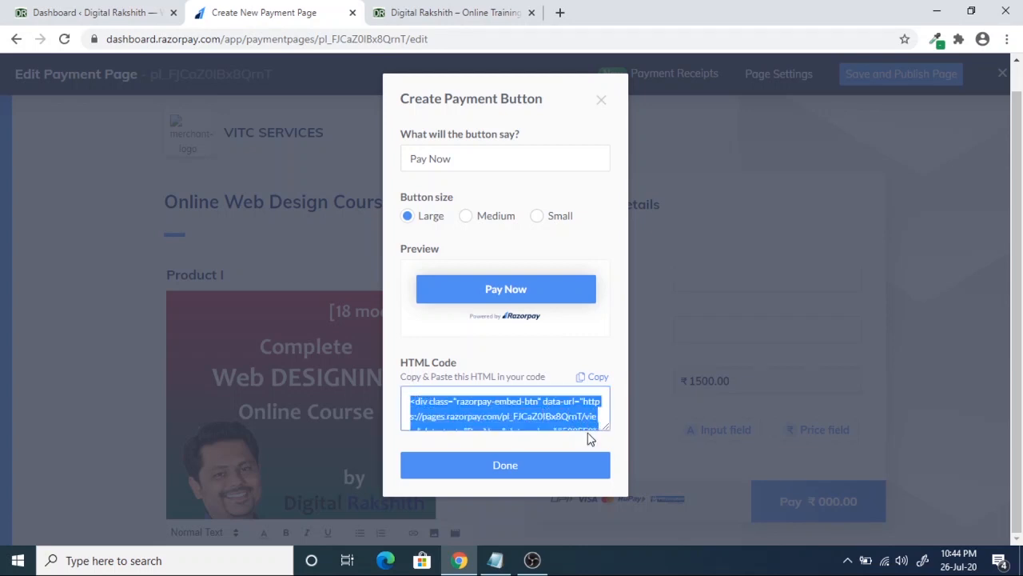
pyautogui.click(563, 409)
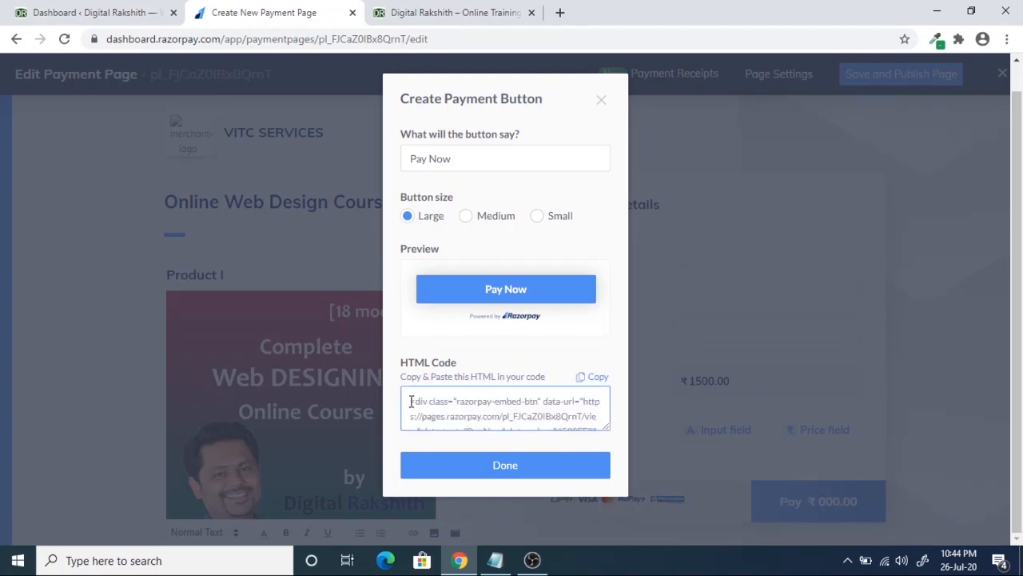
pyautogui.moveTo(411, 401); pyautogui.dragTo(576, 439)
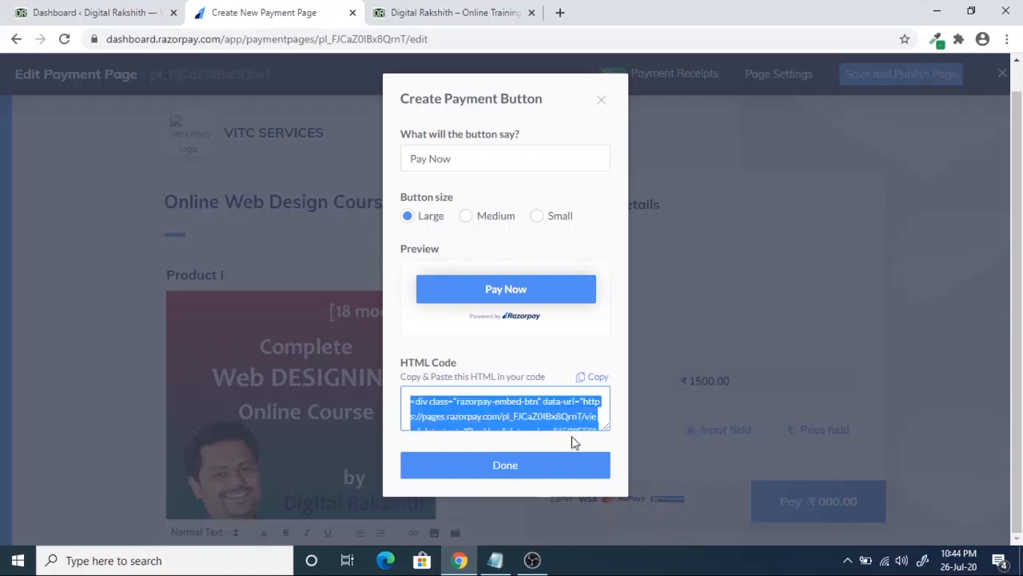
pyautogui.click(472, 399)
pyautogui.moveTo(413, 402); pyautogui.dragTo(575, 439)
pyautogui.click(498, 404)
pyautogui.moveTo(410, 400); pyautogui.dragTo(581, 444)
pyautogui.click(570, 409)
pyautogui.moveTo(406, 398); pyautogui.dragTo(575, 447)
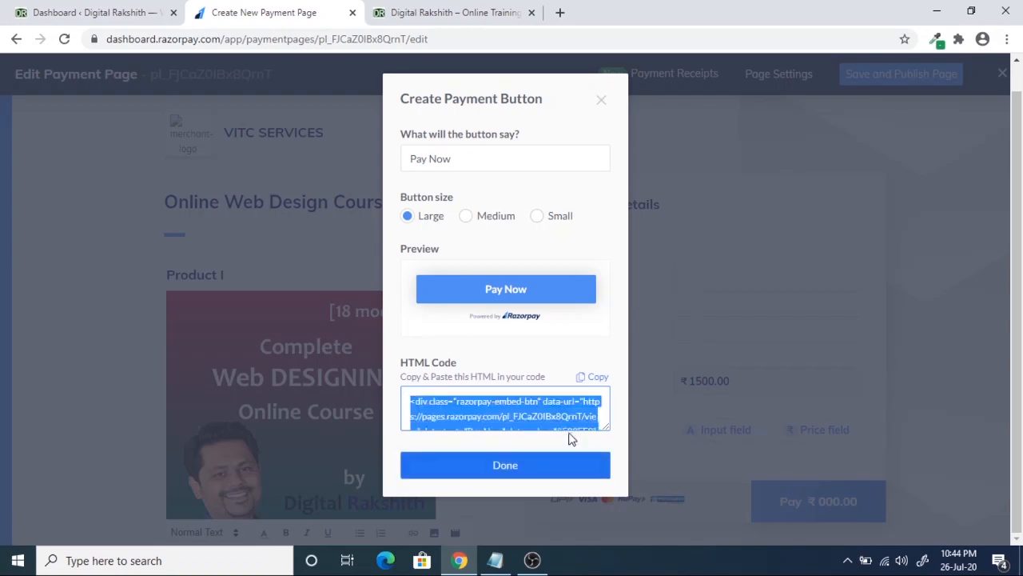
pyautogui.click(563, 408)
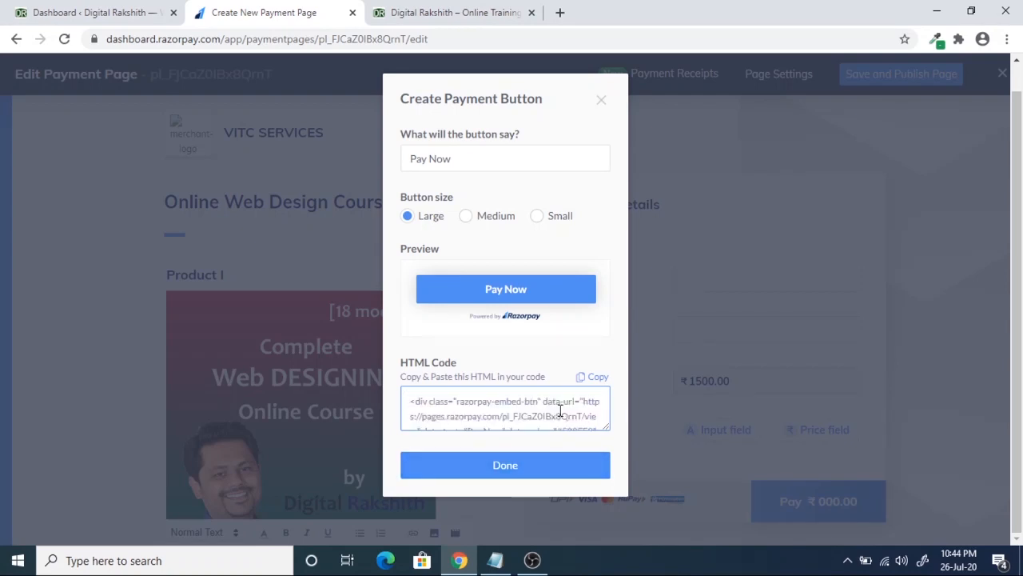
pyautogui.click(599, 378)
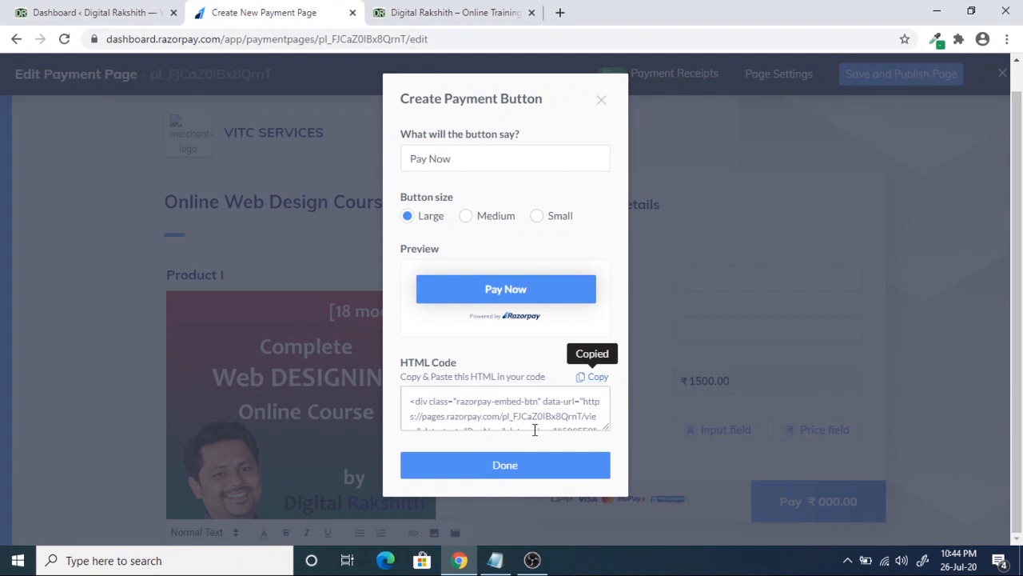
pyautogui.press('super+r')
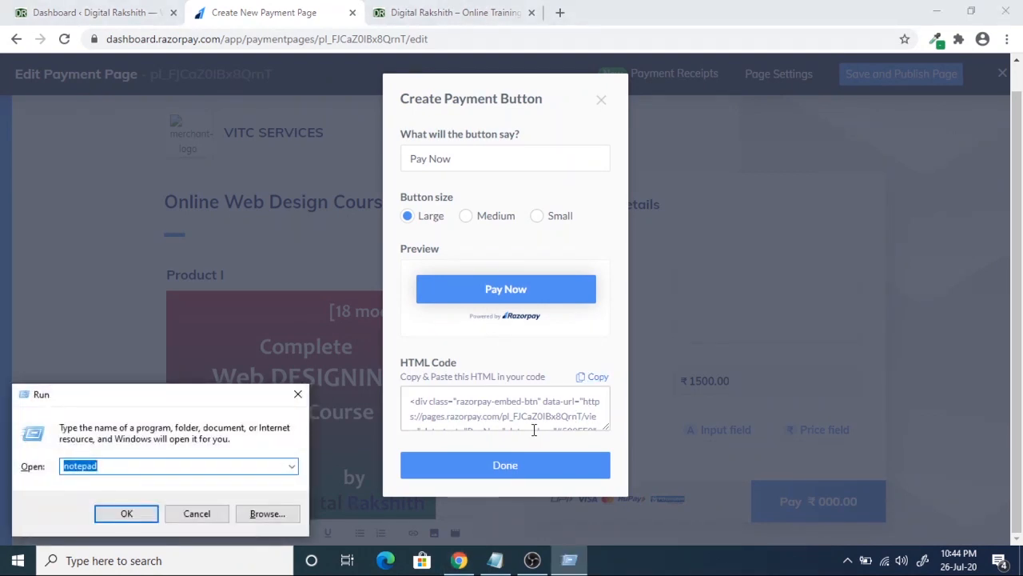
# - Paste the embed code into a new Notepad document, then close the Create Payment Button dialog
pyautogui.press('Return')
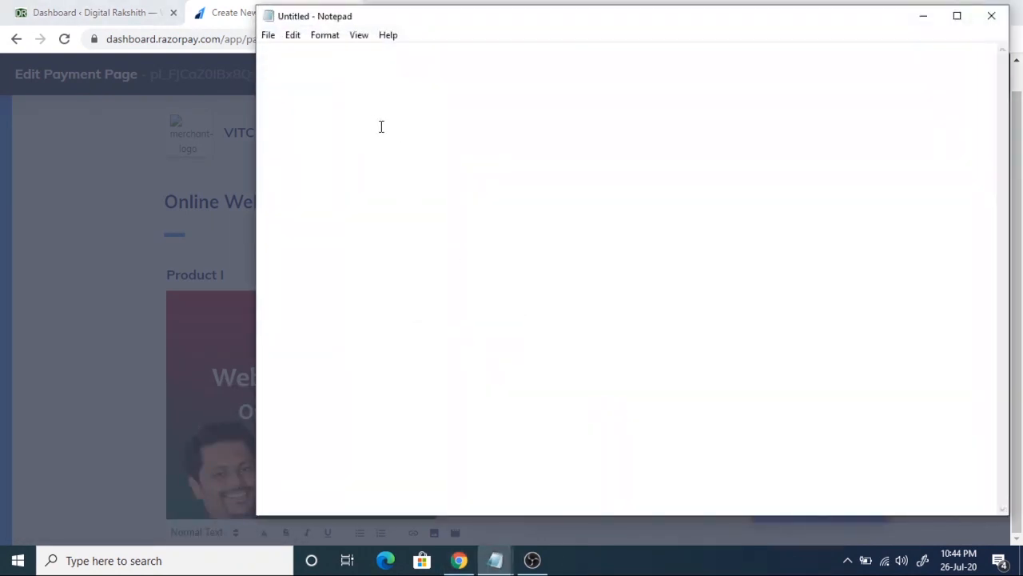
pyautogui.hotkey('ctrl', 'v')
pyautogui.moveTo(339, 423); pyautogui.dragTo(272, 54)
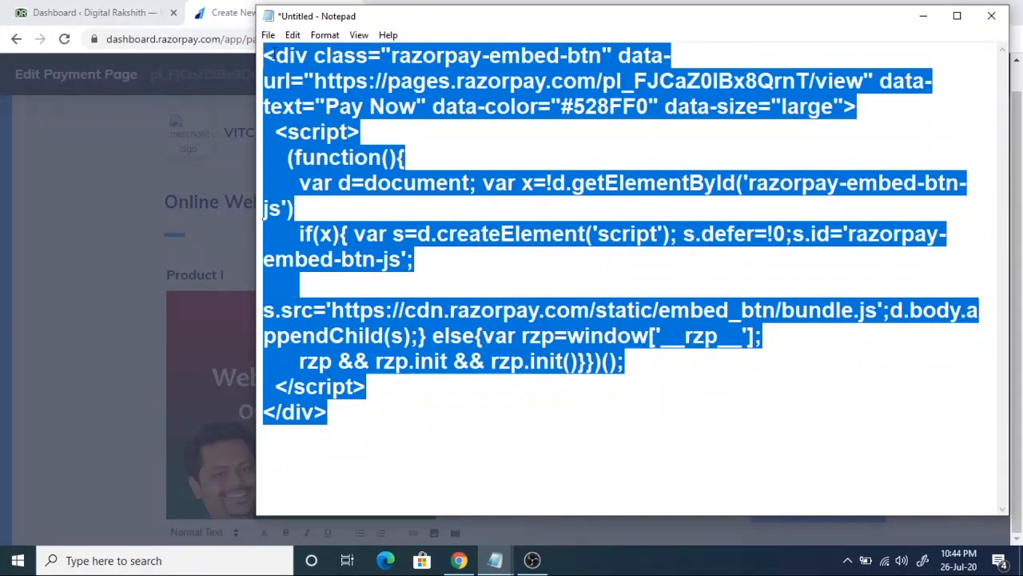
pyautogui.click(319, 440)
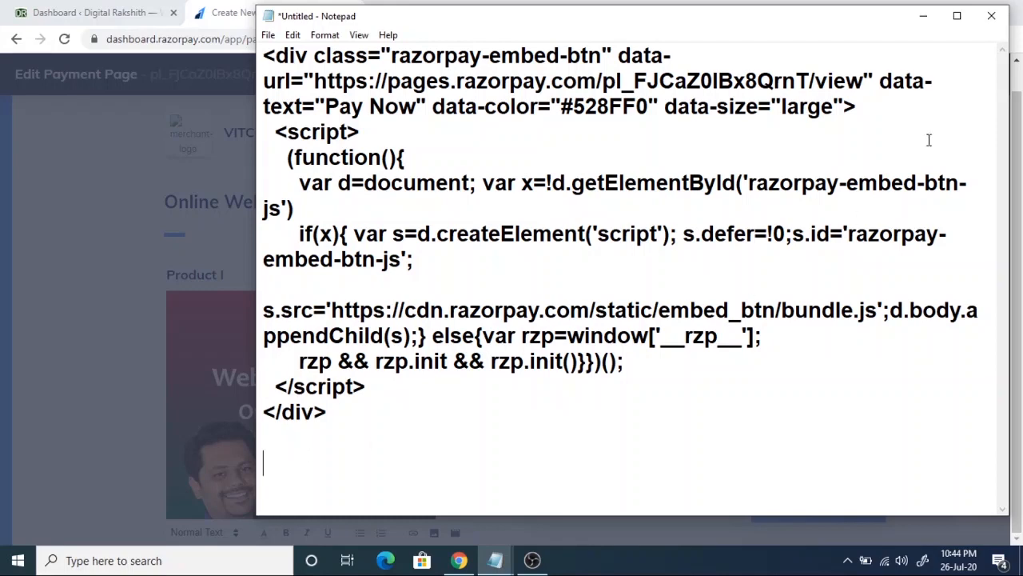
pyautogui.click(928, 17)
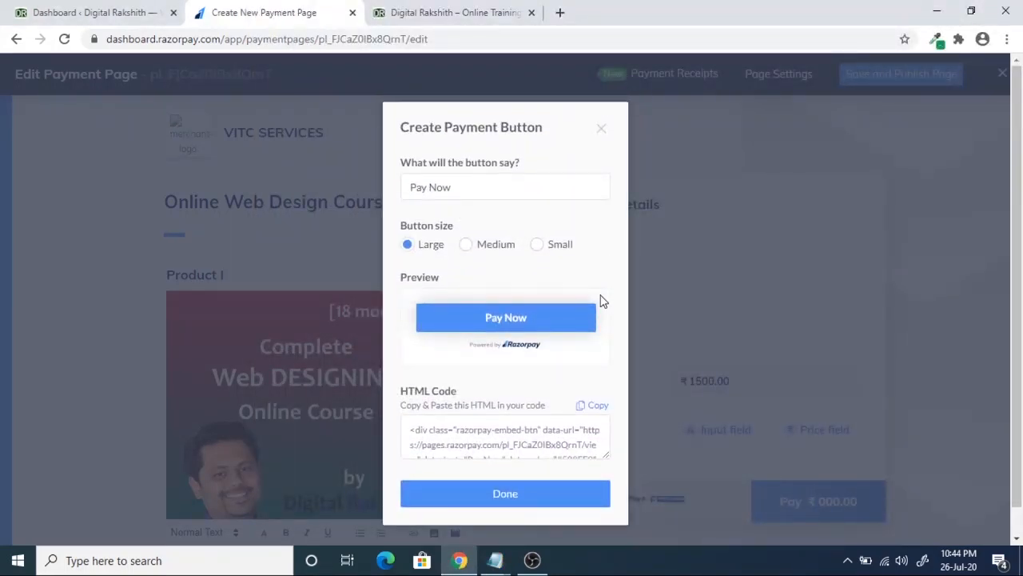
pyautogui.click(548, 492)
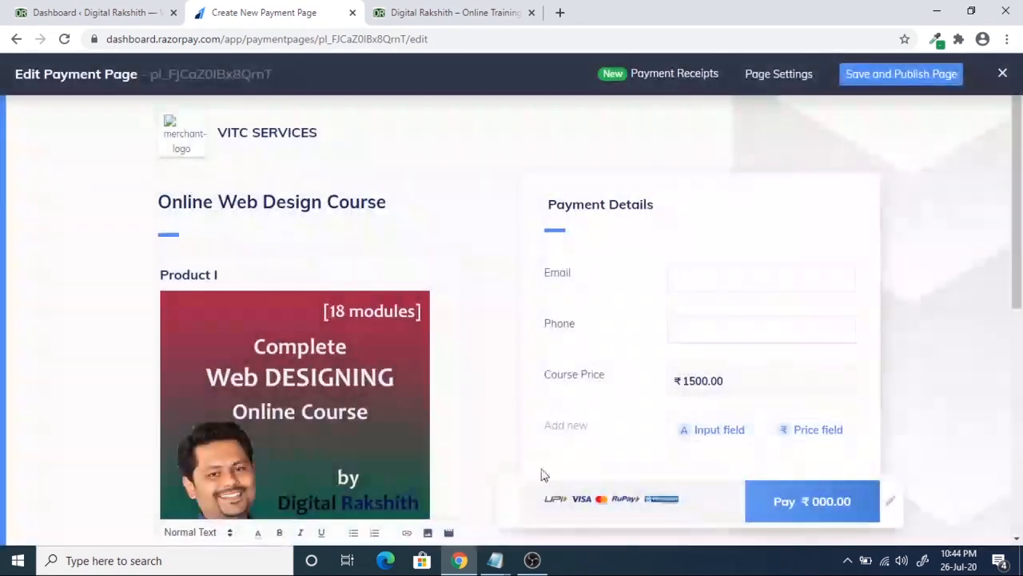
# - Save and publish the payment page again to get the update confirmation
pyautogui.click(902, 75)
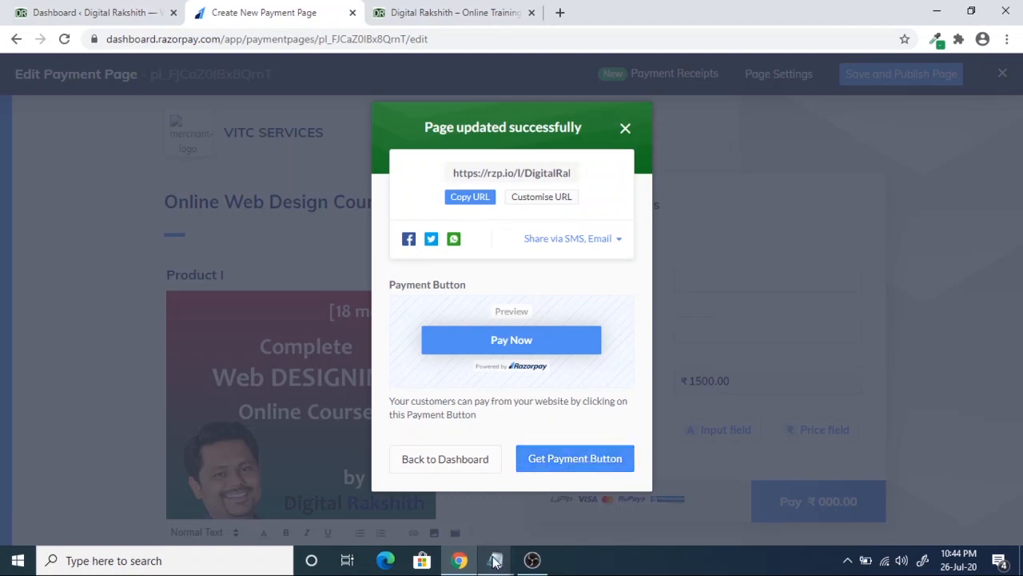
# - Copy the payment page's short link from the update confirmation dialog
pyautogui.moveTo(495, 560)
pyautogui.click(559, 494)
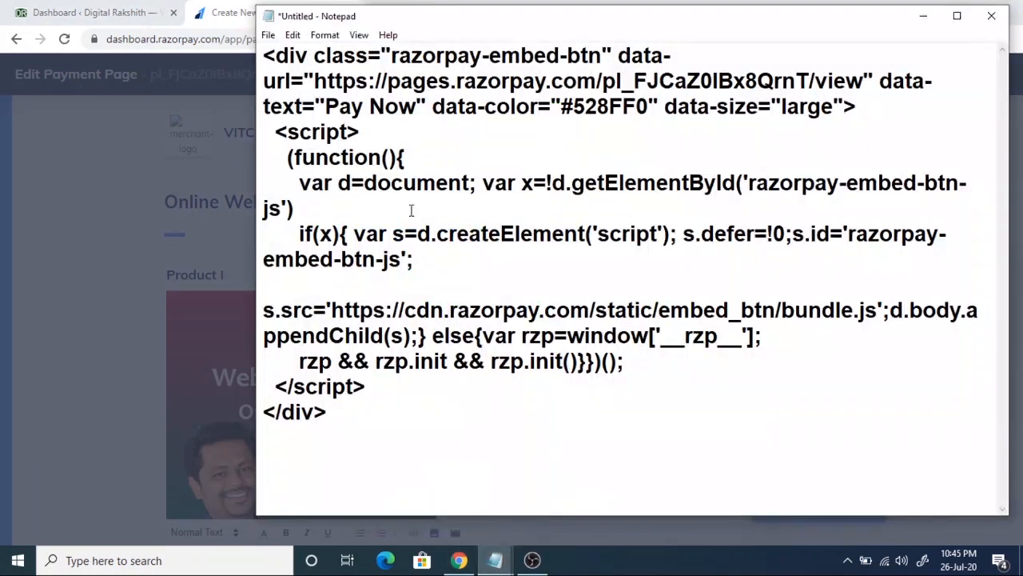
pyautogui.click(923, 16)
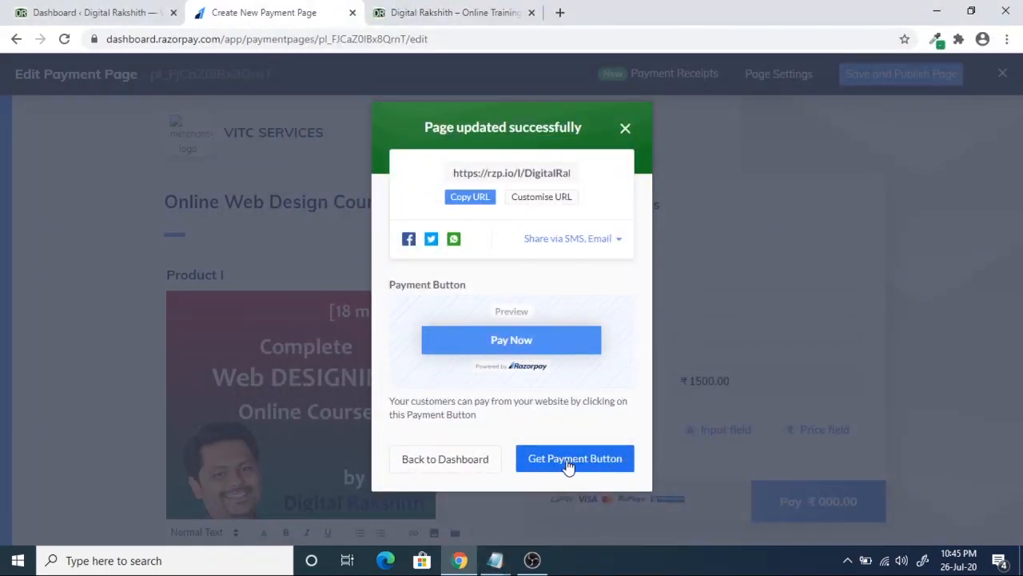
pyautogui.click(472, 201)
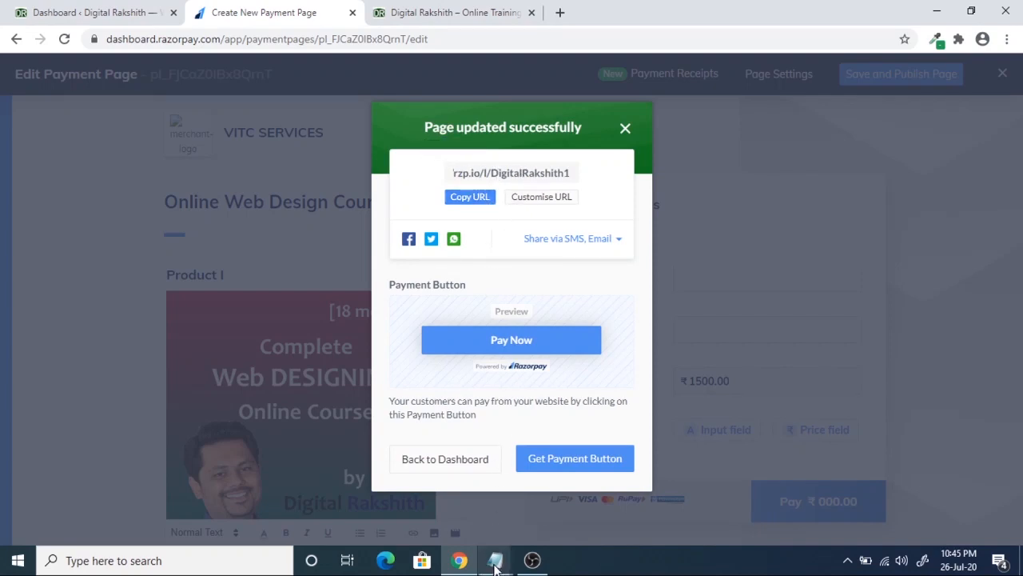
pyautogui.moveTo(495, 568)
pyautogui.click(566, 489)
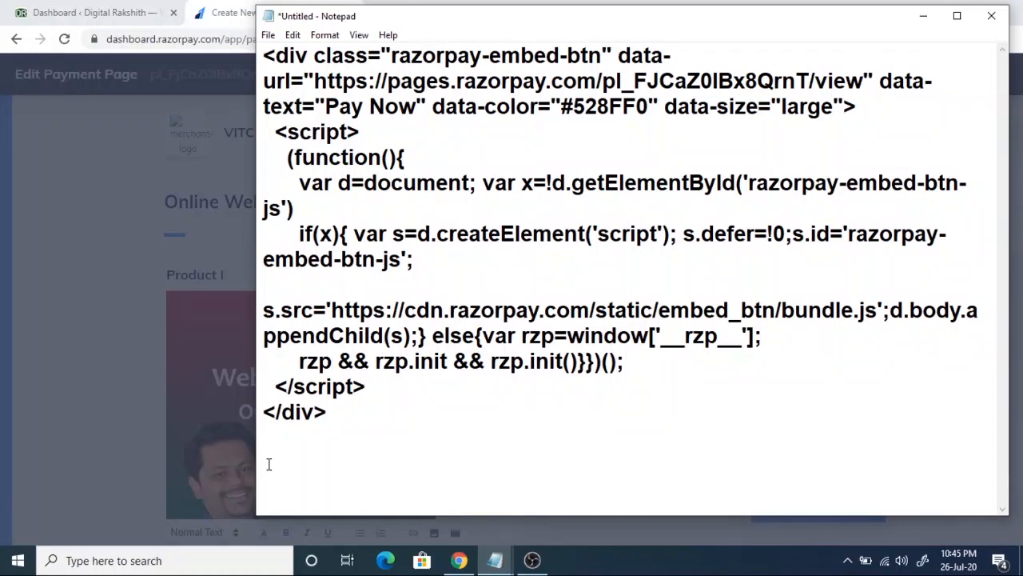
pyautogui.click(268, 463)
pyautogui.hotkey('ctrl', 'v')
pyautogui.moveTo(587, 462); pyautogui.dragTo(265, 462)
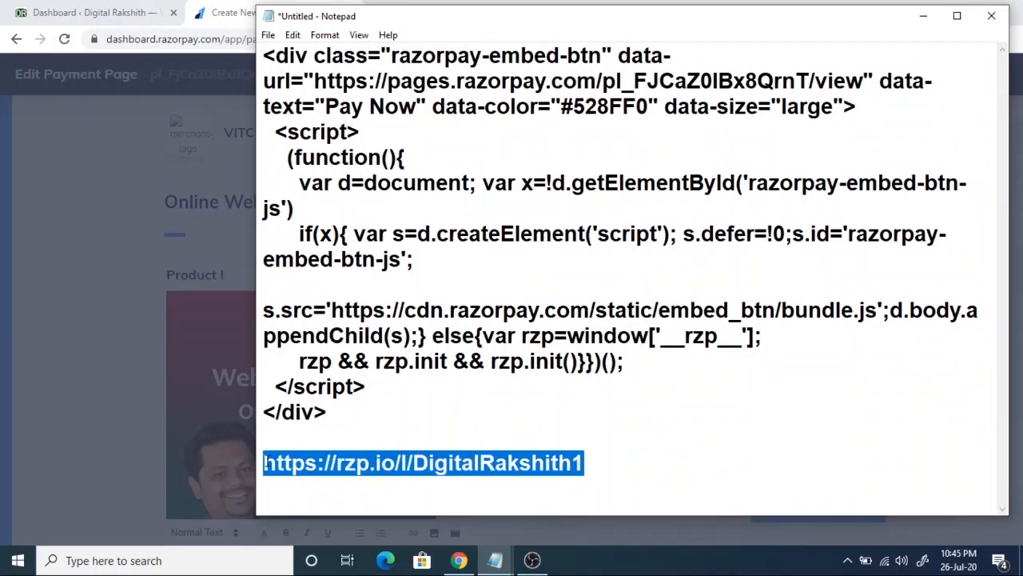
pyautogui.click(365, 425)
pyautogui.moveTo(338, 416); pyautogui.dragTo(252, 64)
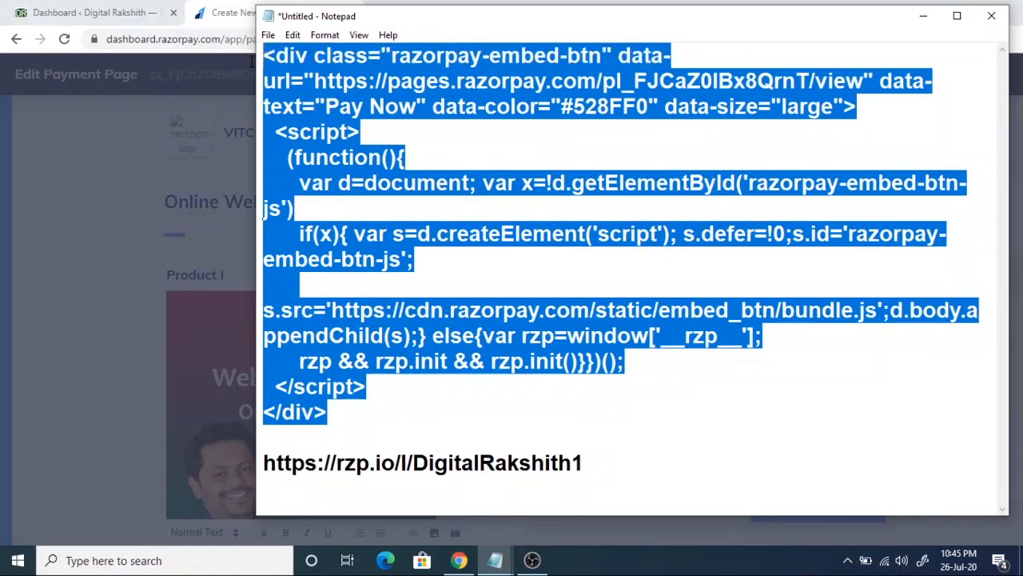
pyautogui.click(399, 390)
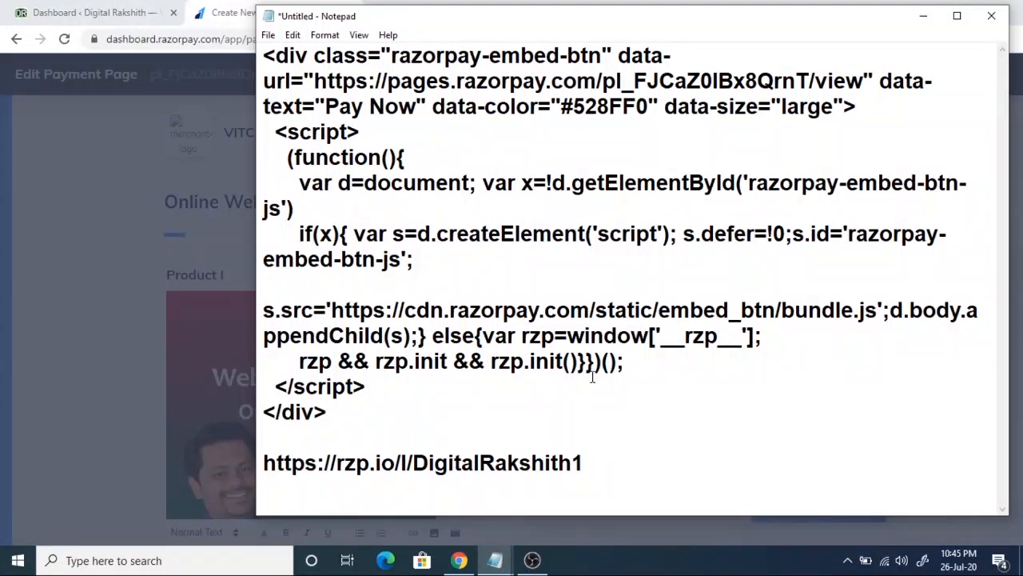
pyautogui.click(928, 14)
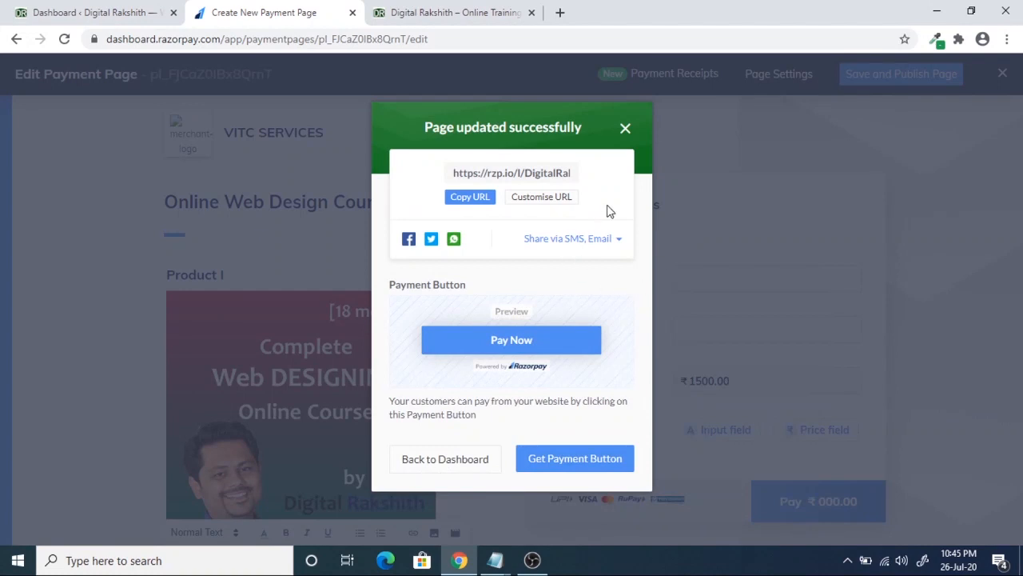
# - Open gmail.com in a new browser tab
pyautogui.click(561, 14)
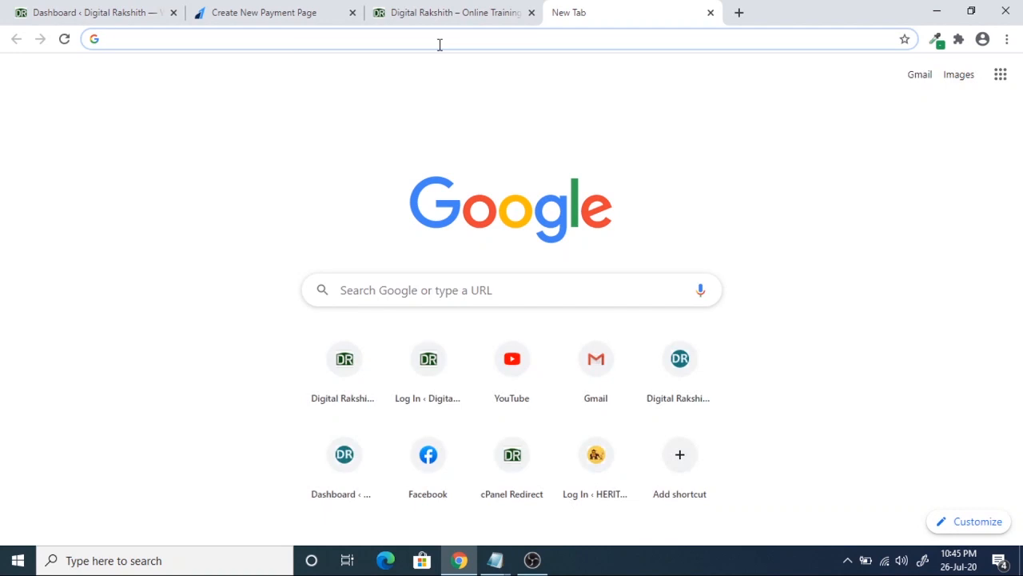
pyautogui.write('gm')
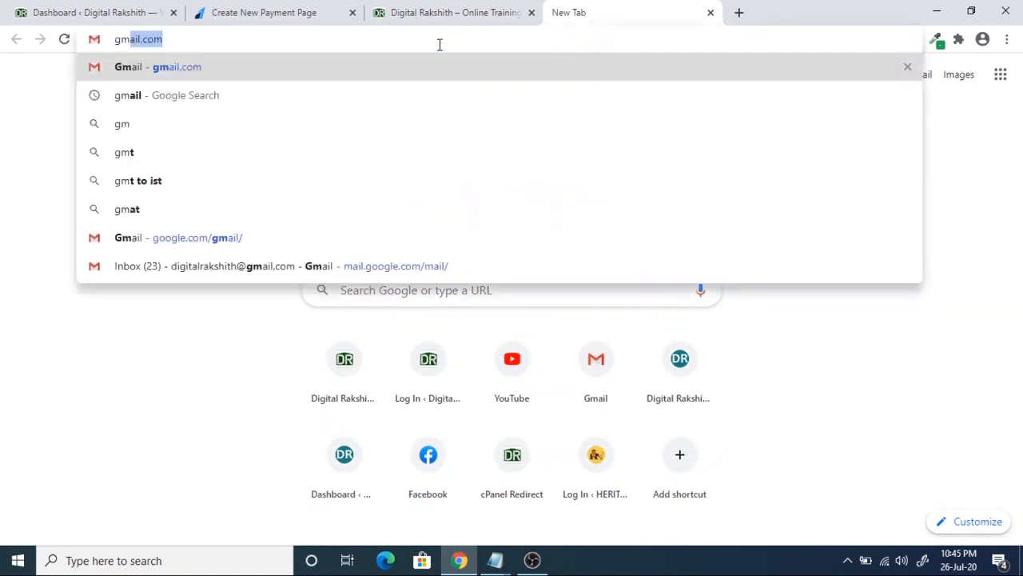
pyautogui.press('Return')
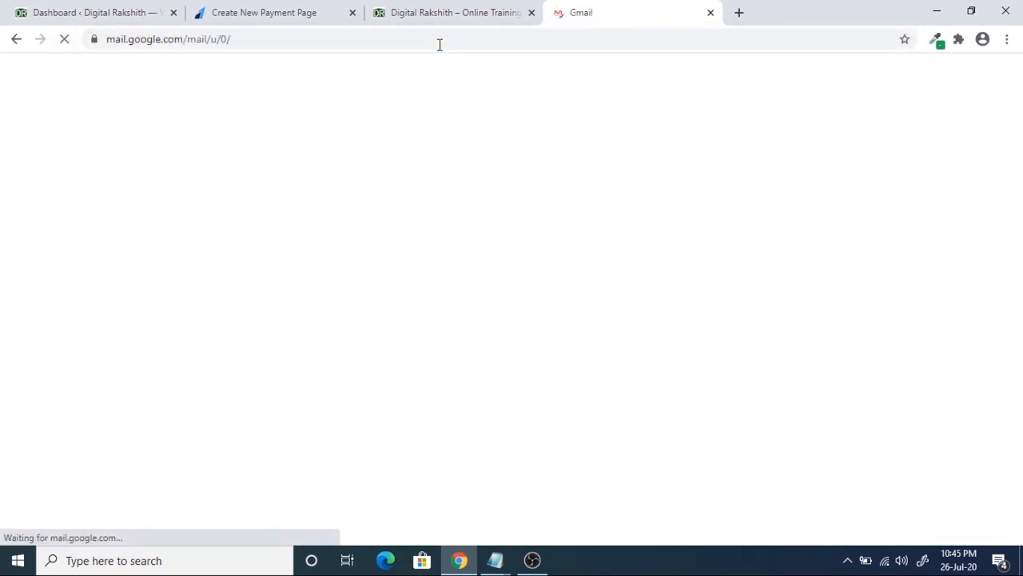
# - Check the rzp.io short link saved in the Notepad window
pyautogui.moveTo(502, 566)
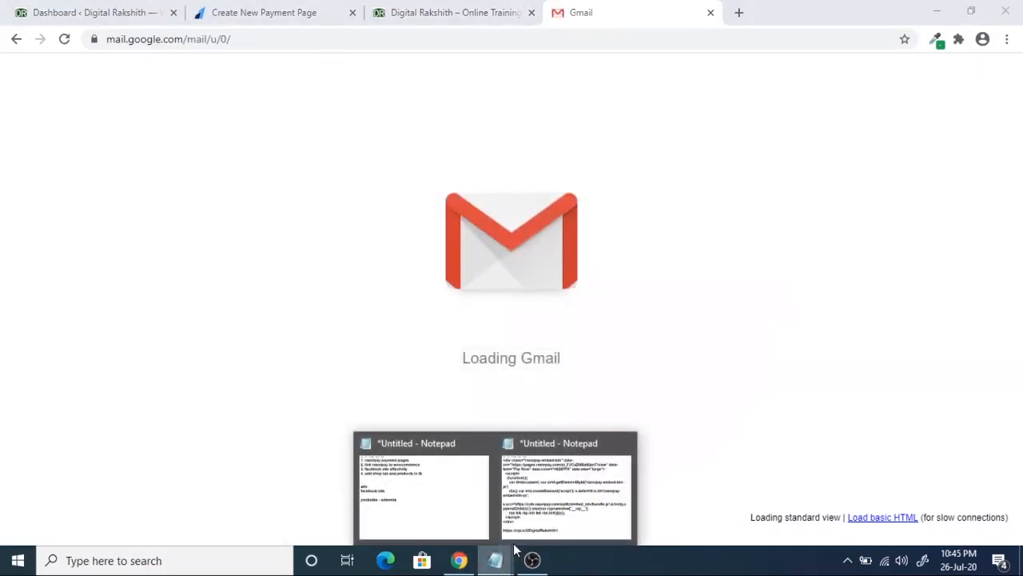
pyautogui.click(566, 488)
pyautogui.moveTo(586, 463); pyautogui.dragTo(228, 469)
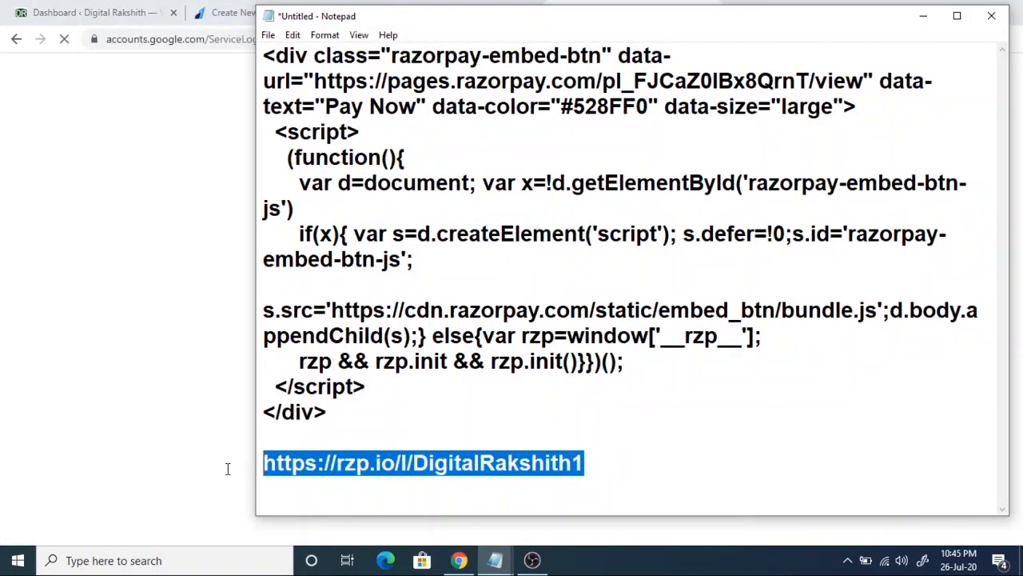
pyautogui.moveTo(352, 414); pyautogui.dragTo(275, 133)
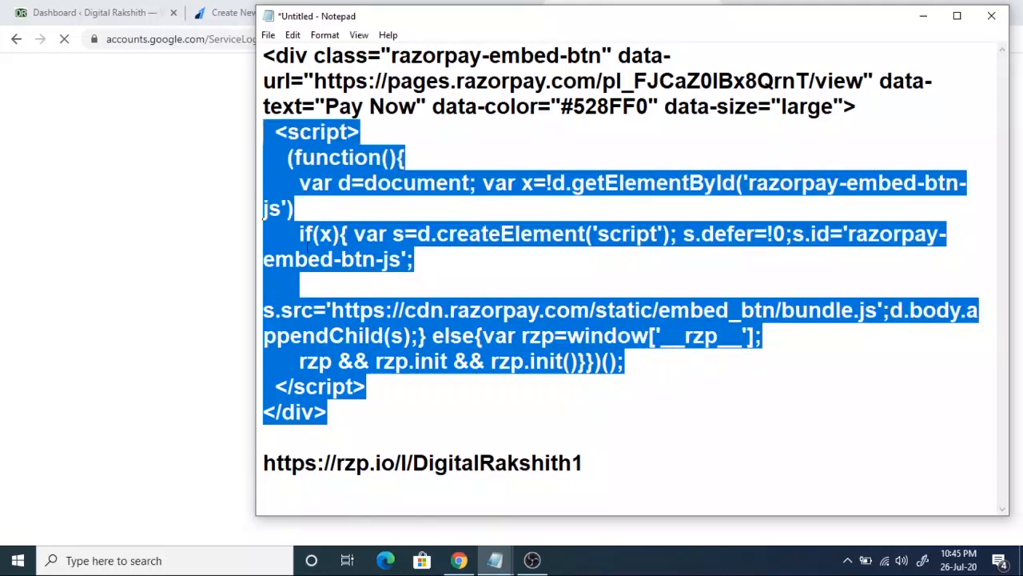
pyautogui.moveTo(608, 462); pyautogui.dragTo(262, 454)
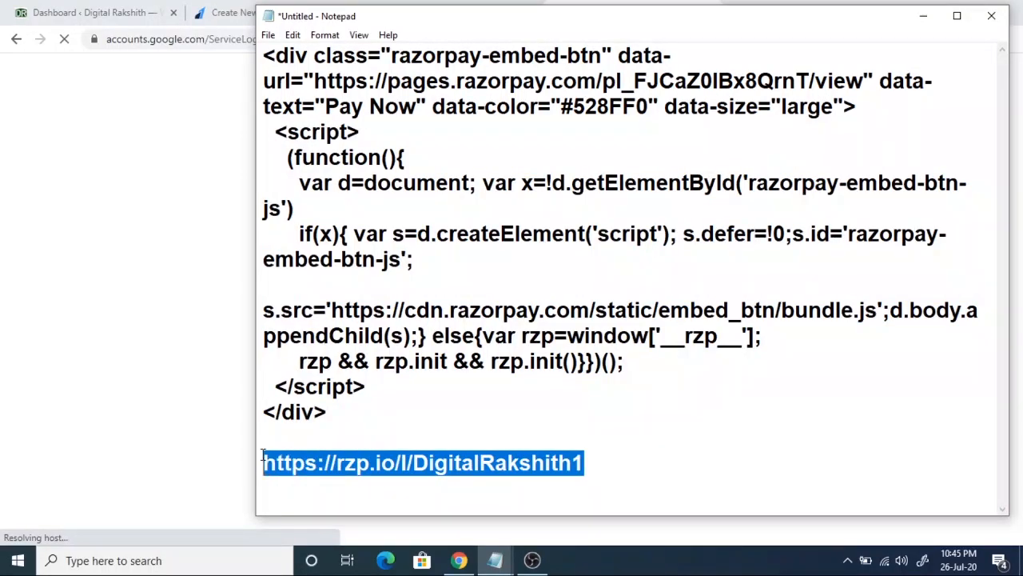
pyautogui.click(345, 464)
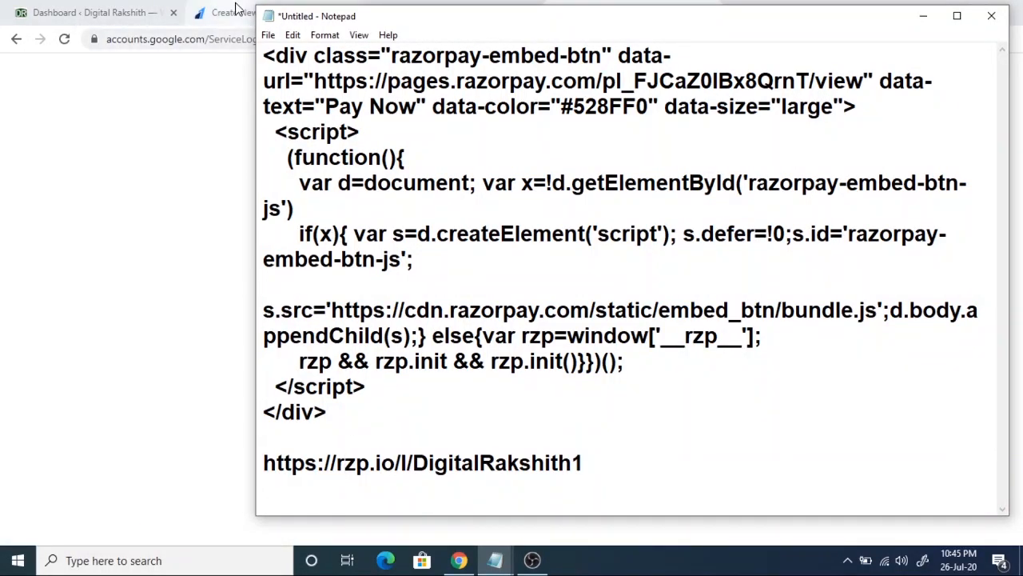
# - Choose the account on Gmail's sign-in page and enter its password to reach the inbox
pyautogui.click(206, 12)
pyautogui.click(586, 13)
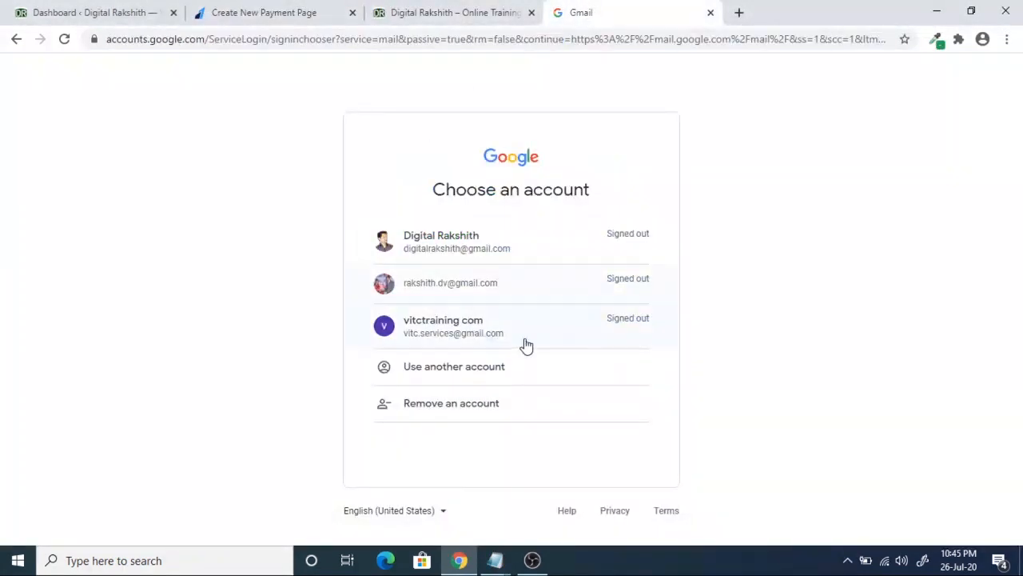
pyautogui.click(478, 288)
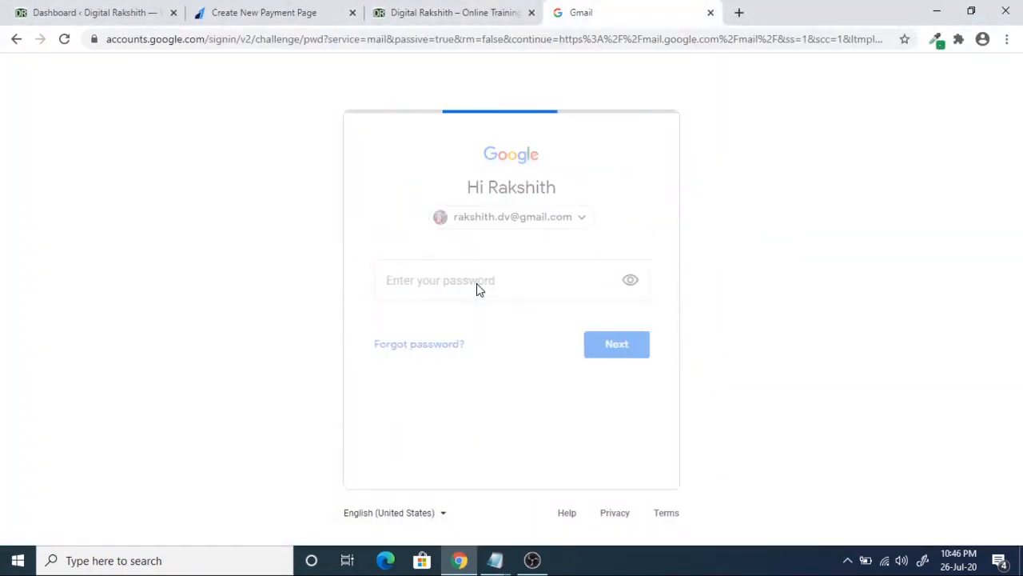
pyautogui.write('••')
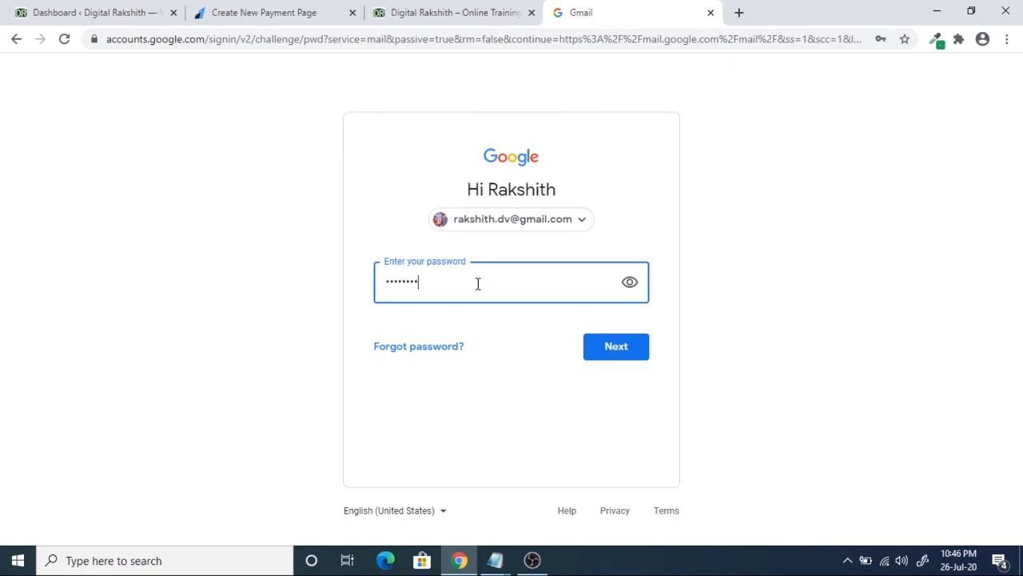
pyautogui.write('••••••')
pyautogui.press('Return')
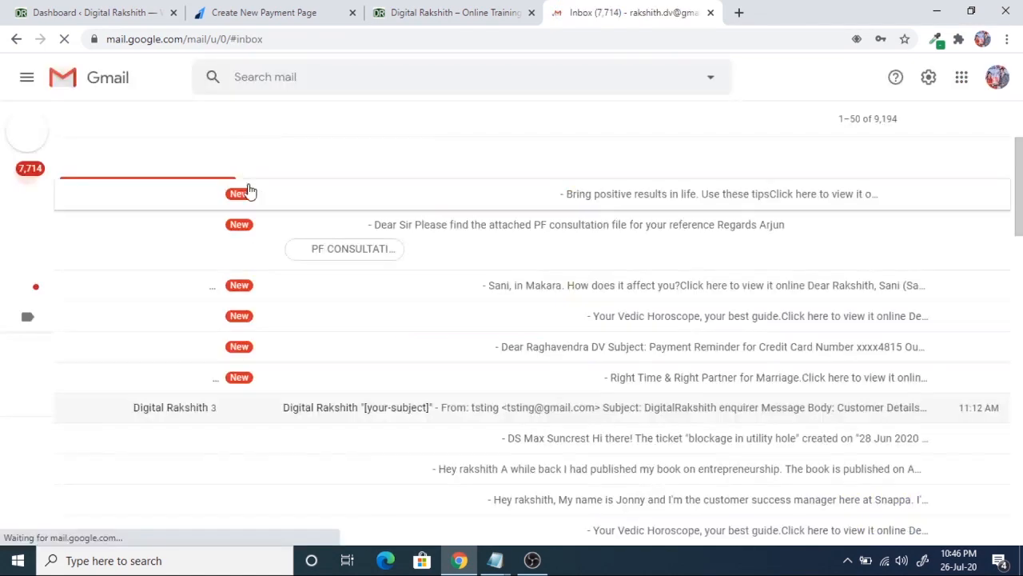
pyautogui.moveTo(40, 136)
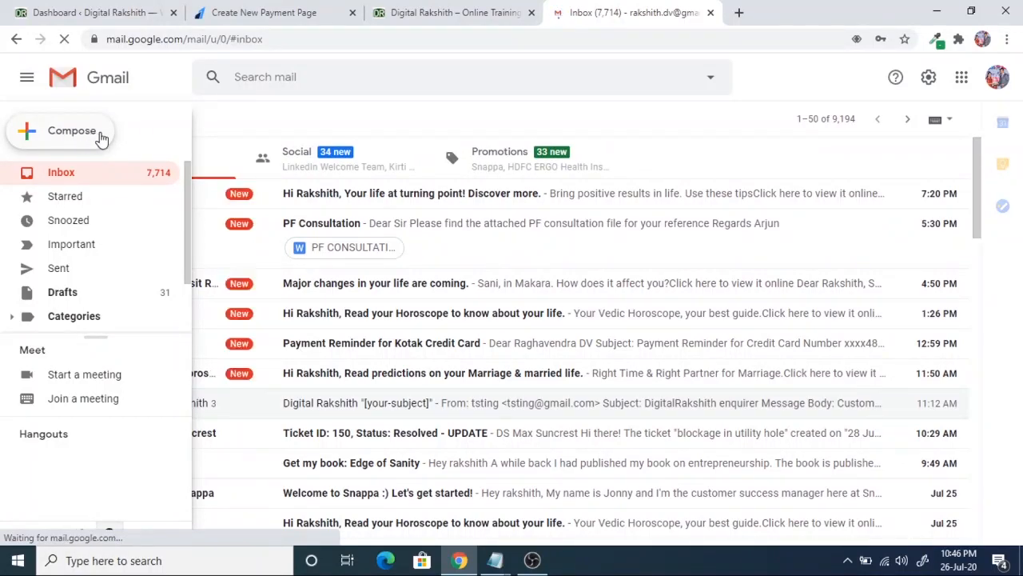
# - Email the suggested contact with subject 'PAYMENT LINK', a pay request and the pasted rzp.io link
pyautogui.click(88, 136)
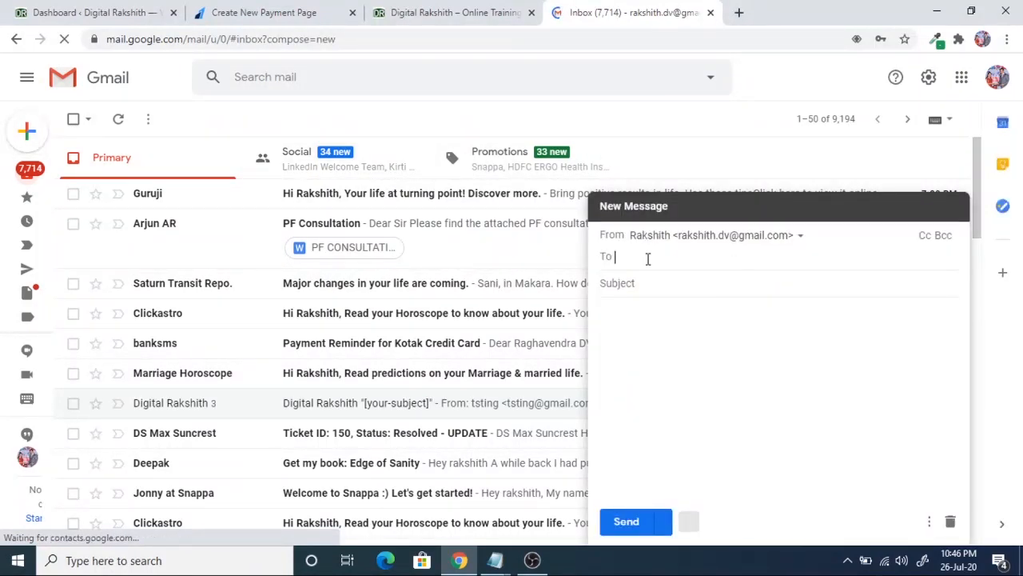
pyautogui.write('vitc')
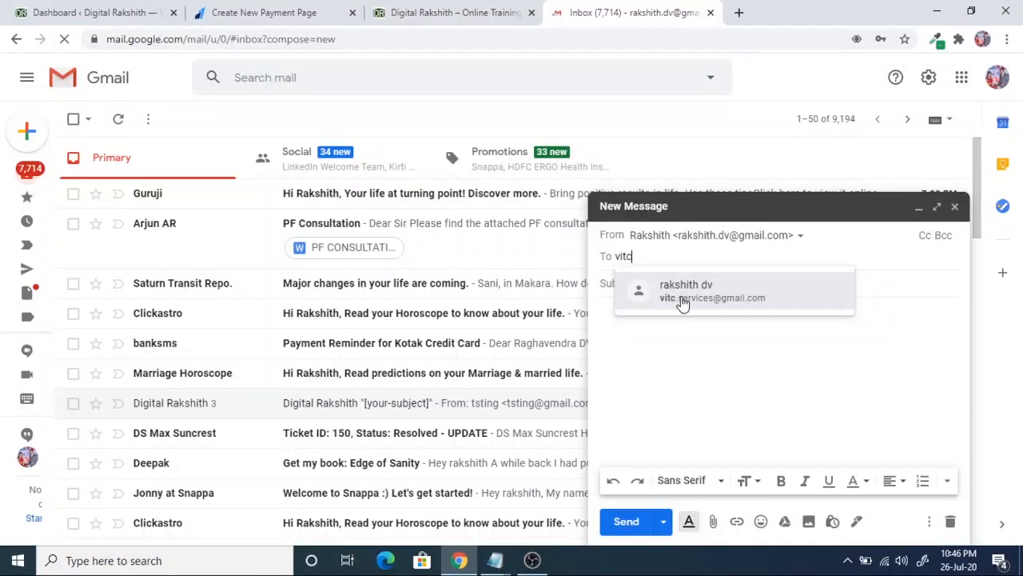
pyautogui.click(680, 303)
pyautogui.write('PAYMENT LINK')
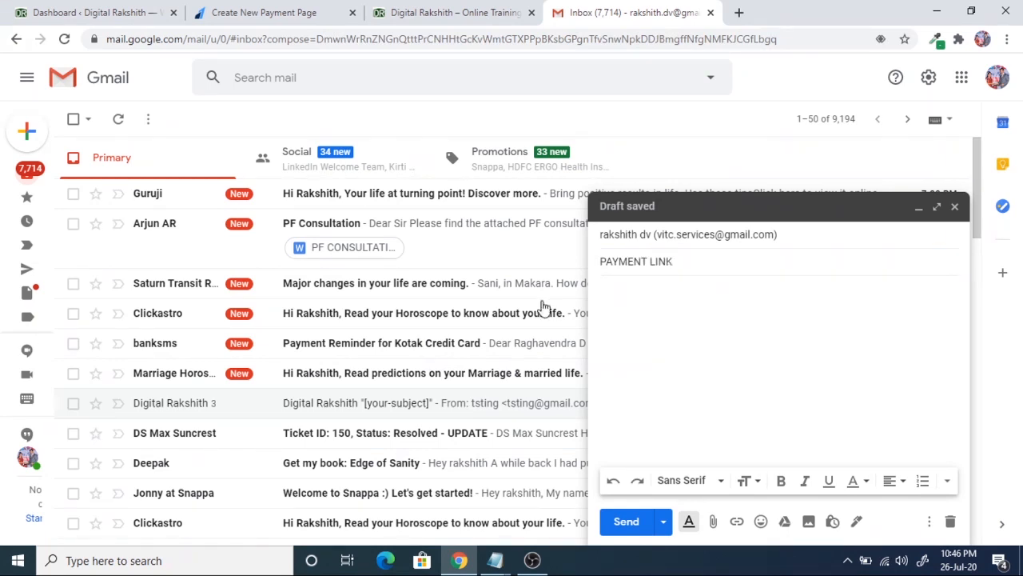
pyautogui.click(621, 297)
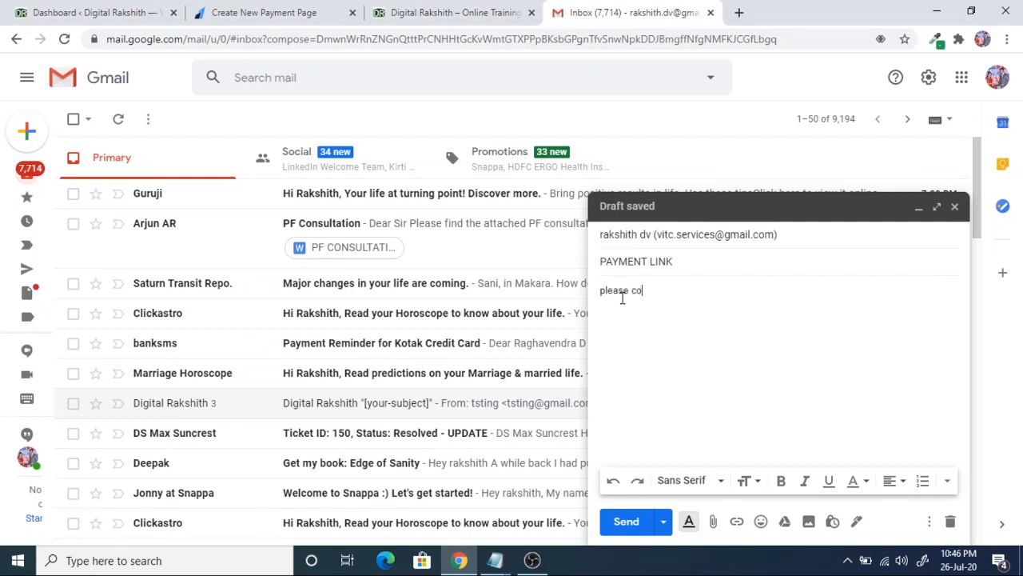
pyautogui.write('please click here to make payment')
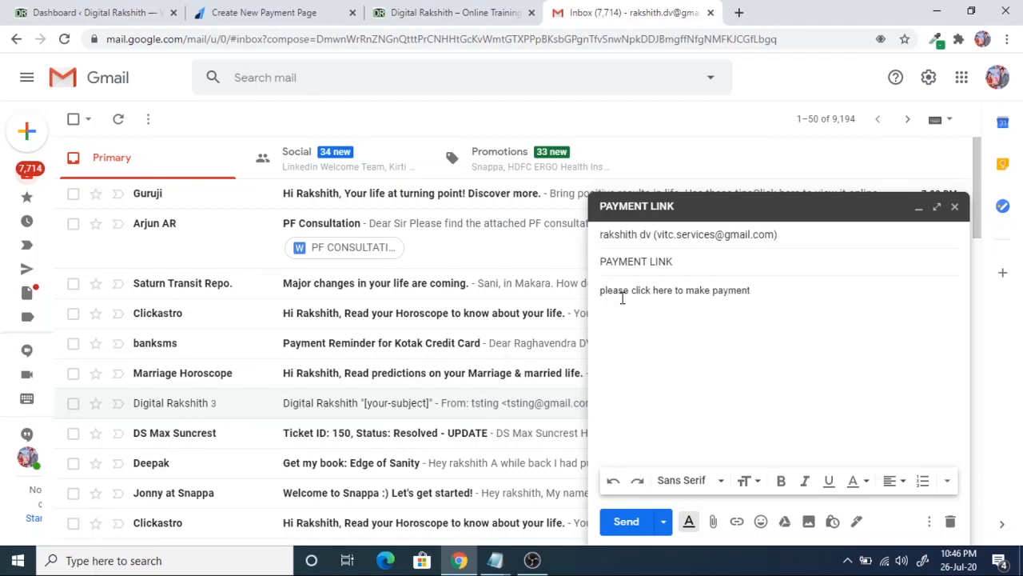
pyautogui.press('Return')
pyautogui.hotkey('ctrl', 'v')
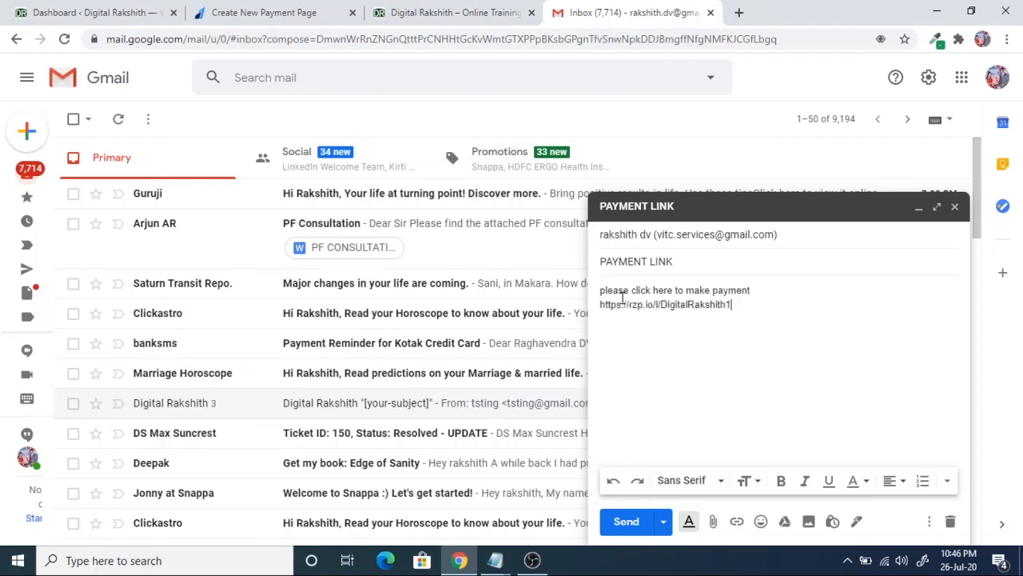
pyautogui.click(627, 523)
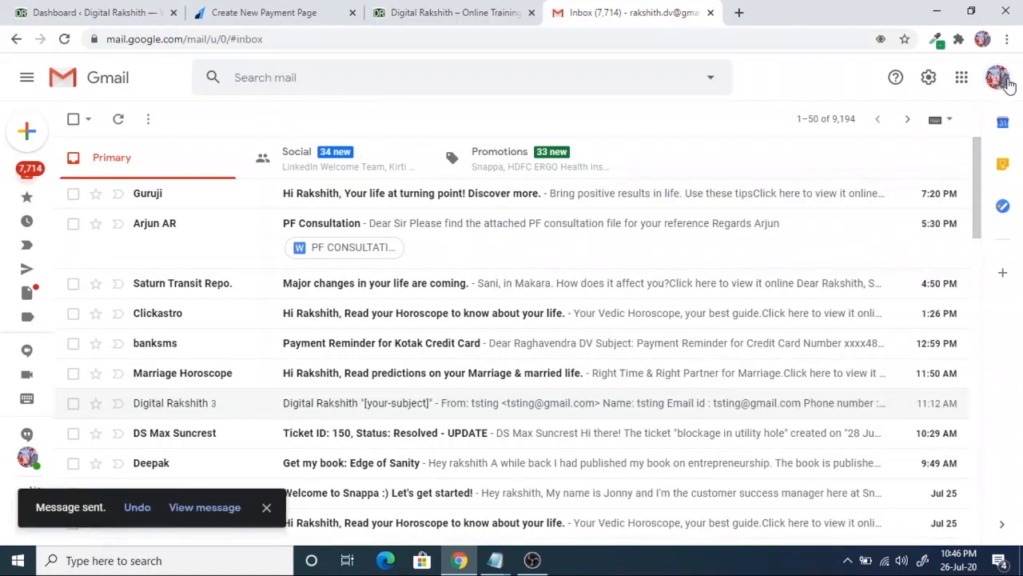
# - Sign out, sign in to the recipient account with its password, and open the PAYMENT LINK email
pyautogui.click(997, 77)
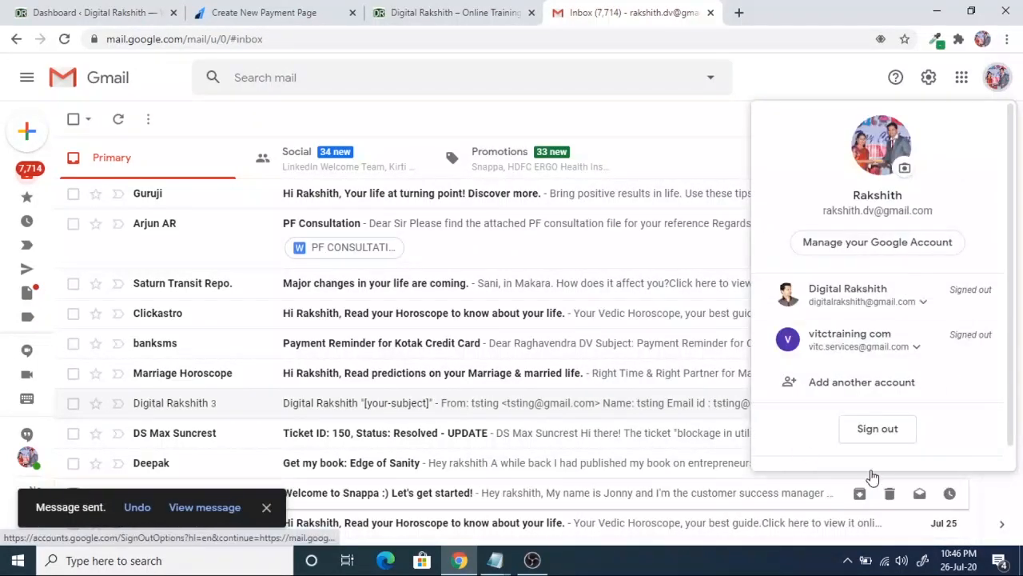
pyautogui.click(880, 430)
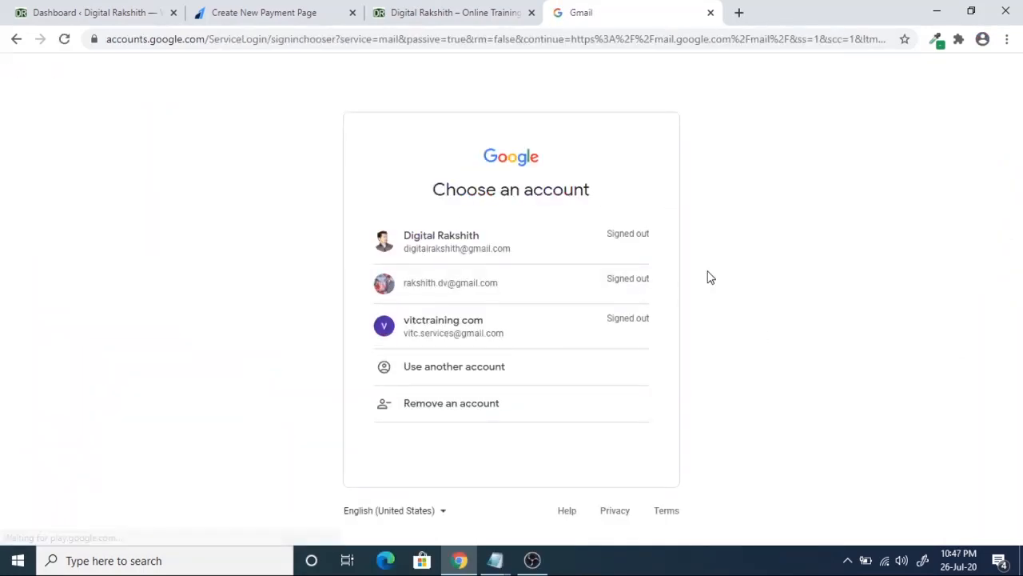
pyautogui.click(454, 332)
pyautogui.write('••')
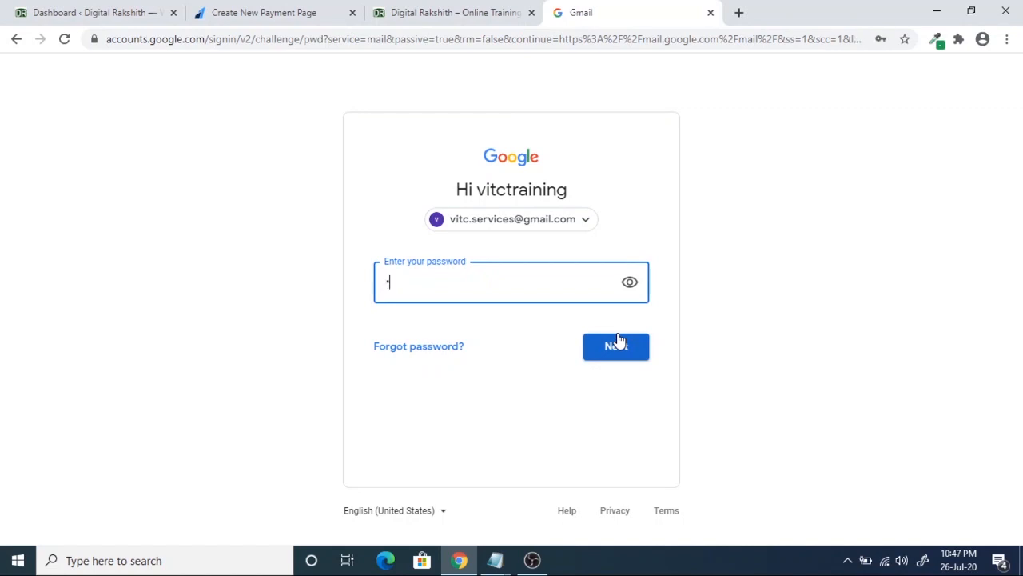
pyautogui.click(616, 342)
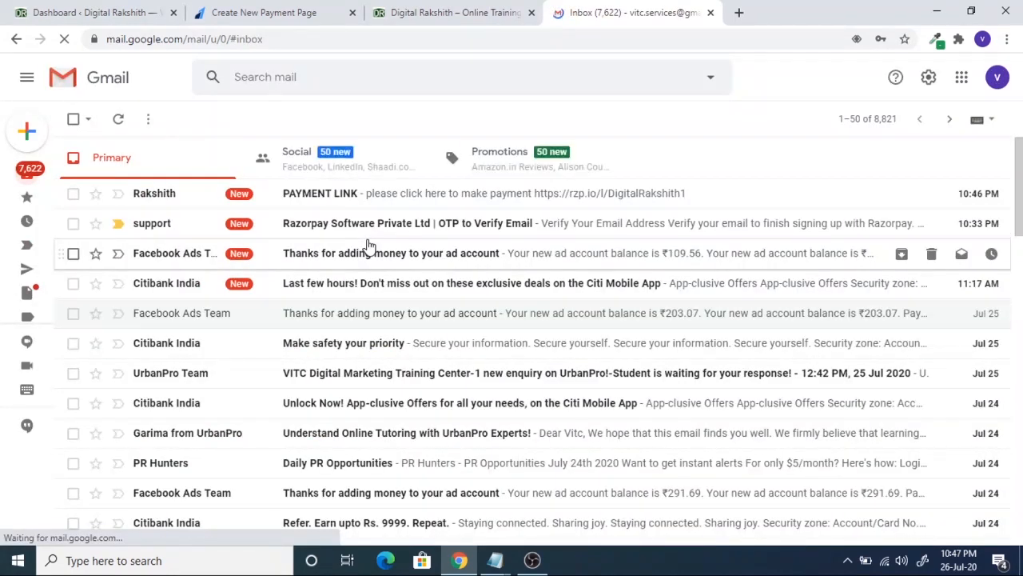
pyautogui.click(319, 195)
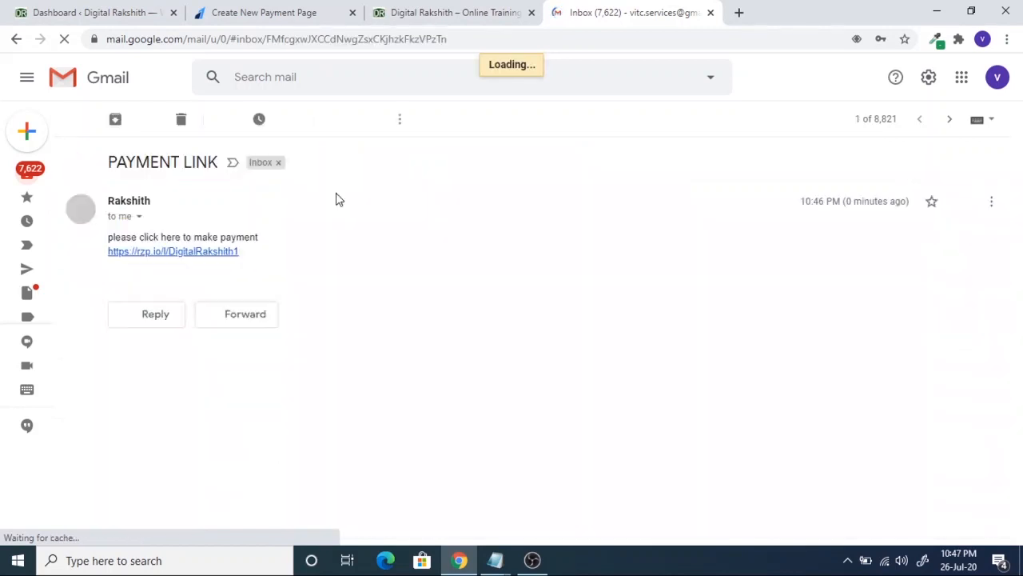
# - Open the payment page from the emailed rzp.io link and fill in the payer's email and phone
pyautogui.click(179, 256)
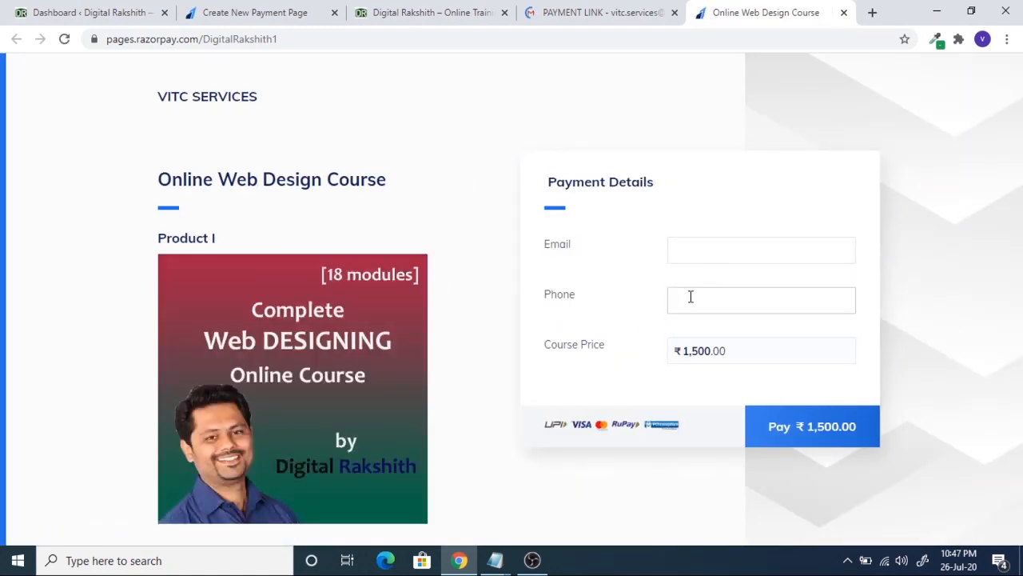
pyautogui.click(709, 258)
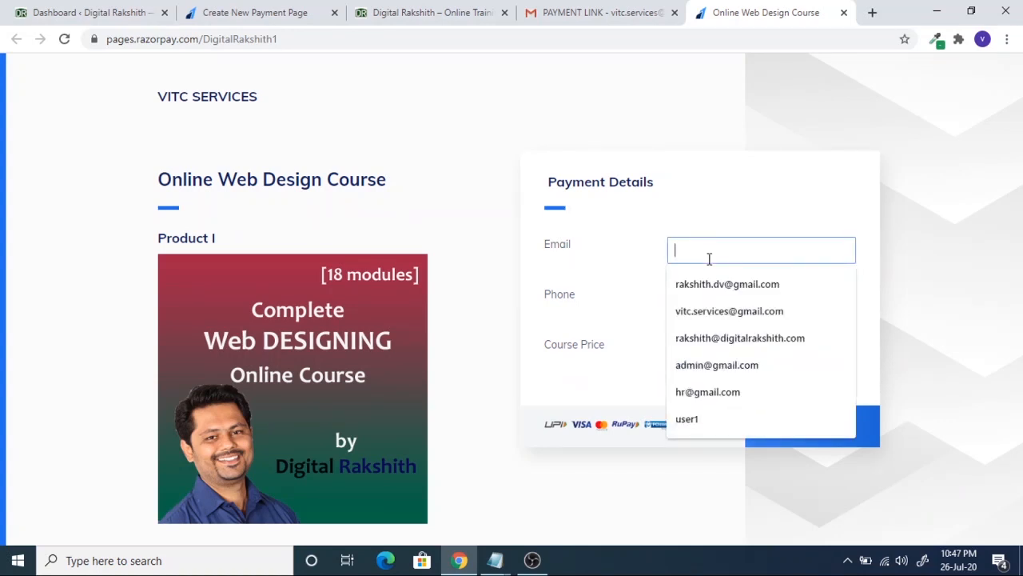
pyautogui.click(708, 337)
pyautogui.click(715, 306)
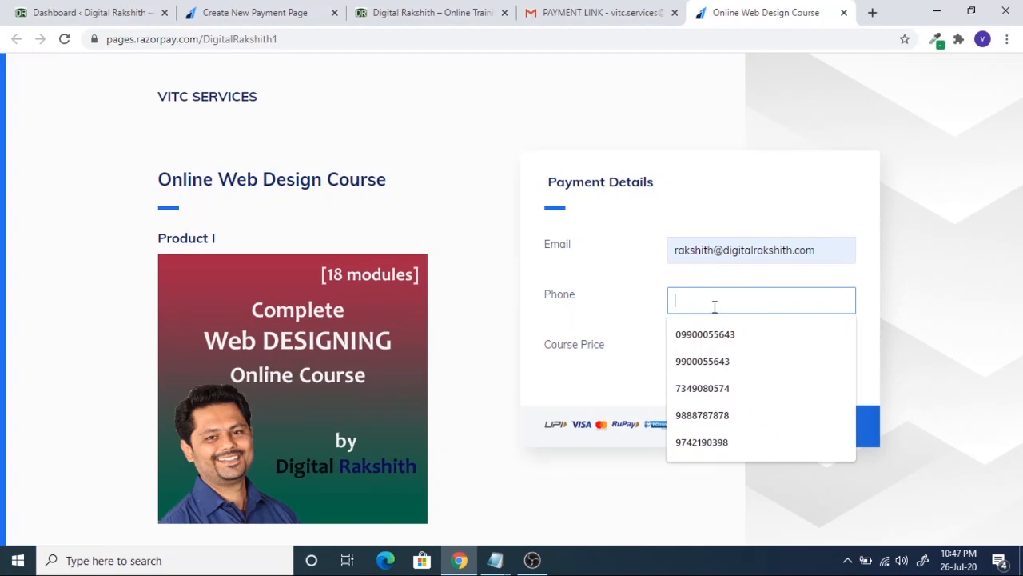
pyautogui.write('4444444444')
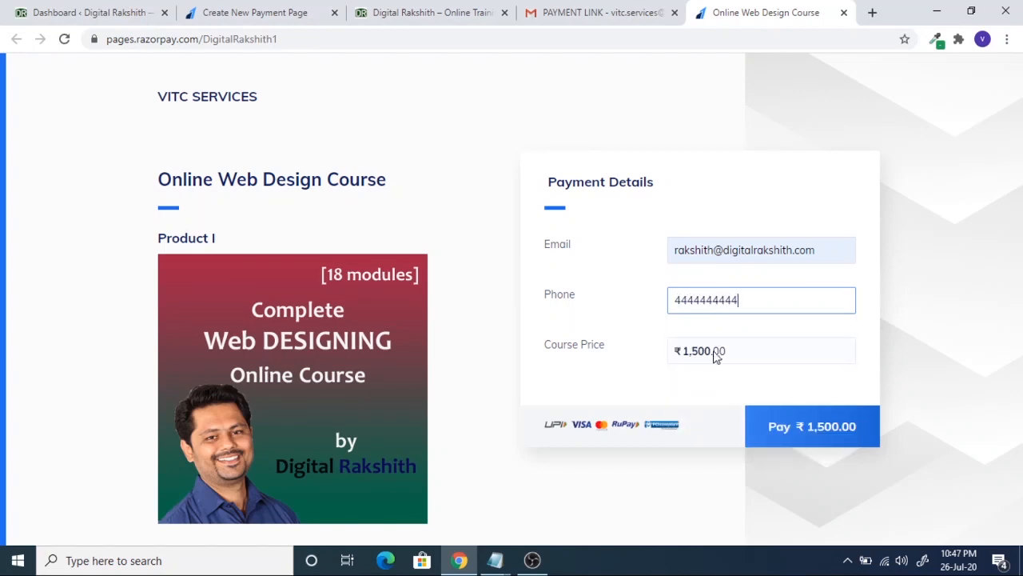
pyautogui.click(704, 354)
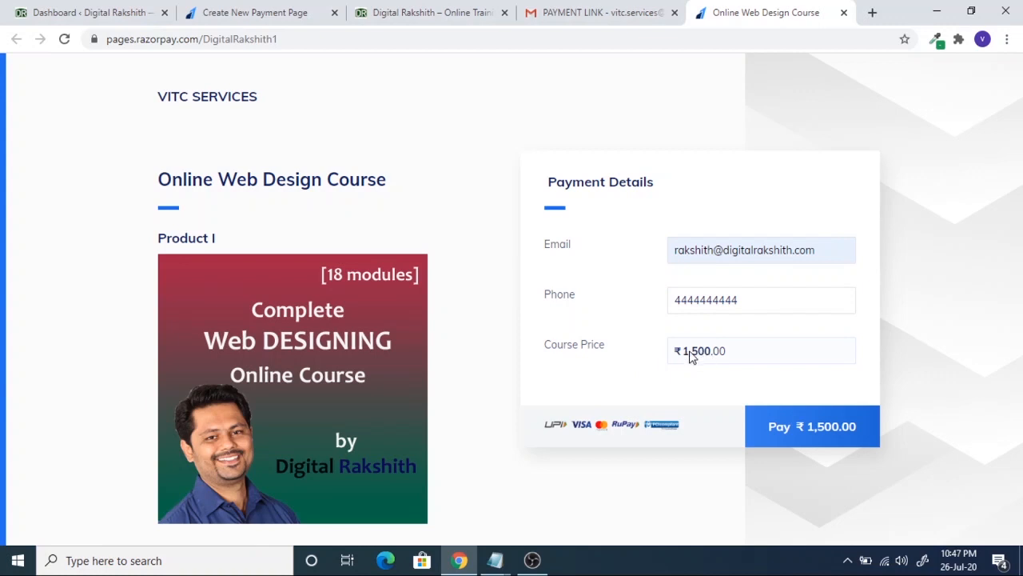
# - Open the ₹1,500 checkout, browse its payment methods, and close it without paying
pyautogui.click(813, 426)
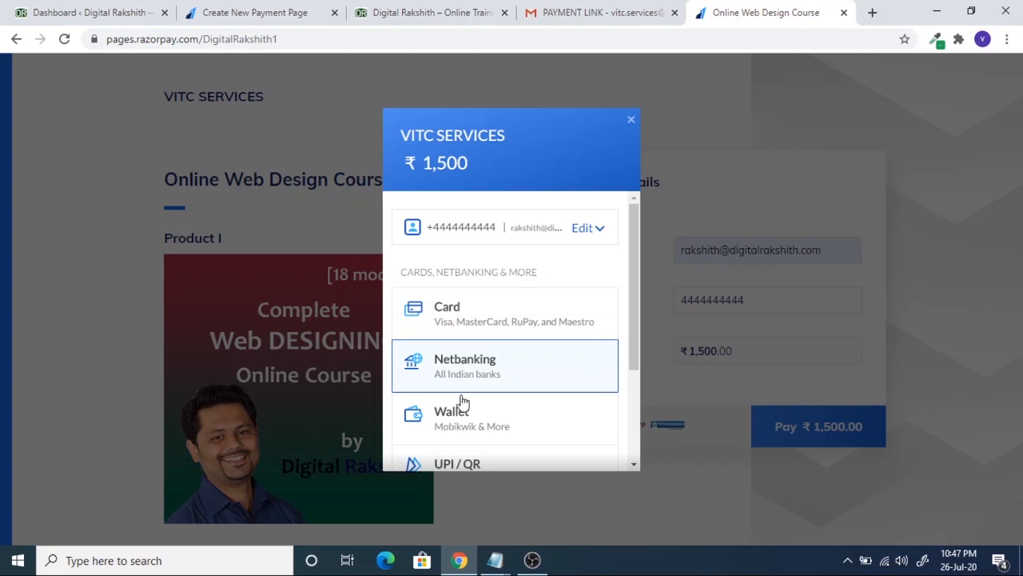
pyautogui.scroll(-1, 460, 425)
pyautogui.scroll(-1, 460, 425)
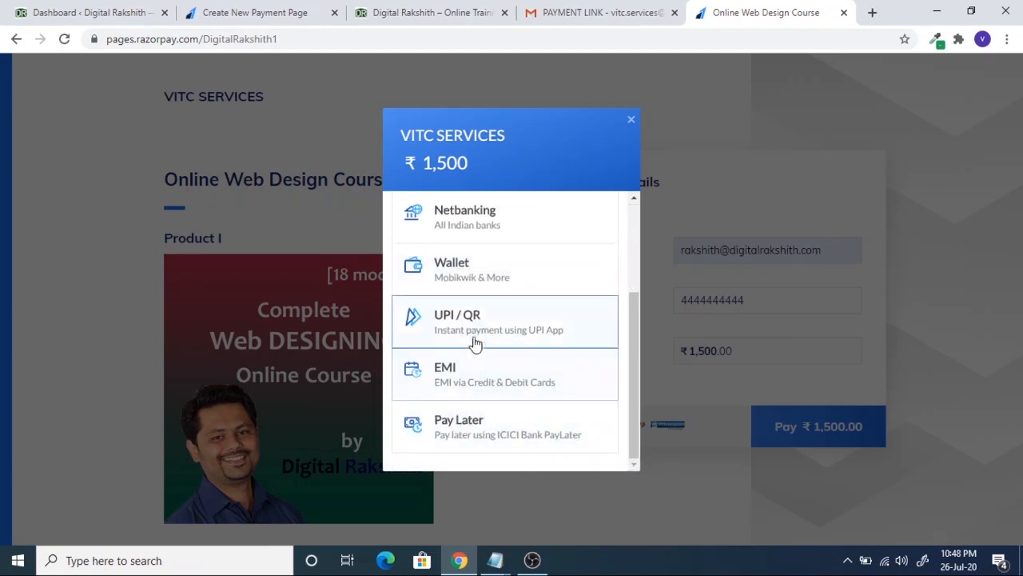
pyautogui.scroll(2, 486, 360)
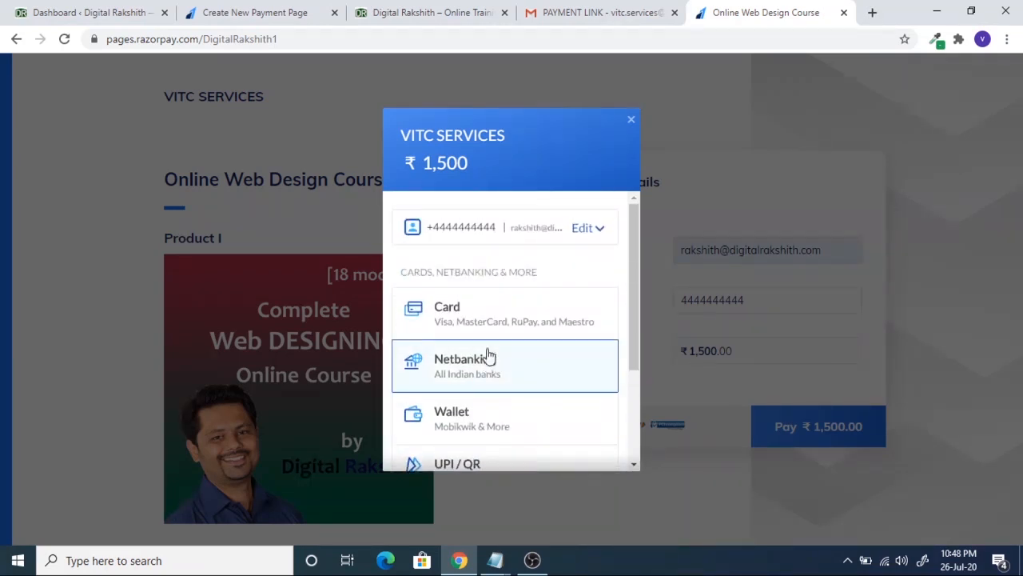
pyautogui.click(632, 120)
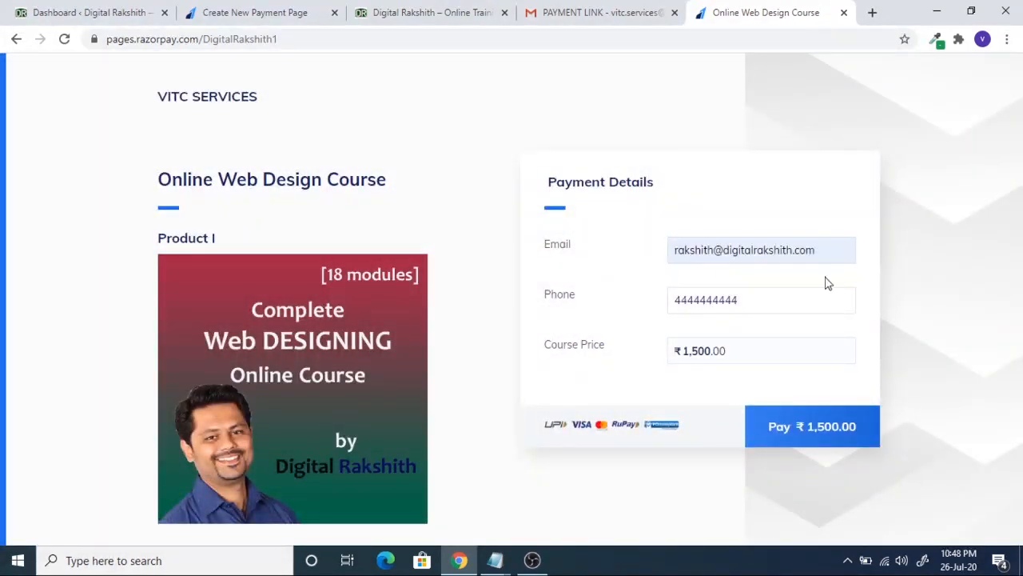
pyautogui.click(495, 561)
# - Review the Pay Now embed code in Notepad, then return to the WordPress Dashboard tab
pyautogui.click(544, 503)
pyautogui.moveTo(338, 420); pyautogui.dragTo(251, 42)
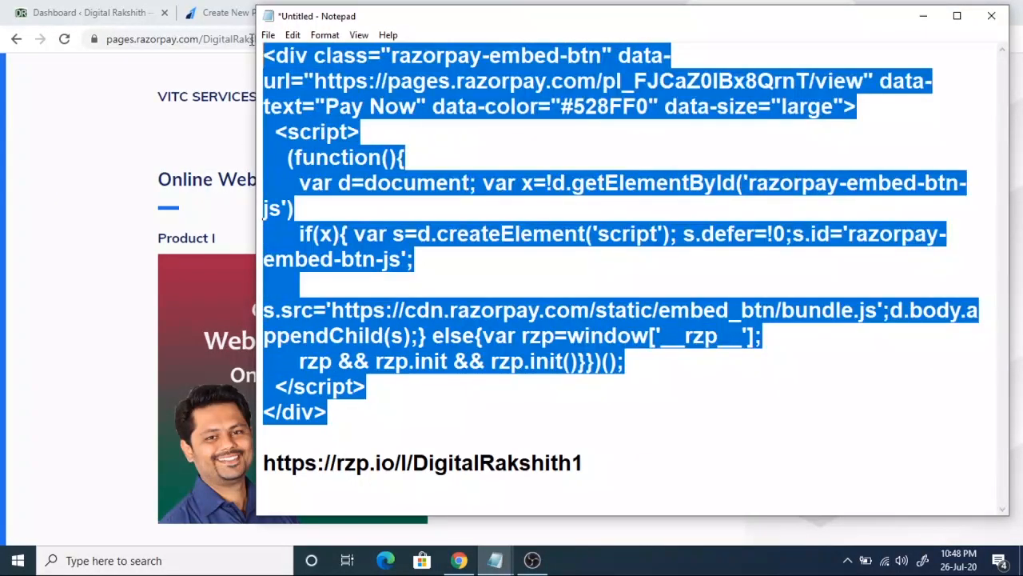
pyautogui.click(396, 135)
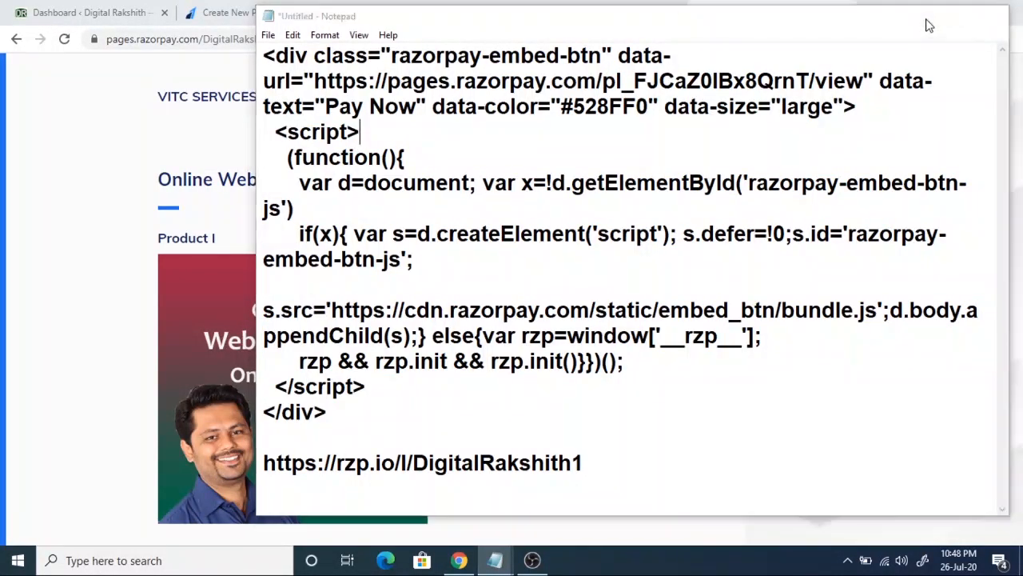
pyautogui.click(924, 17)
pyautogui.click(147, 13)
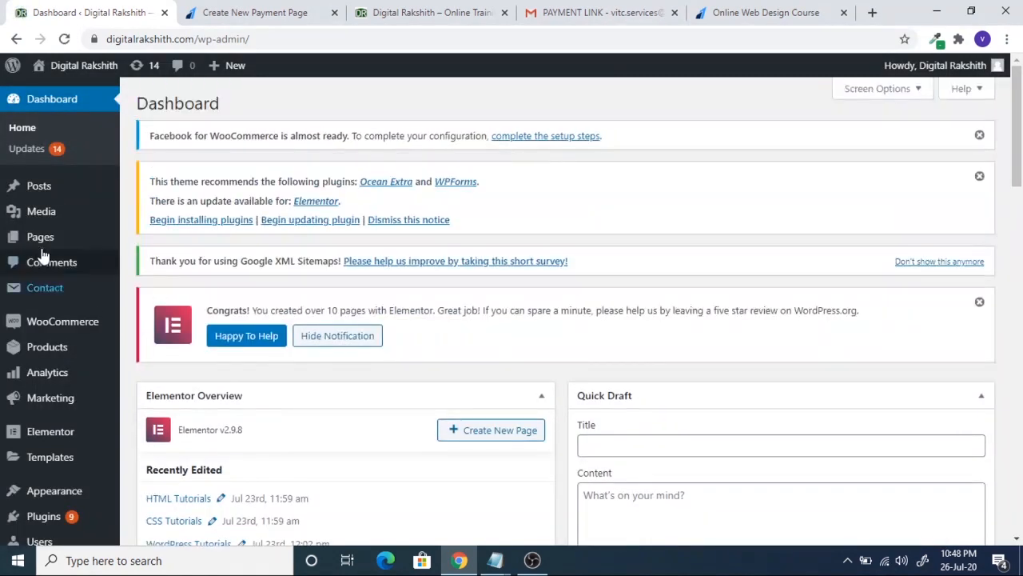
# - From All Pages, launch the Contact me page in Elementor and scroll to its bottom
pyautogui.moveTo(104, 238)
pyautogui.click(148, 238)
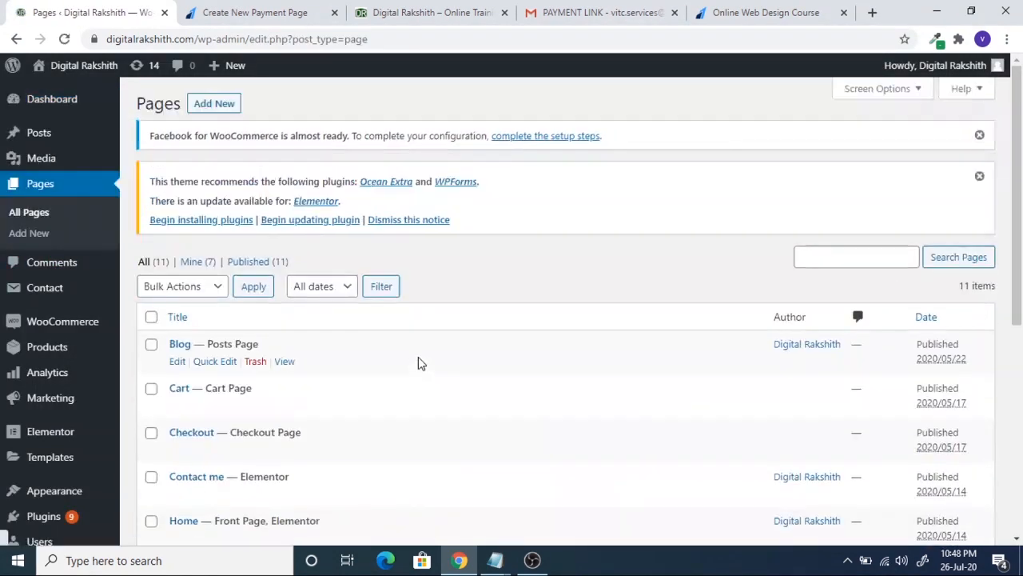
pyautogui.scroll(-5, 416, 360)
pyautogui.scroll(-2, 414, 360)
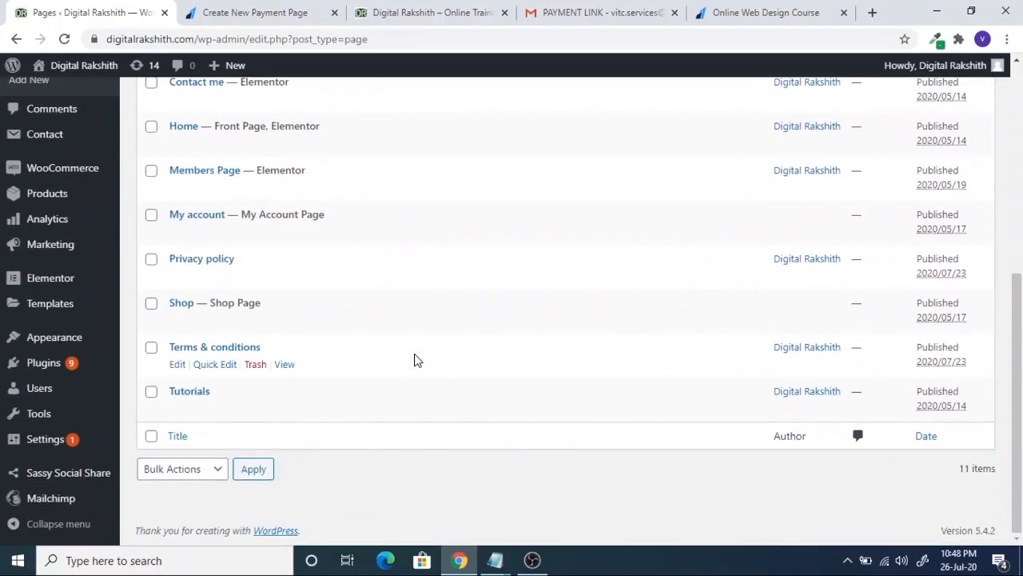
pyautogui.scroll(3, 408, 354)
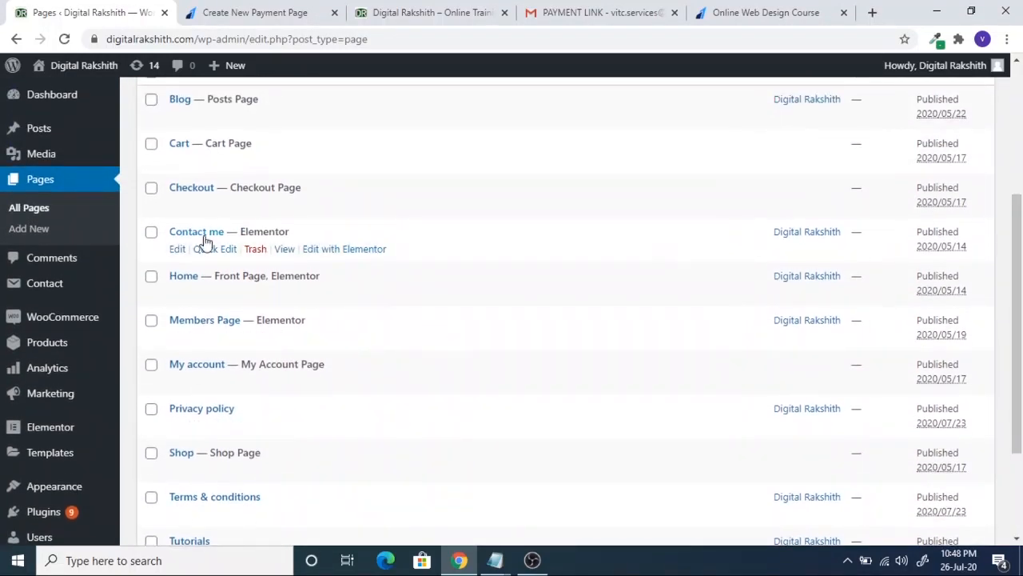
pyautogui.click(348, 250)
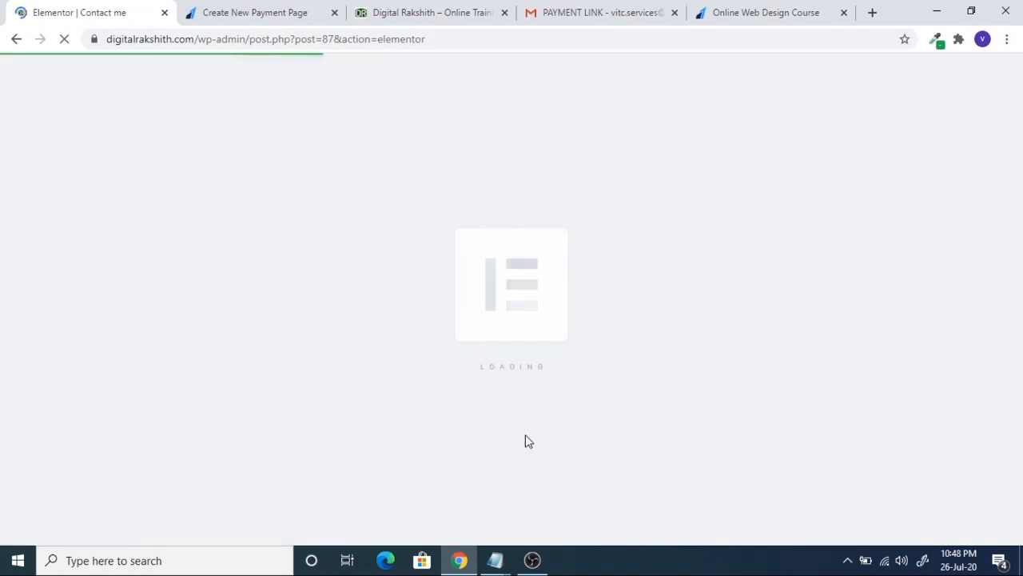
pyautogui.moveTo(501, 566)
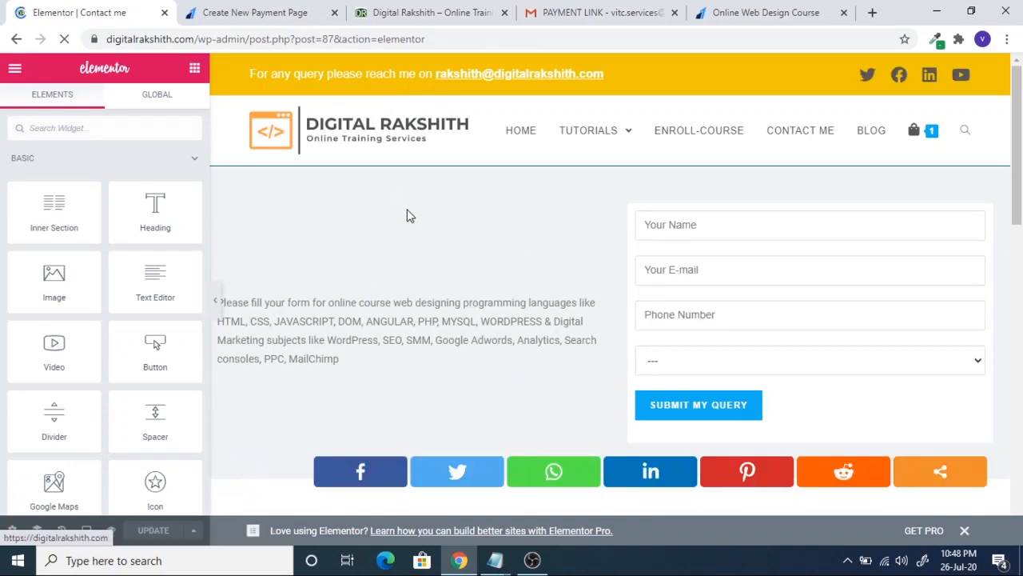
pyautogui.scroll(-2, 485, 316)
pyautogui.scroll(-6, 485, 336)
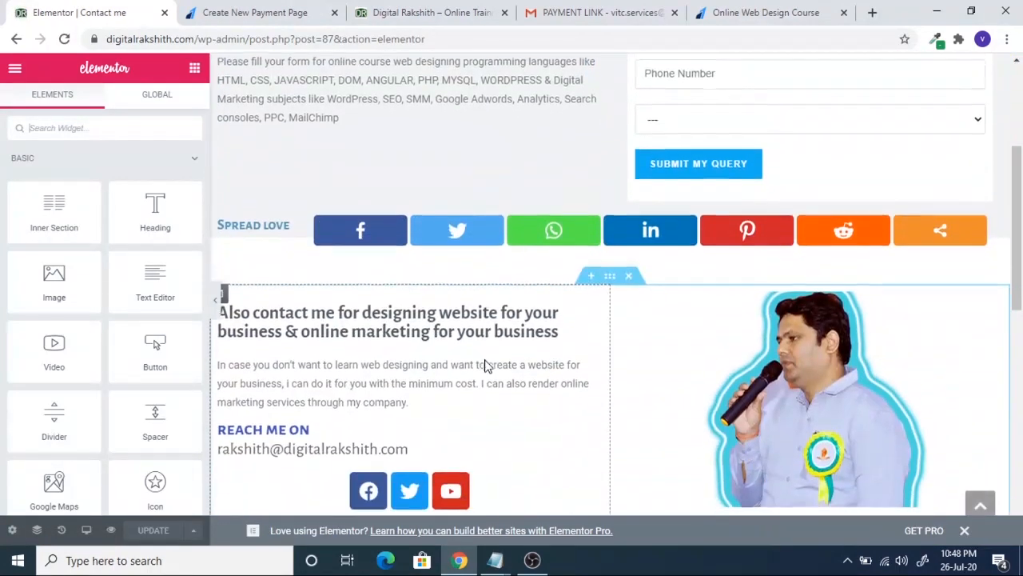
# - Add a two-column section and insert the Web Designing course image from the Media Library into its left column
pyautogui.click(592, 248)
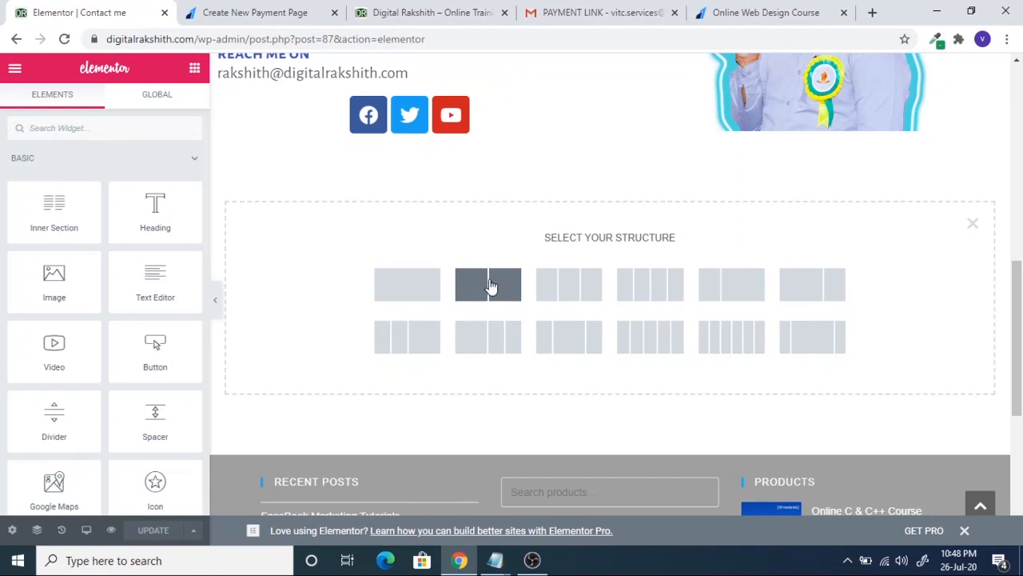
pyautogui.click(513, 291)
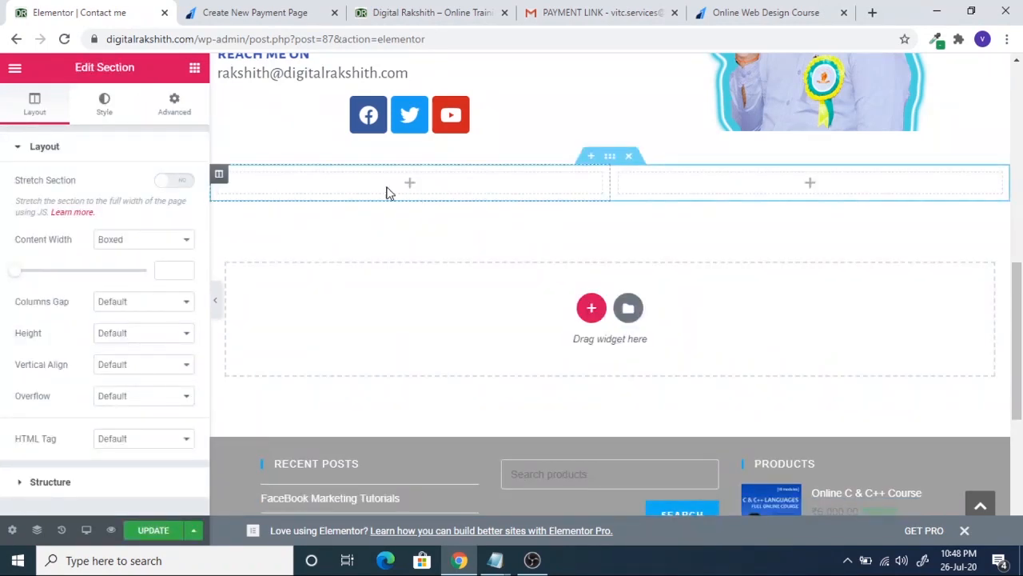
pyautogui.click(198, 71)
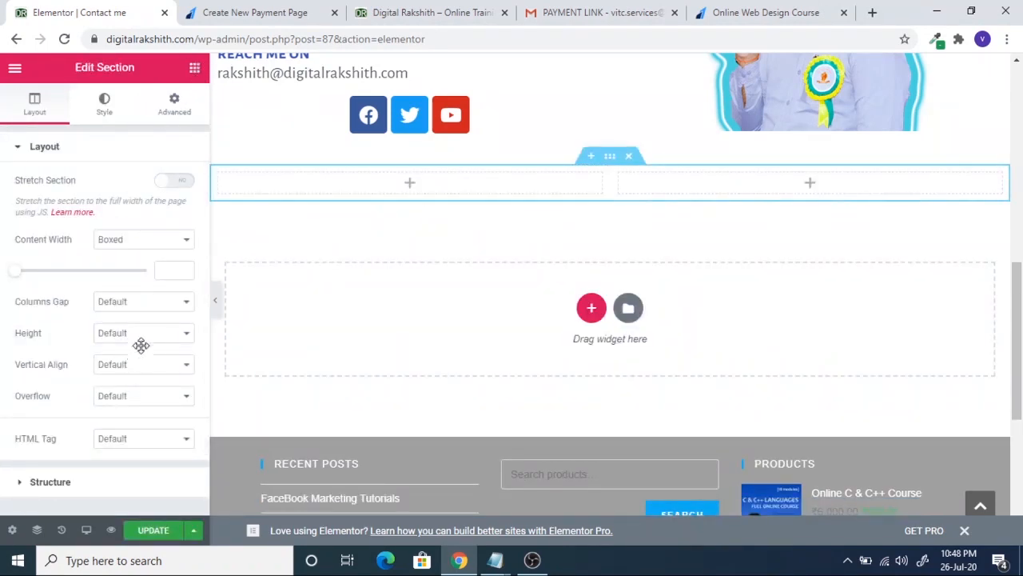
pyautogui.moveTo(60, 276); pyautogui.dragTo(410, 206)
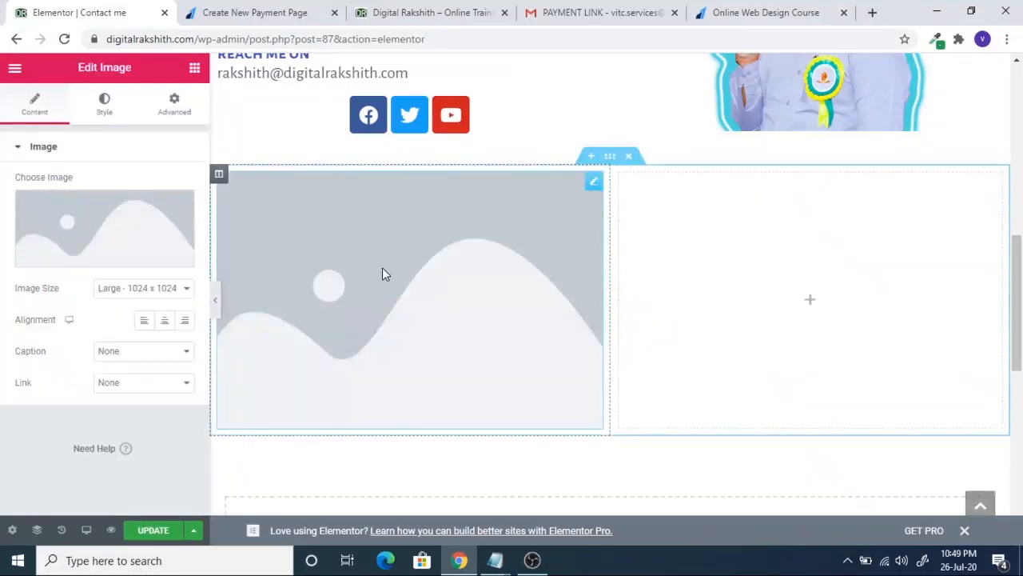
pyautogui.click(103, 238)
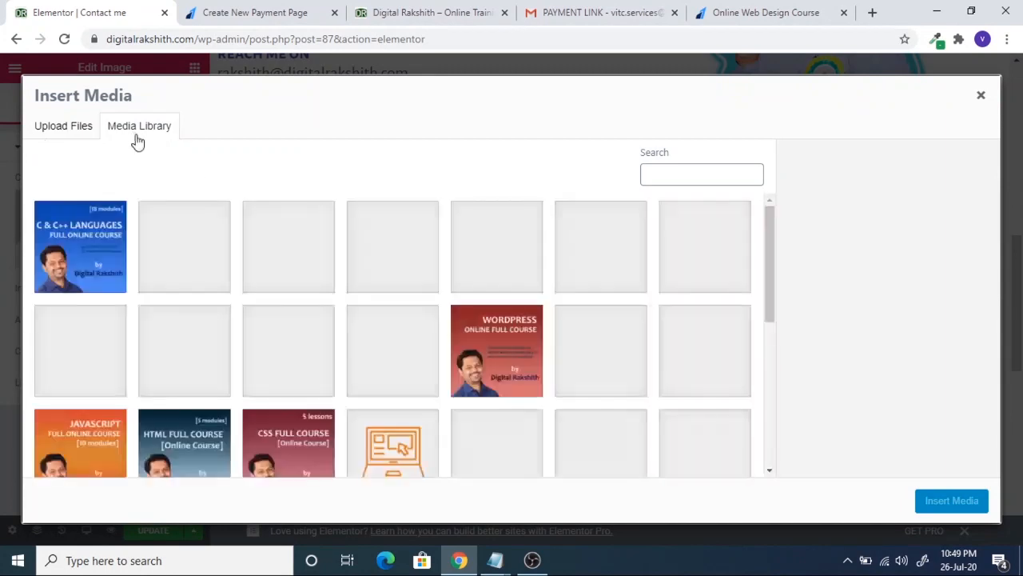
pyautogui.click(408, 364)
pyautogui.click(953, 500)
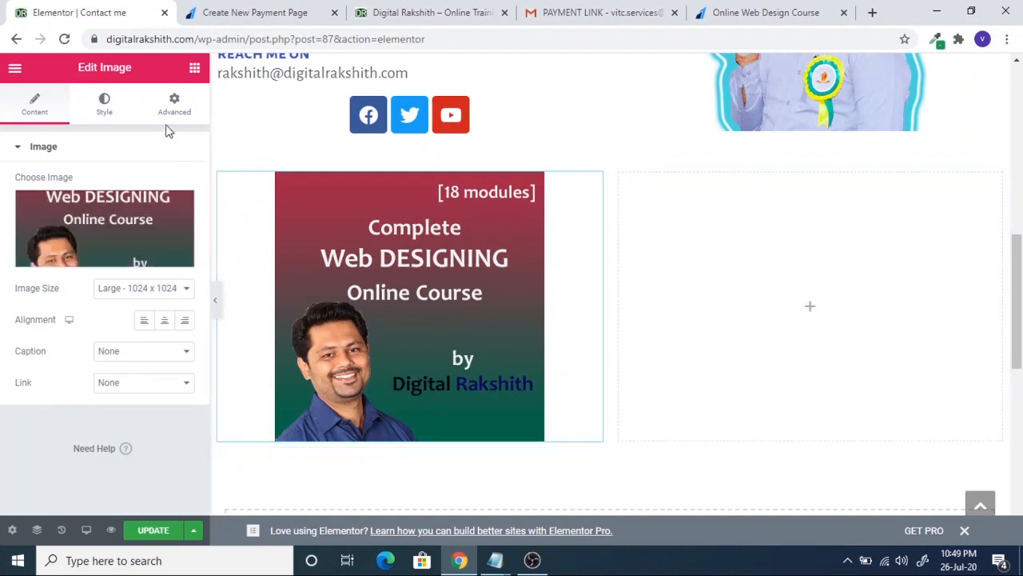
# - Place an HTML widget directly below the course image
pyautogui.click(194, 68)
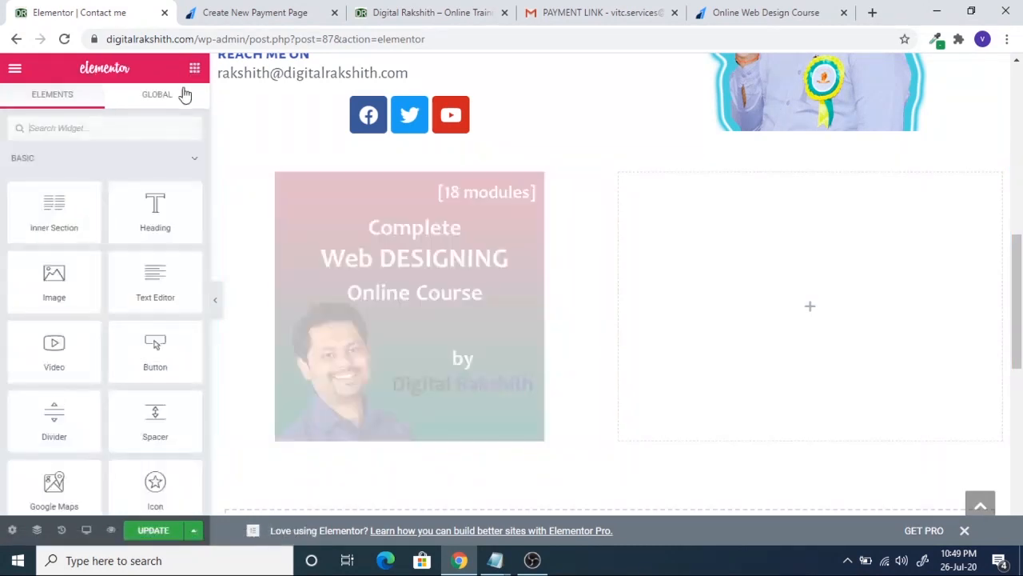
pyautogui.scroll(-1, 151, 409)
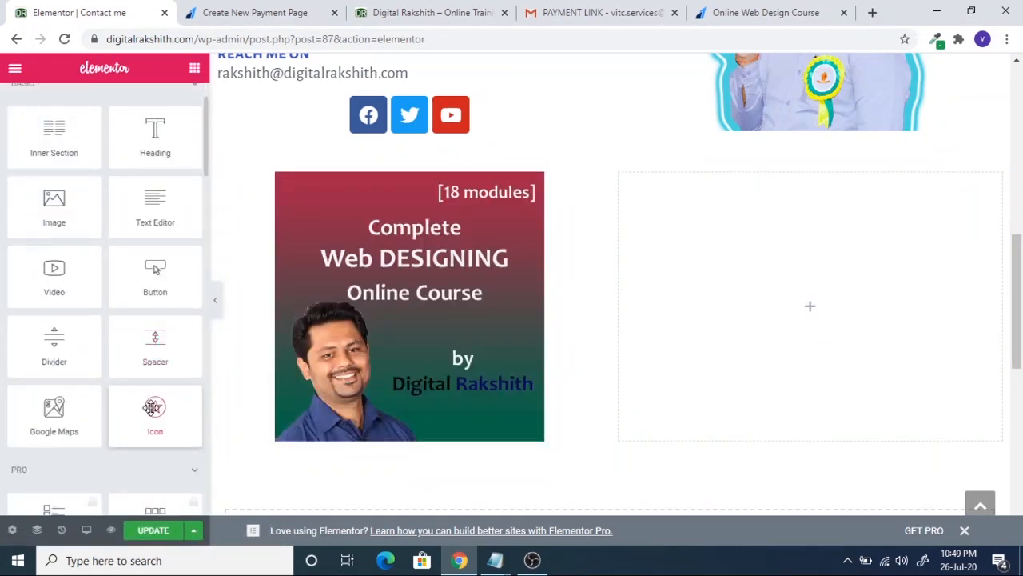
pyautogui.scroll(-2, 152, 408)
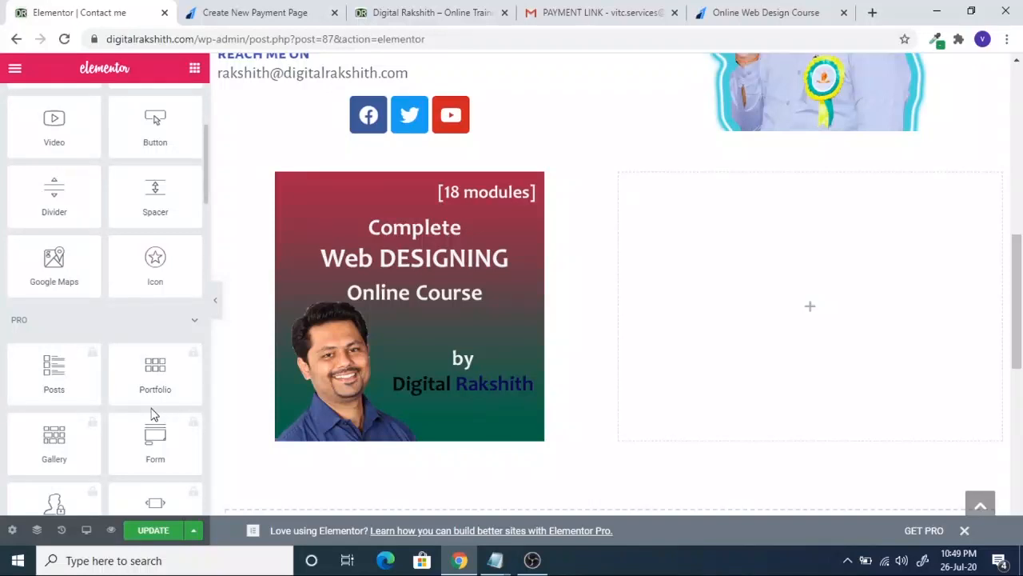
pyautogui.click(194, 322)
pyautogui.scroll(-4, 128, 419)
pyautogui.scroll(-4, 134, 428)
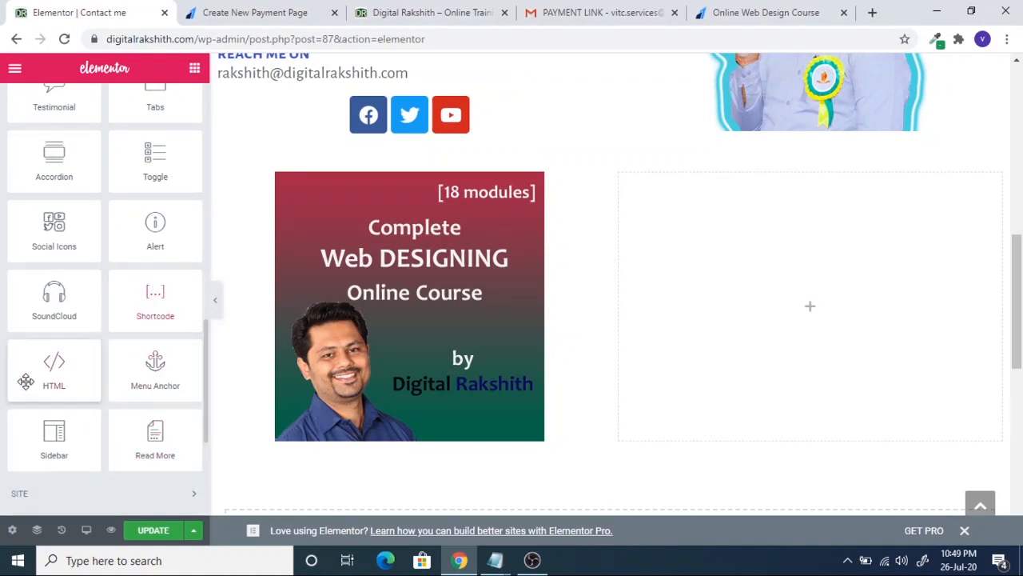
pyautogui.moveTo(62, 367); pyautogui.dragTo(444, 445)
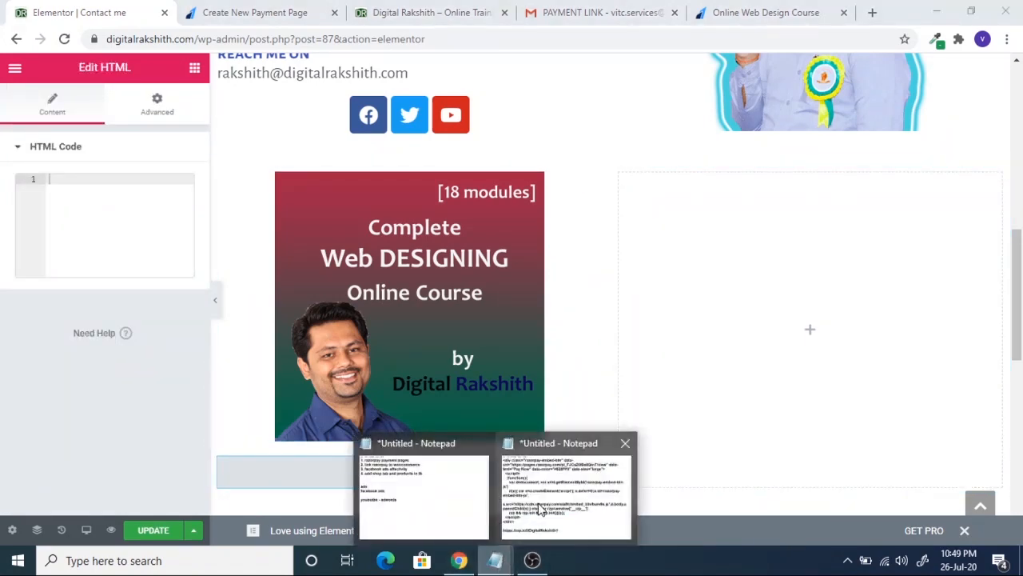
# - Copy the Razorpay embed code from Notepad and paste it into the widget's HTML Code field
pyautogui.click(566, 492)
pyautogui.moveTo(335, 413); pyautogui.dragTo(250, 51)
pyautogui.hotkey('ctrl', 'c')
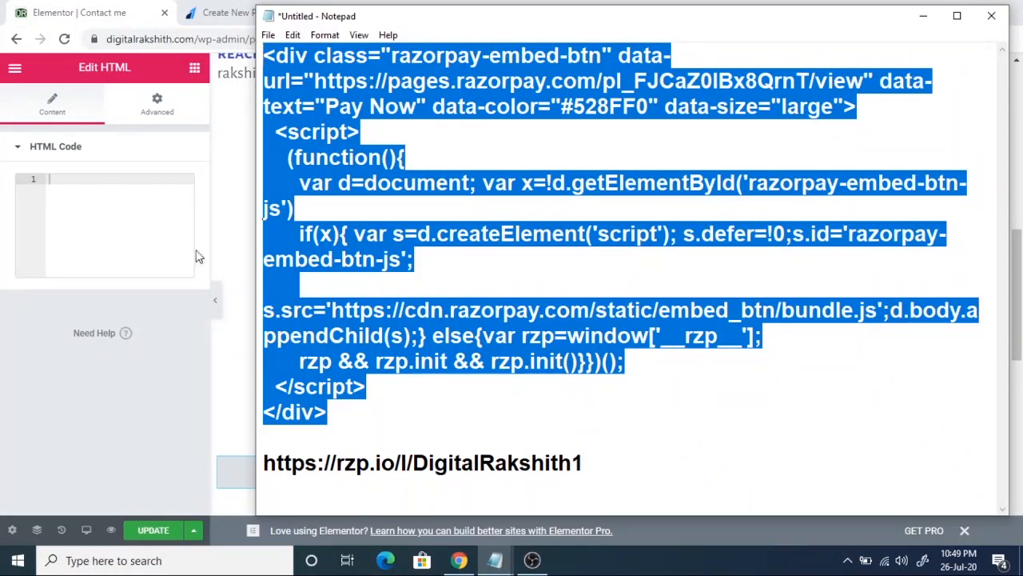
pyautogui.click(62, 180)
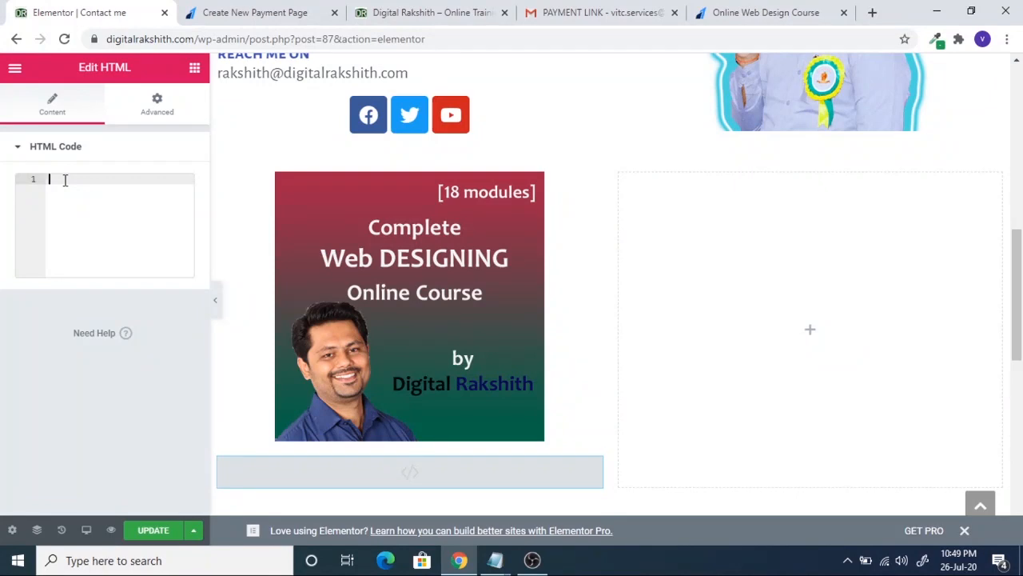
pyautogui.hotkey('ctrl', 'v')
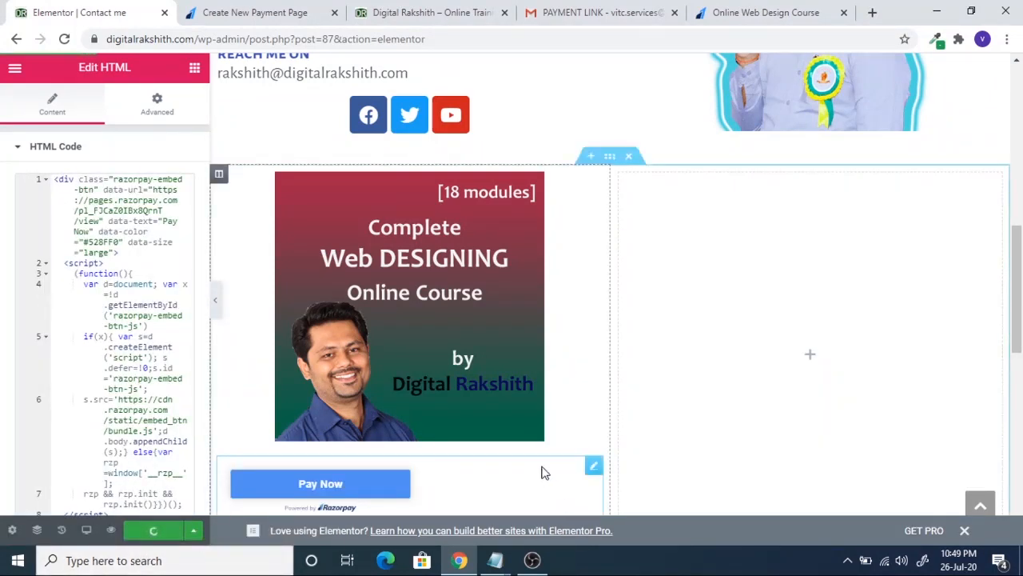
pyautogui.scroll(-2, 543, 472)
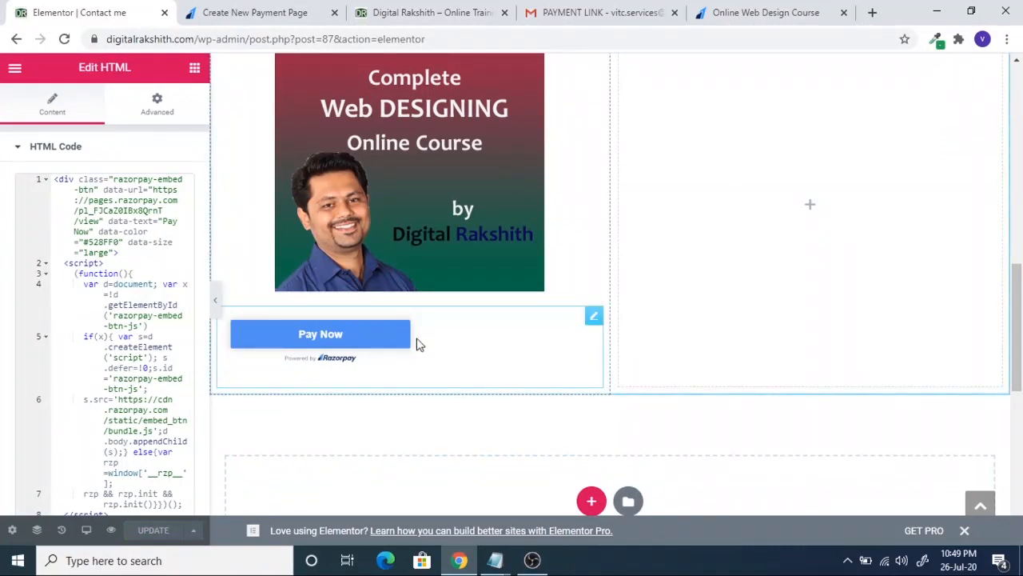
# - Bring up the HTML widget's Advanced margin and padding settings
pyautogui.click(53, 105)
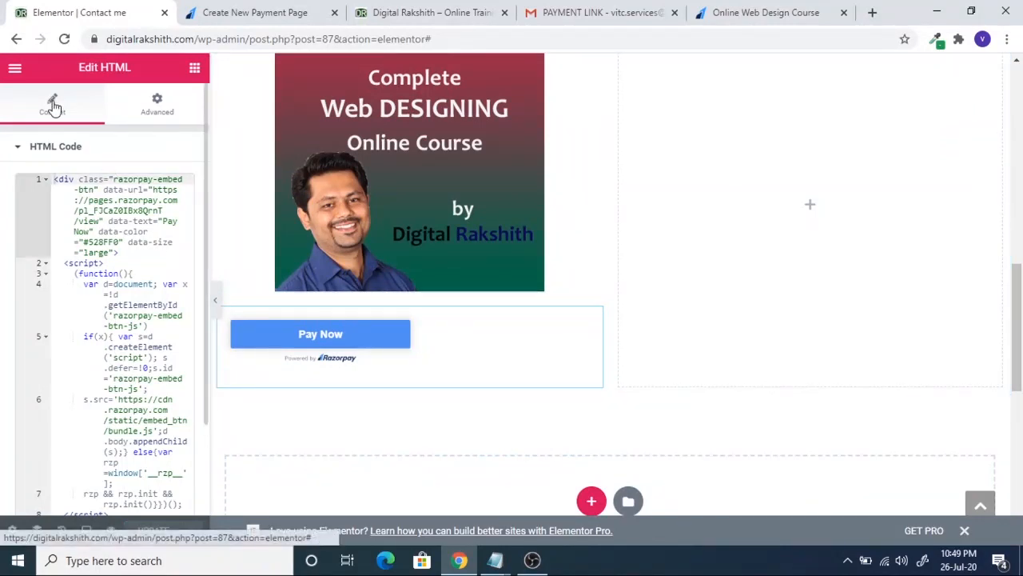
pyautogui.click(171, 107)
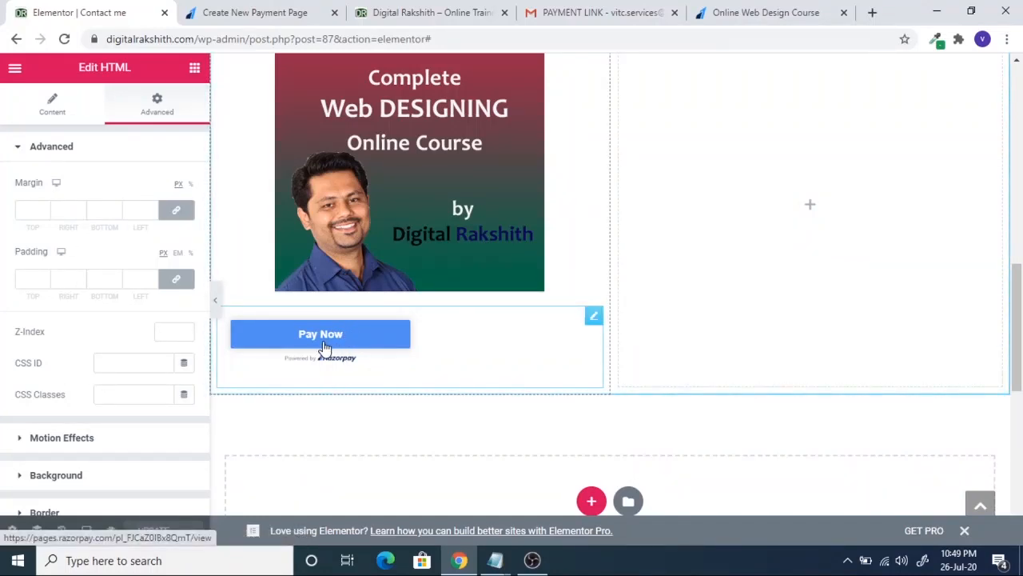
pyautogui.click(50, 106)
pyautogui.click(18, 148)
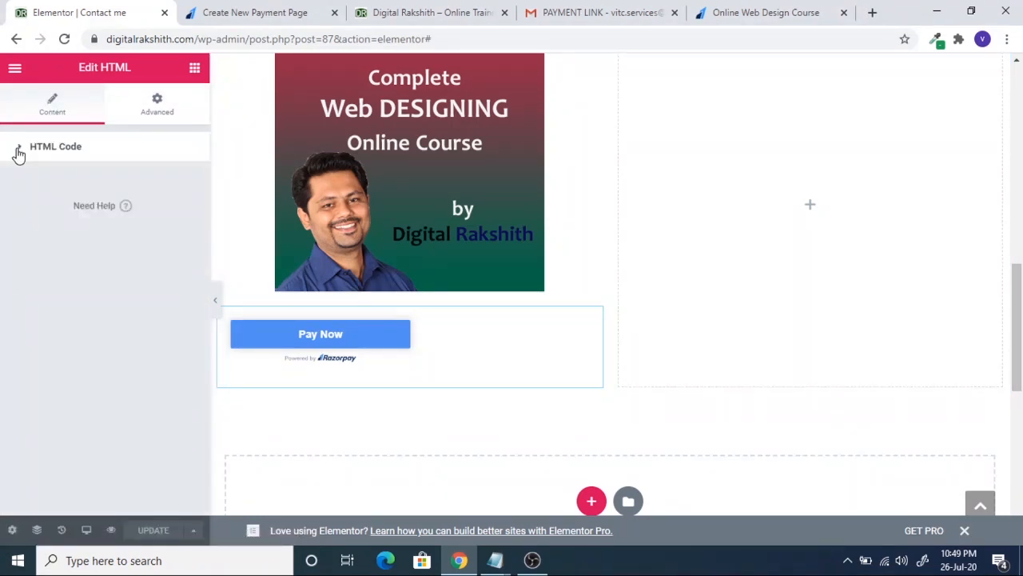
pyautogui.click(17, 150)
pyautogui.click(160, 108)
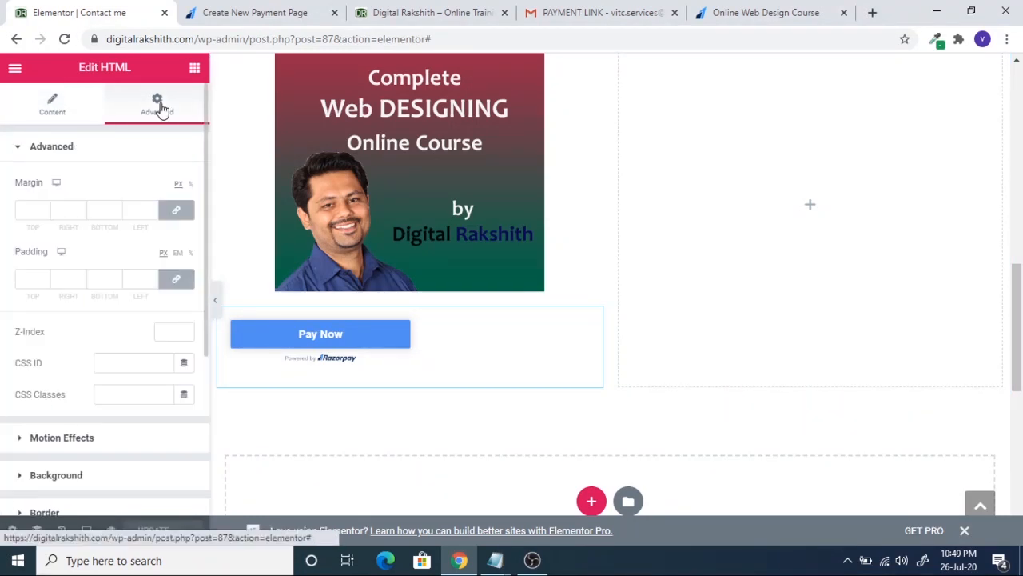
pyautogui.scroll(-3, 143, 344)
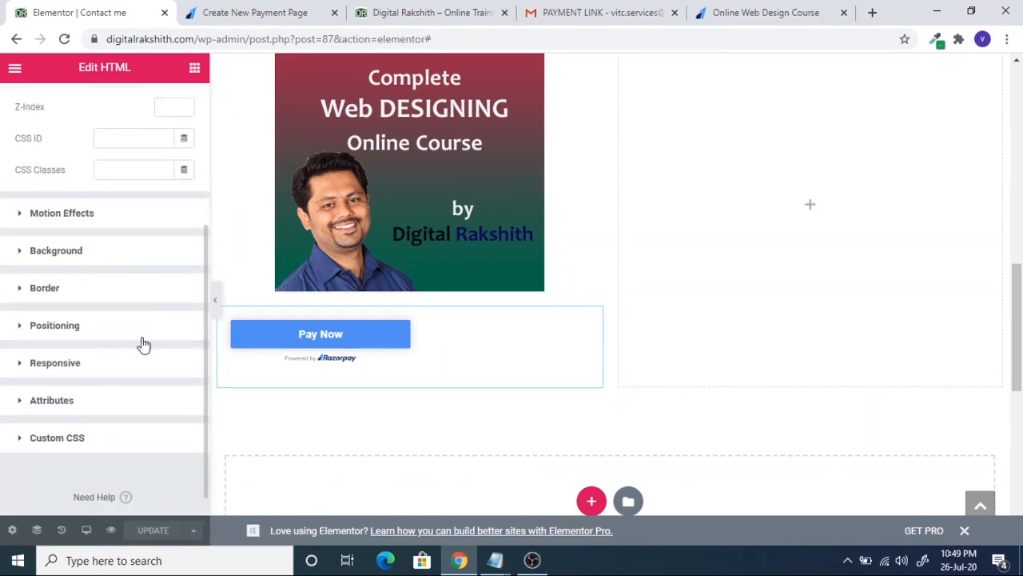
pyautogui.scroll(3, 142, 344)
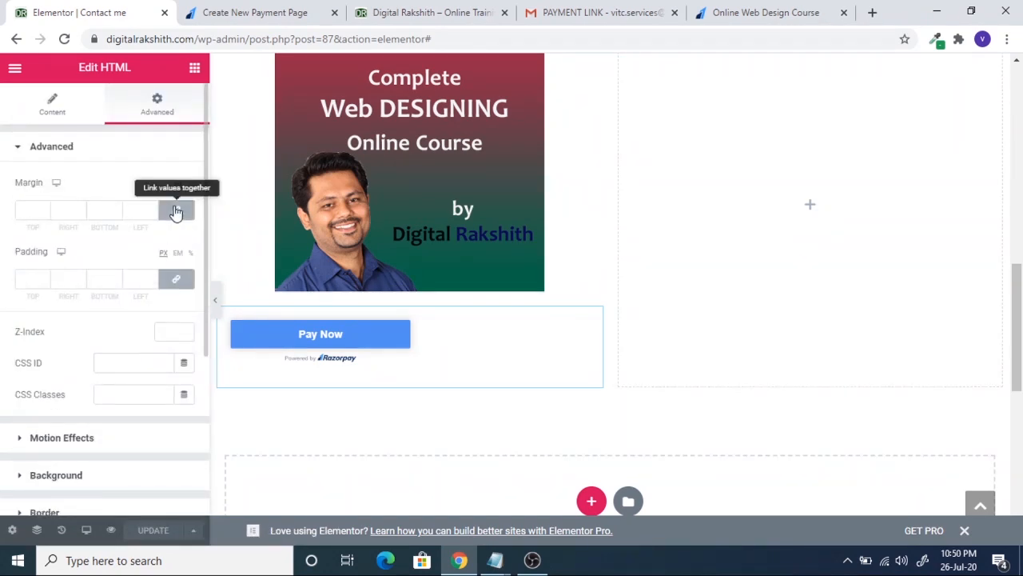
# - Unlink the margin, set Top to 1 and Left to 107, and update the page
pyautogui.click(175, 211)
pyautogui.click(45, 207)
pyautogui.click(45, 207)
pyautogui.click(45, 213)
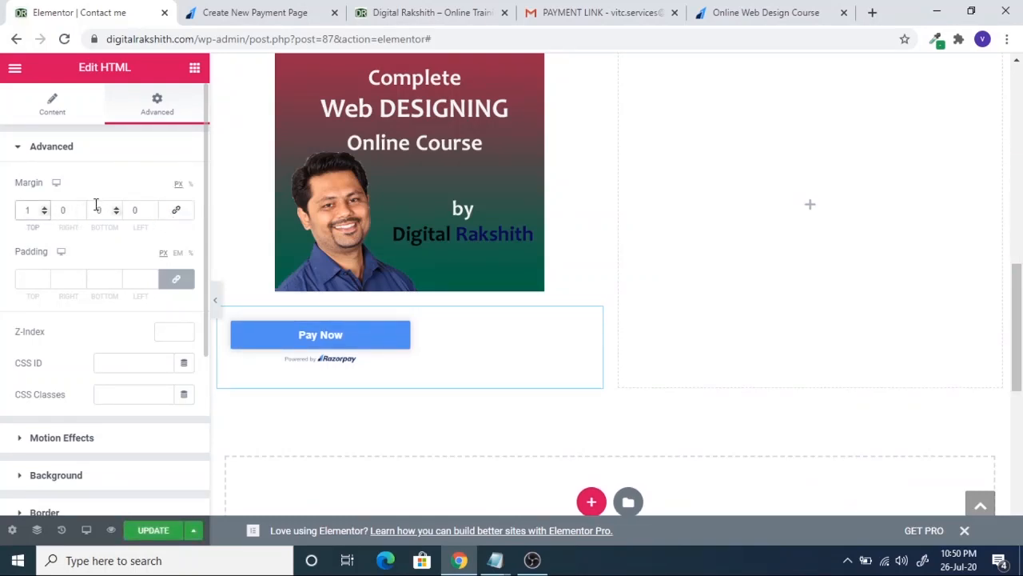
pyautogui.click(154, 207)
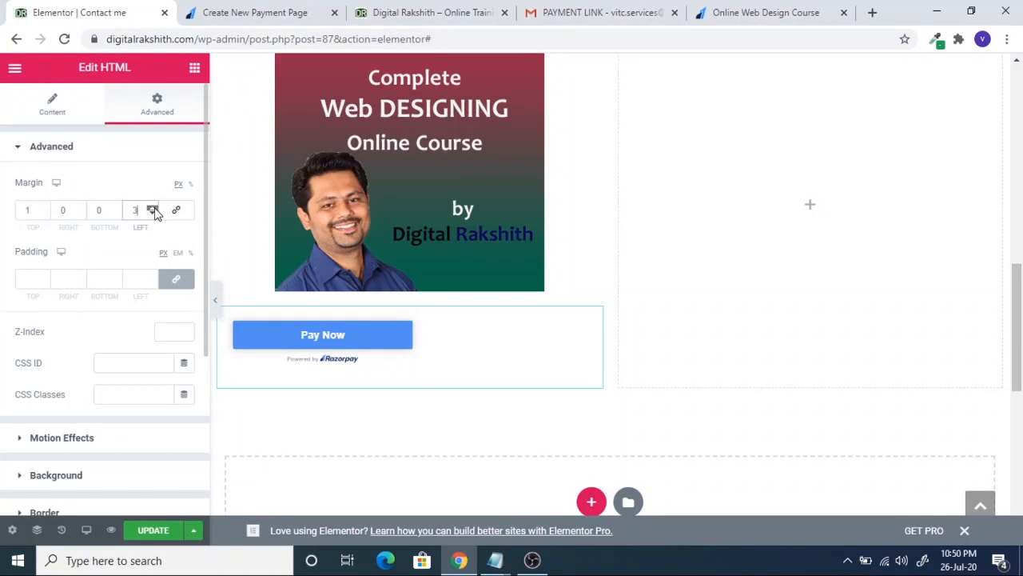
pyautogui.moveTo(155, 209); pyautogui.dragTo(154, 210)
pyautogui.scroll(2, 608, 366)
pyautogui.scroll(-2, 608, 365)
pyautogui.click(154, 530)
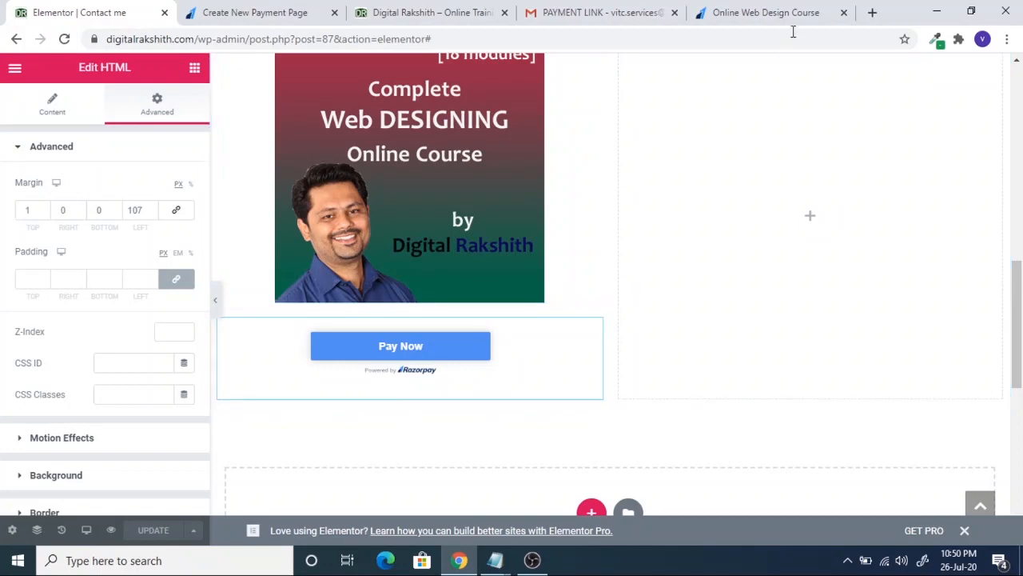
# - Load digitalrakshith.com in a new tab, go to CONTACT ME, and click Pay Now under the course image
pyautogui.click(873, 13)
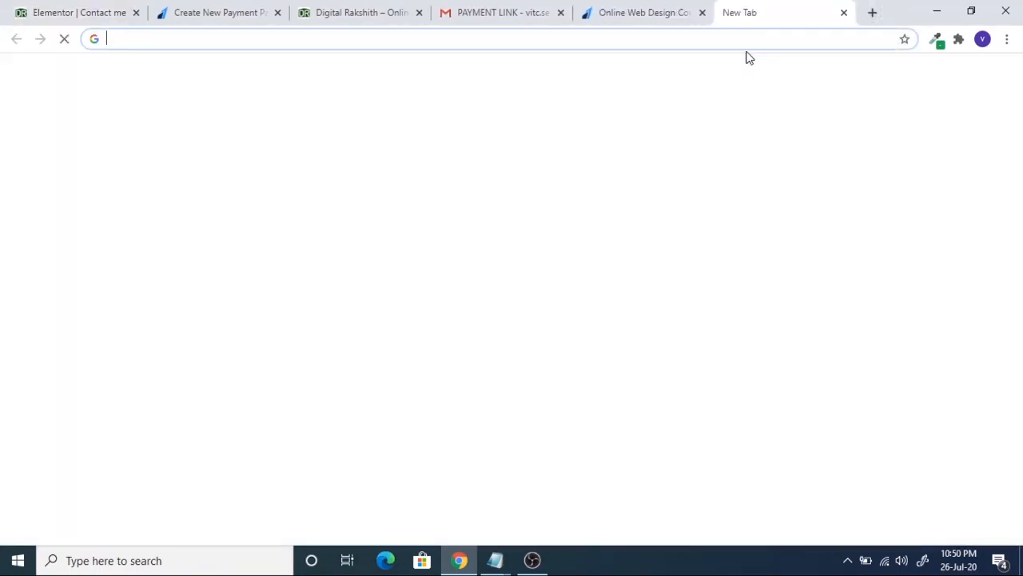
pyautogui.write('digitalrakshith.com')
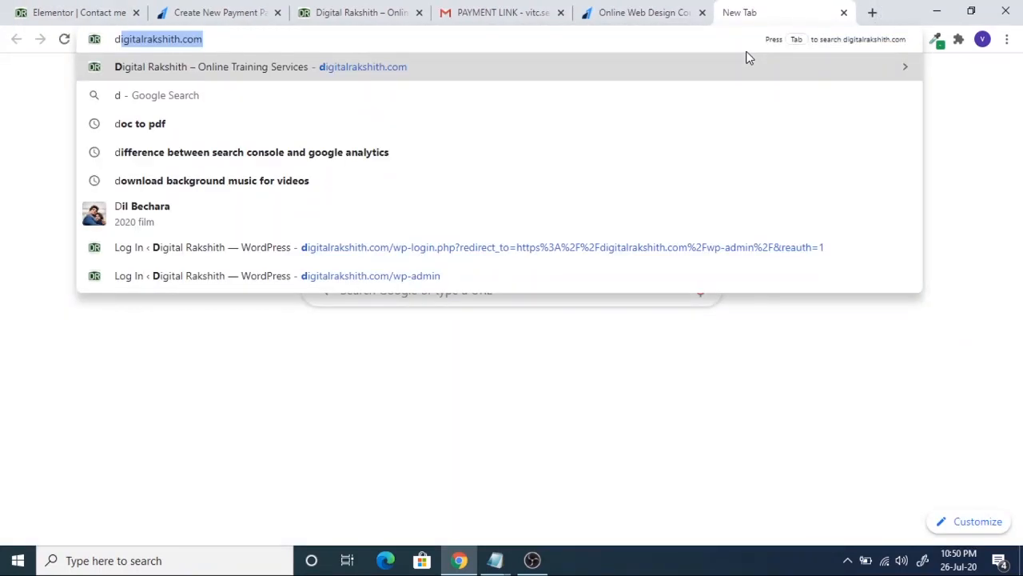
pyautogui.press('Return')
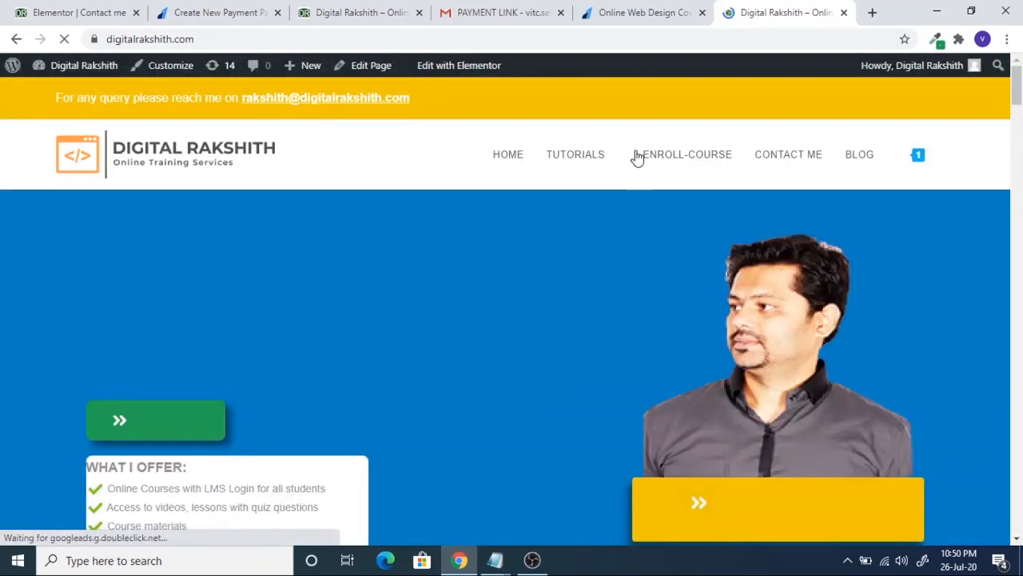
pyautogui.click(788, 166)
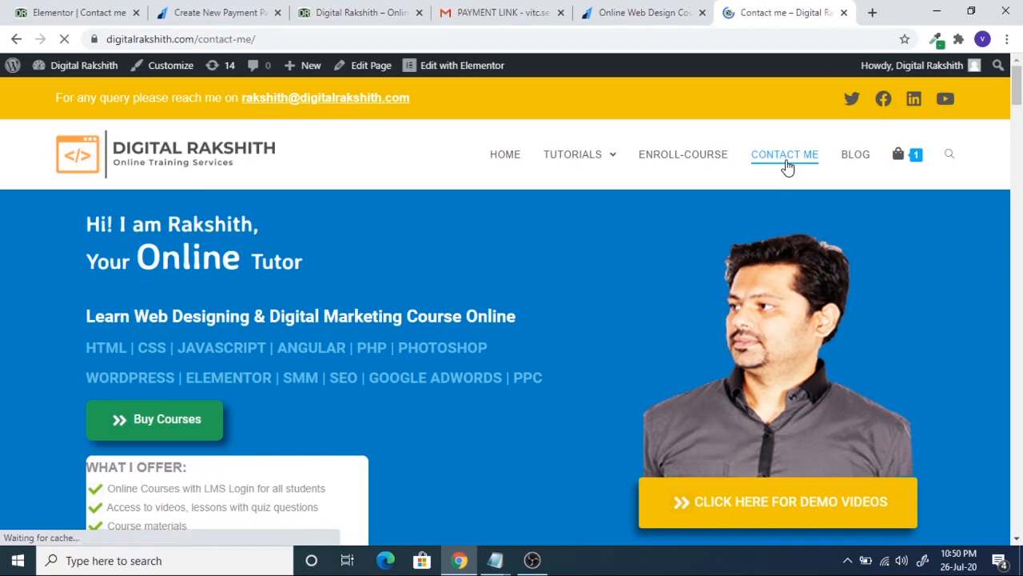
pyautogui.scroll(-8, 754, 352)
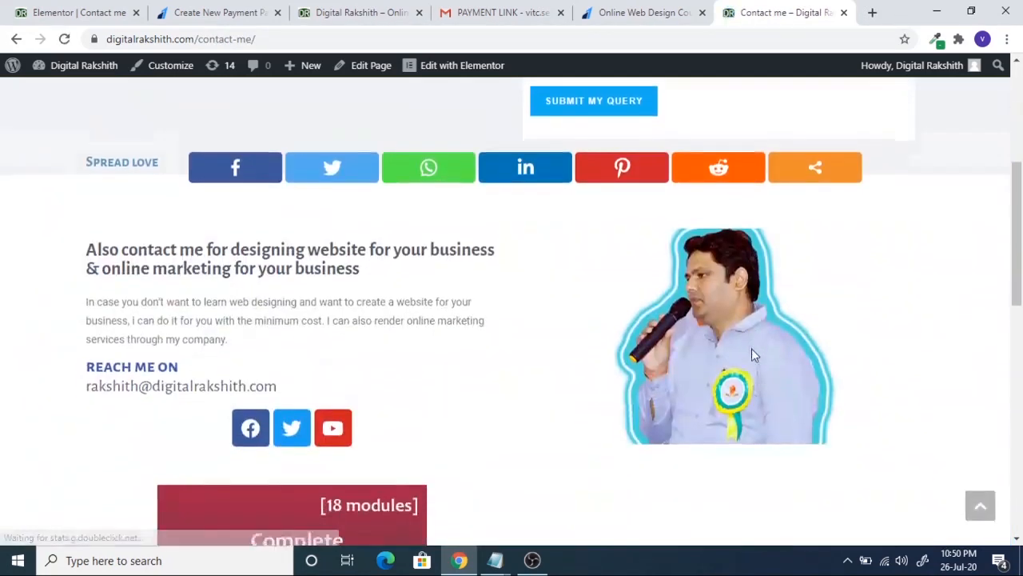
pyautogui.scroll(-1, 299, 217)
pyautogui.scroll(2, 256, 319)
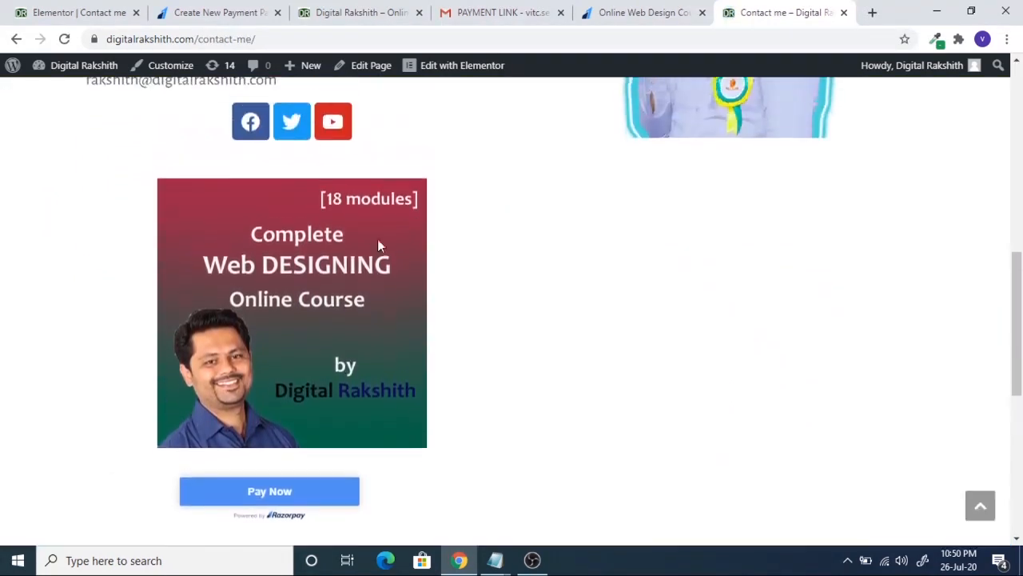
pyautogui.scroll(-1, 296, 423)
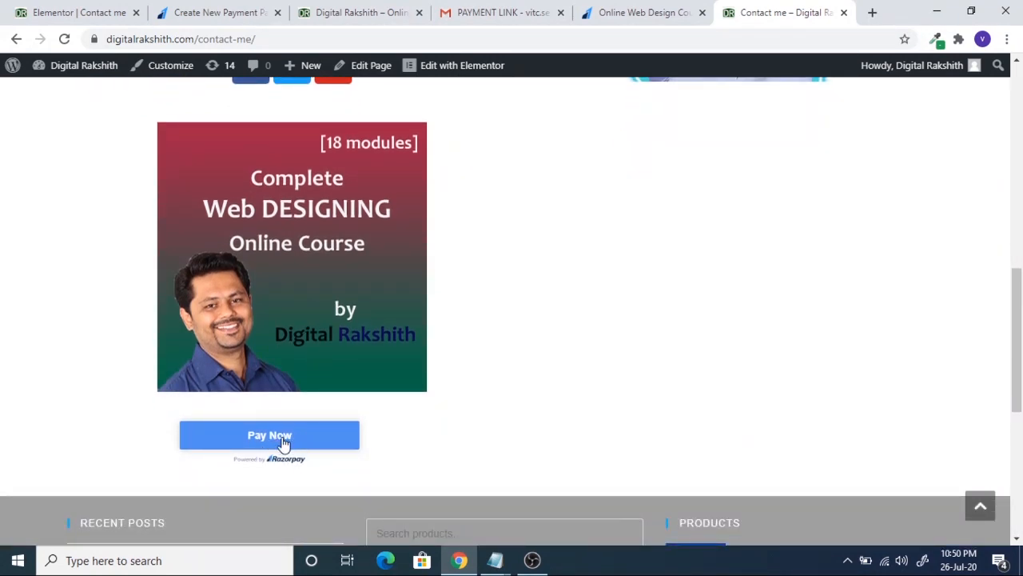
pyautogui.click(294, 443)
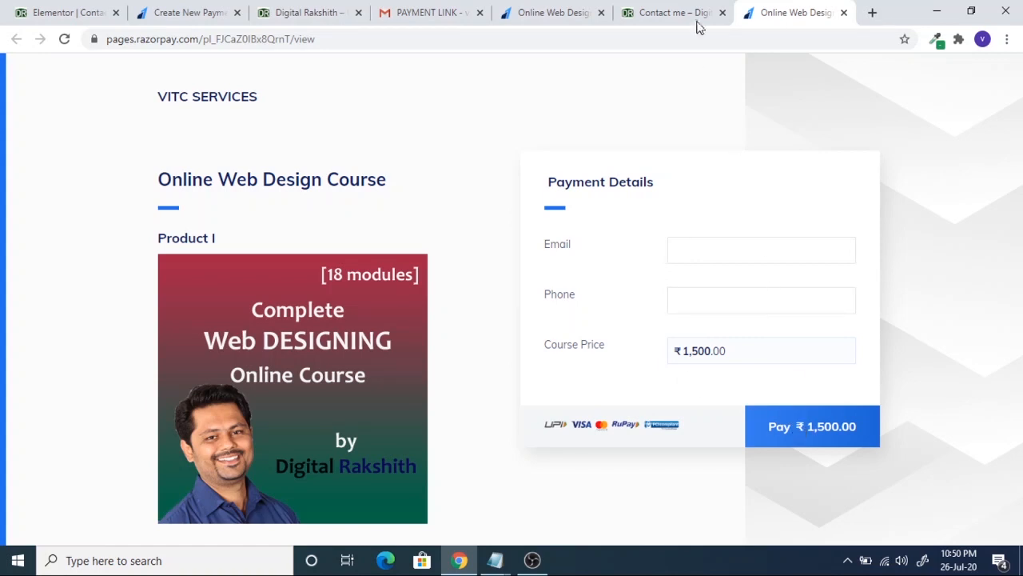
# - From the enroll-course shop, add 1. Web Designing Course to the cart and review the cart
pyautogui.click(672, 13)
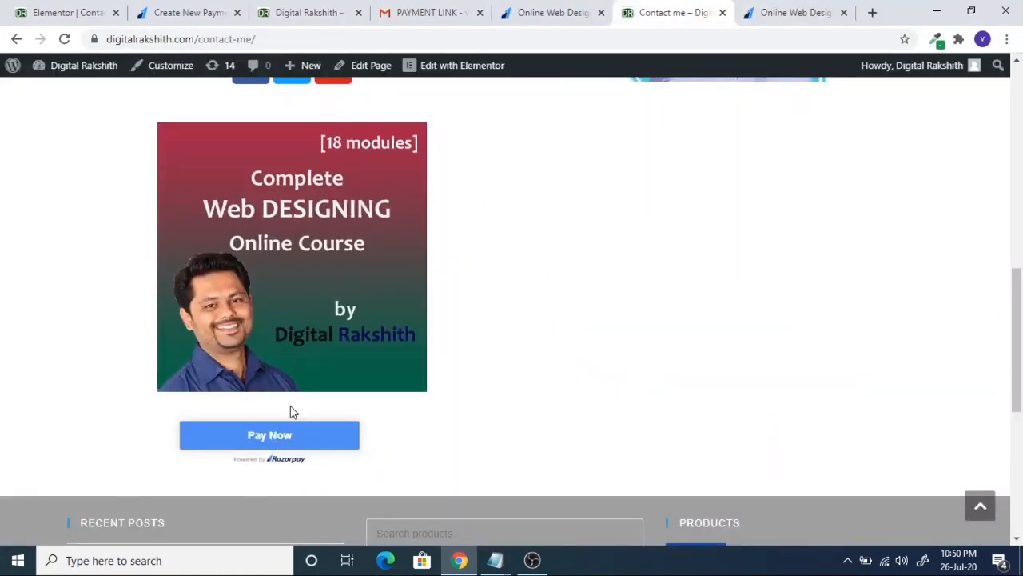
pyautogui.scroll(10, 571, 341)
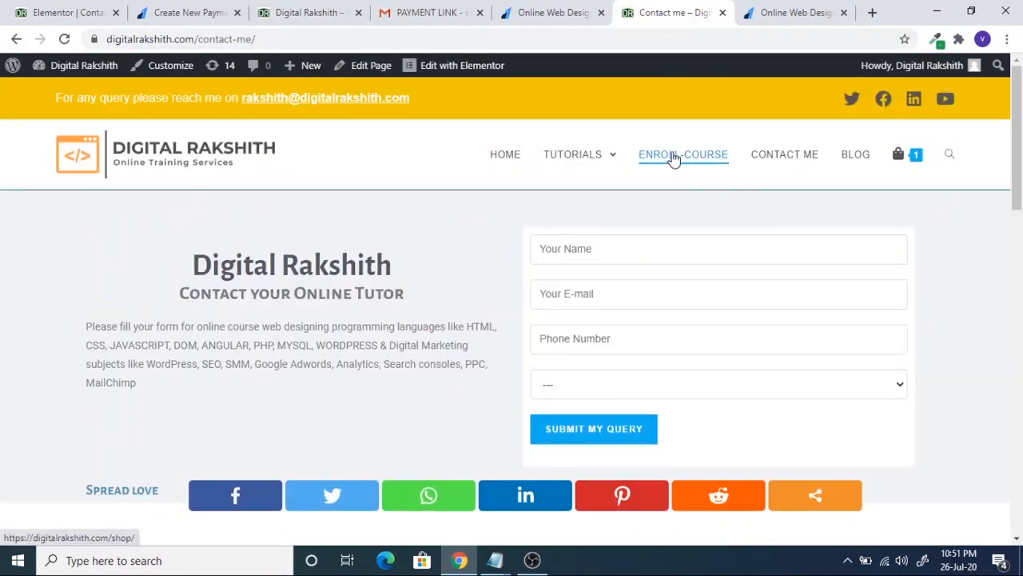
pyautogui.click(689, 159)
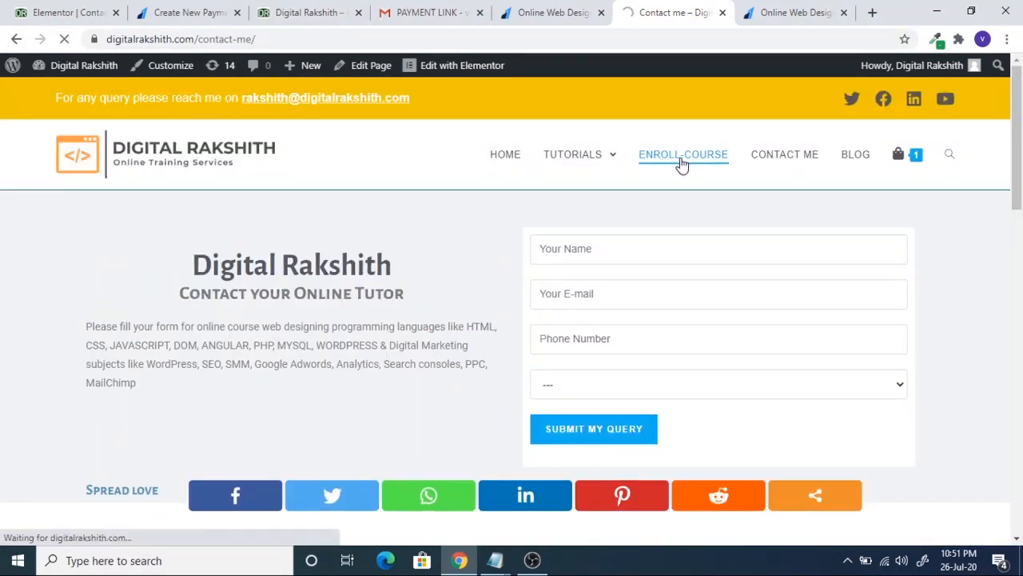
pyautogui.scroll(-1, 583, 331)
pyautogui.scroll(-2, 584, 332)
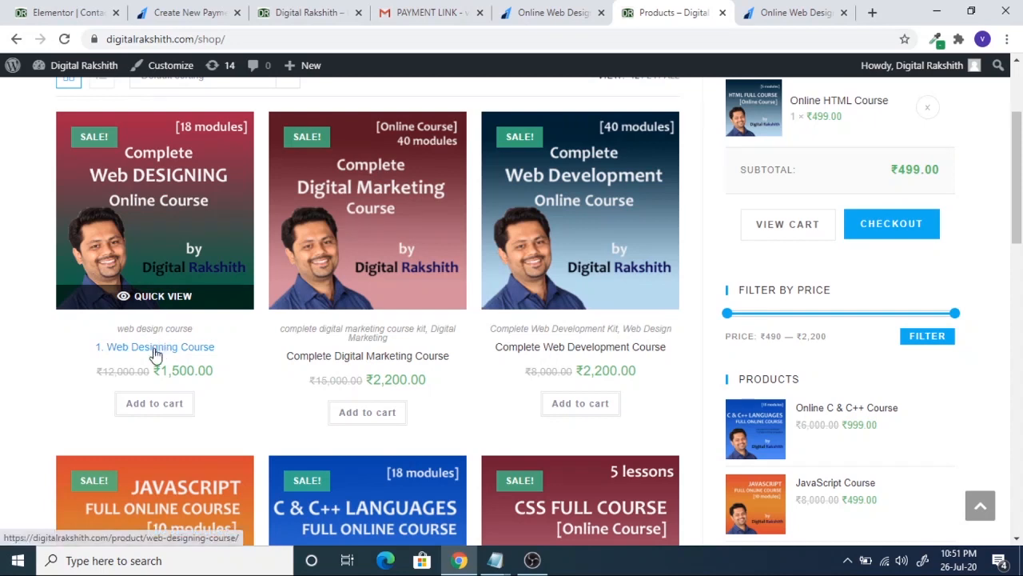
pyautogui.click(160, 406)
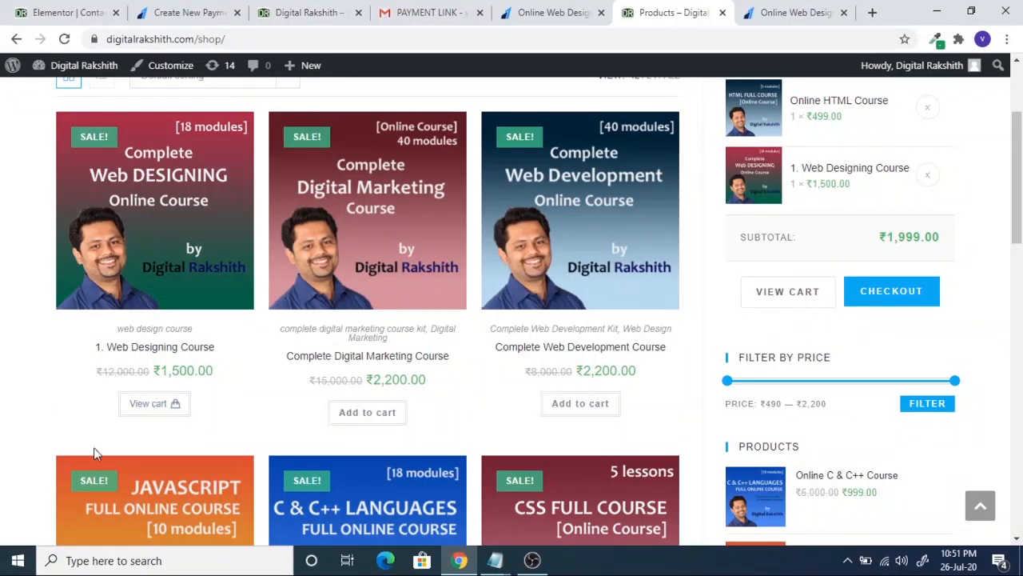
pyautogui.click(155, 403)
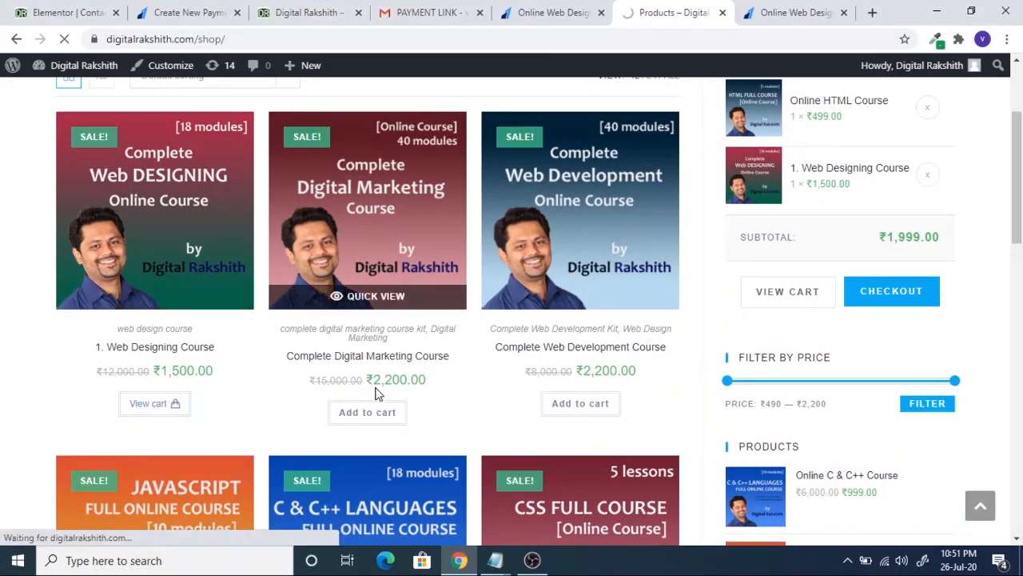
pyautogui.scroll(-1, 429, 381)
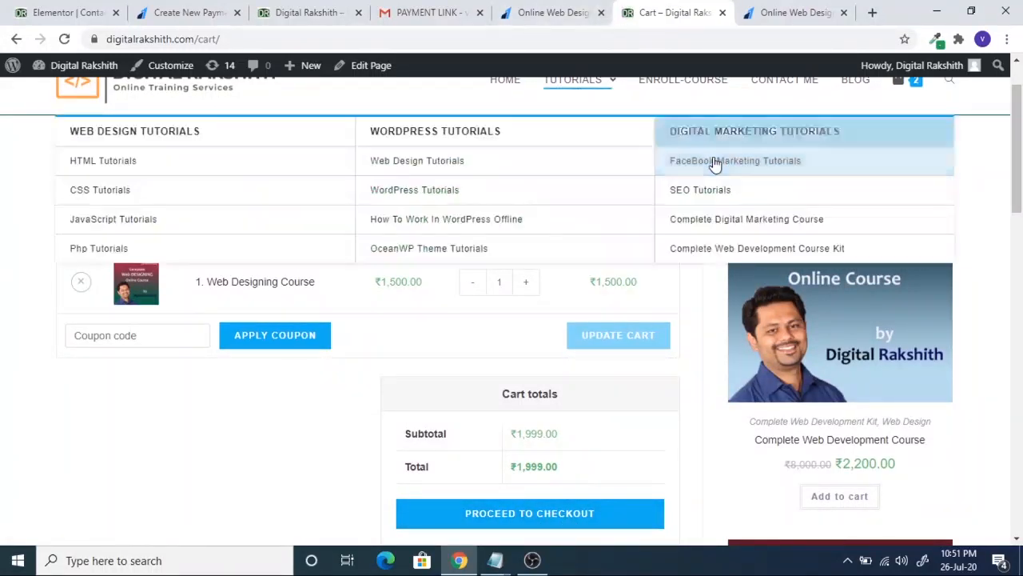
pyautogui.scroll(1, 799, 172)
# - On the Contact Me page, check that Pay Now opens the course payment page
pyautogui.click(789, 158)
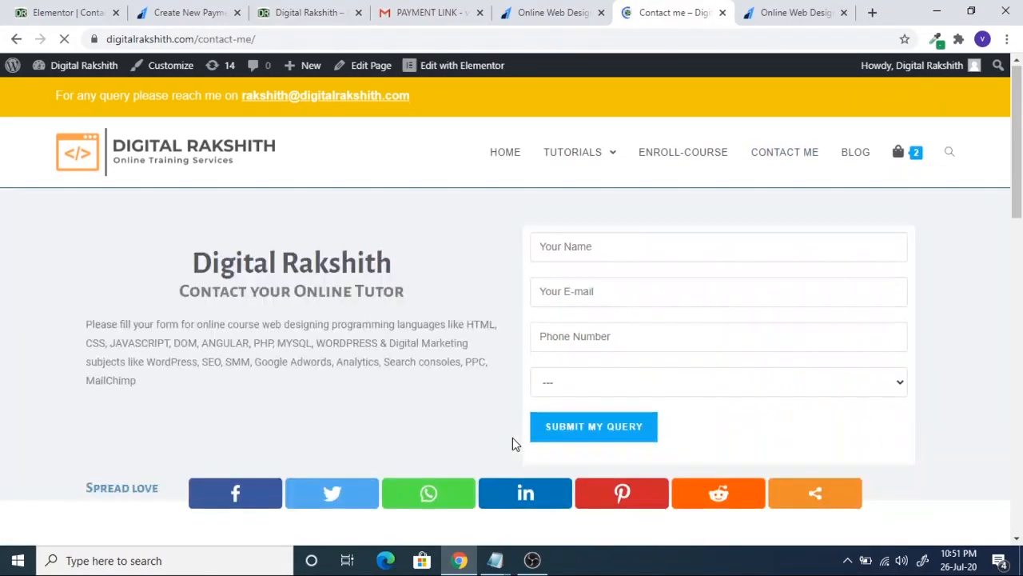
pyautogui.scroll(-10, 512, 437)
pyautogui.scroll(-4, 480, 384)
pyautogui.scroll(4, 440, 287)
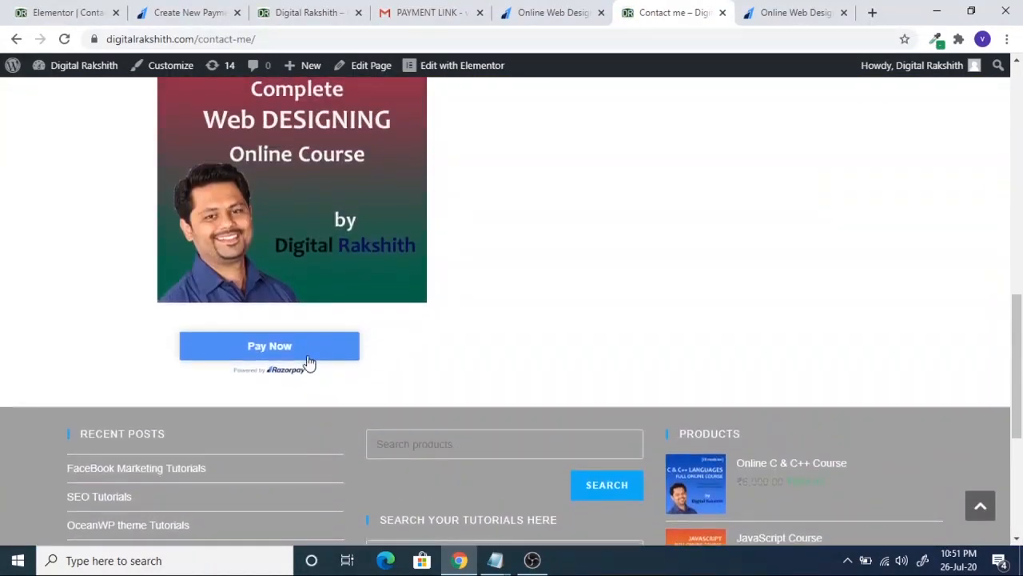
pyautogui.click(308, 347)
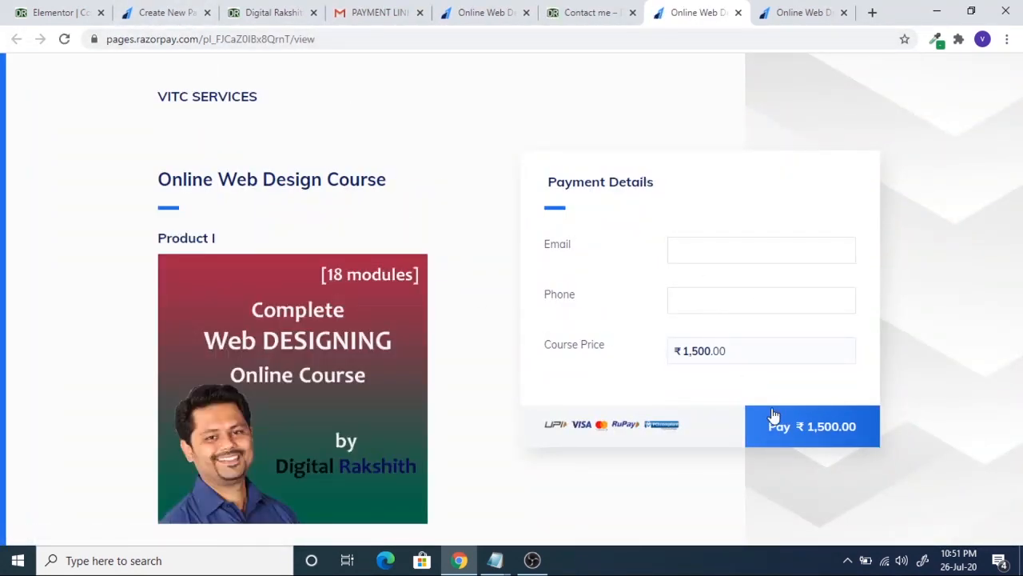
# - Return to the contact page and open the ENROLL-COURSE shop, showing a ₹1,999.00 cart subtotal
pyautogui.click(605, 6)
pyautogui.scroll(10, 541, 388)
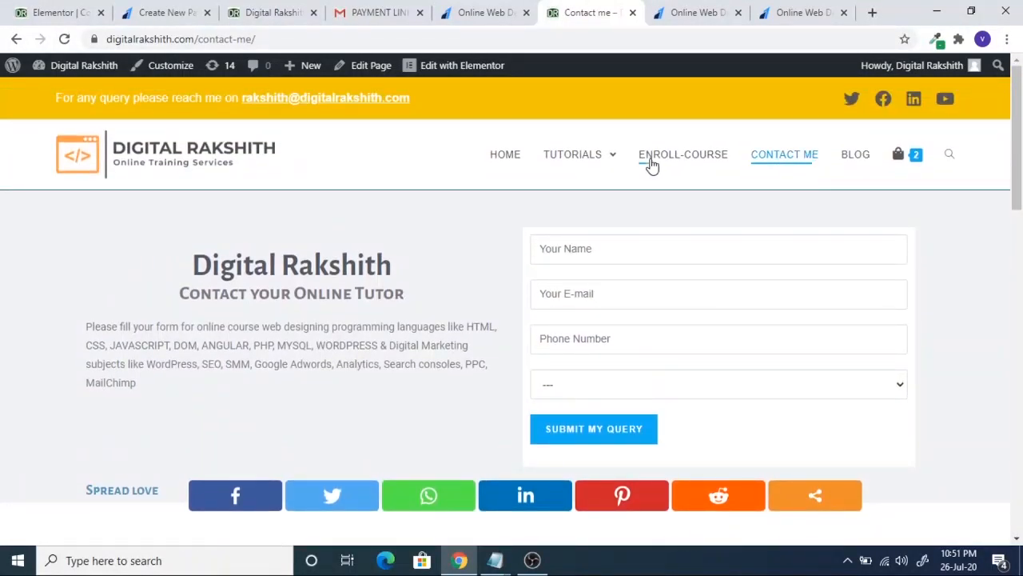
pyautogui.moveTo(923, 161)
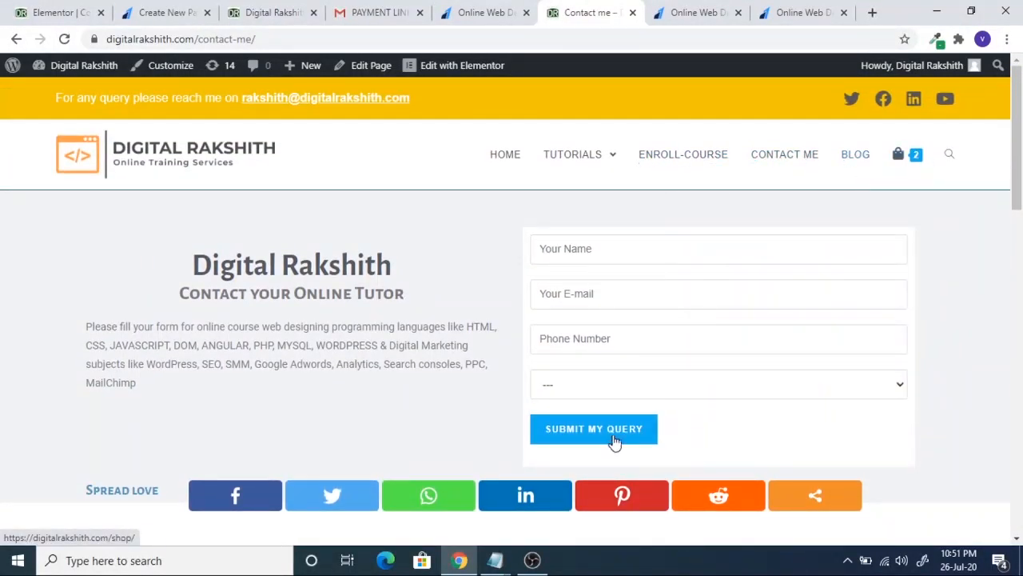
pyautogui.scroll(-7, 609, 444)
pyautogui.scroll(-4, 318, 391)
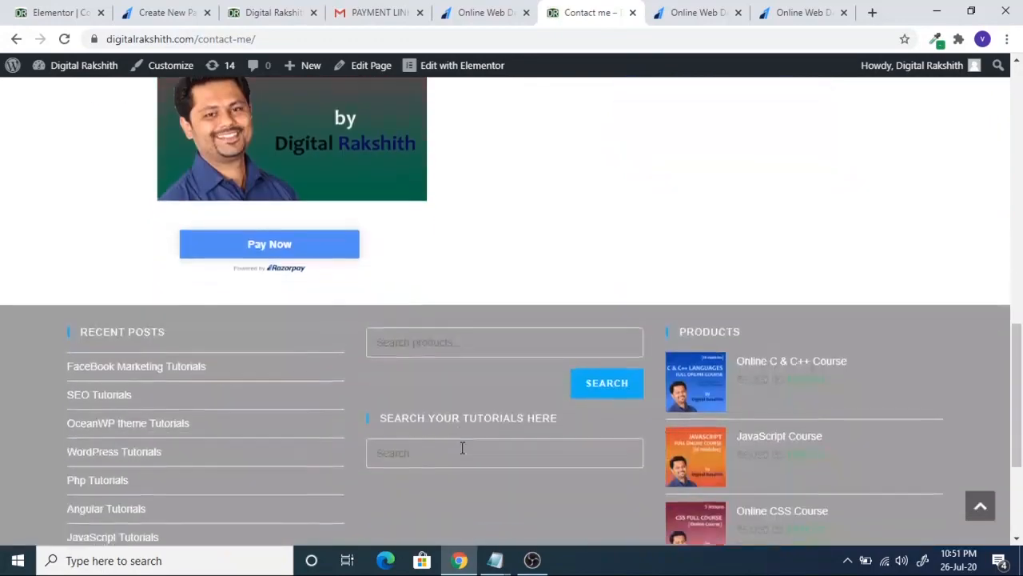
pyautogui.scroll(2, 343, 288)
pyautogui.scroll(4, 432, 393)
pyautogui.scroll(-1, 486, 431)
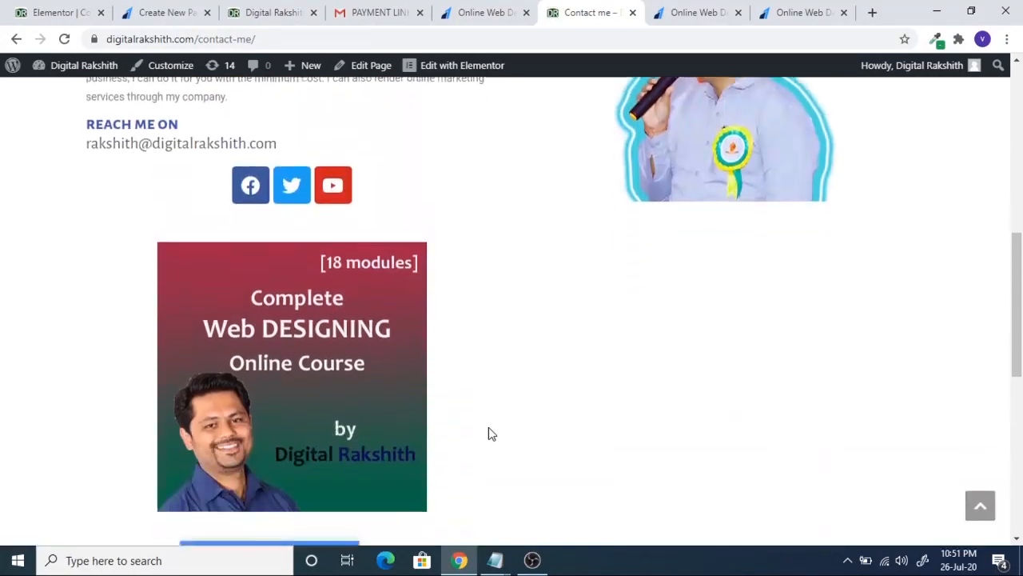
pyautogui.scroll(6, 487, 429)
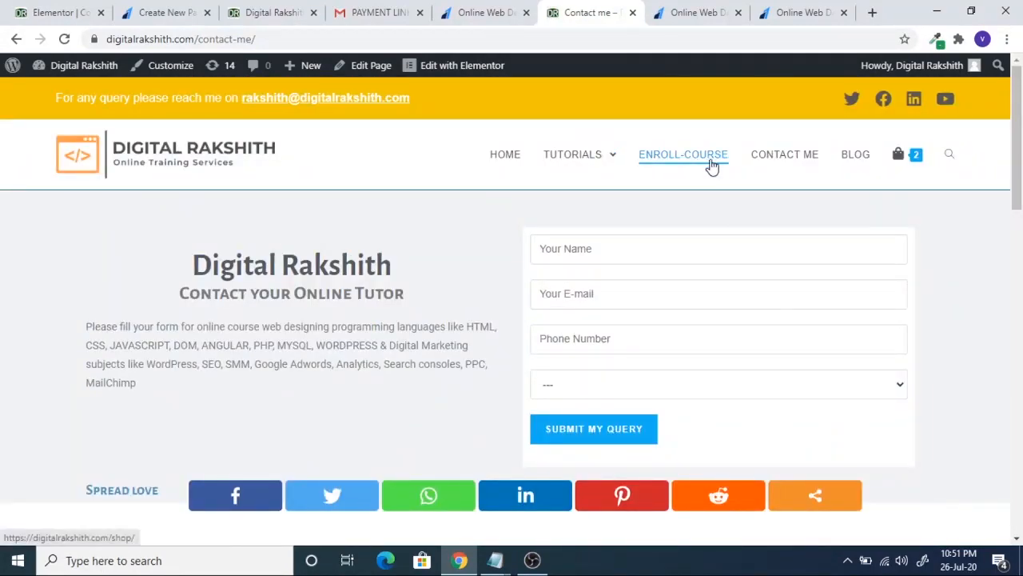
pyautogui.click(699, 166)
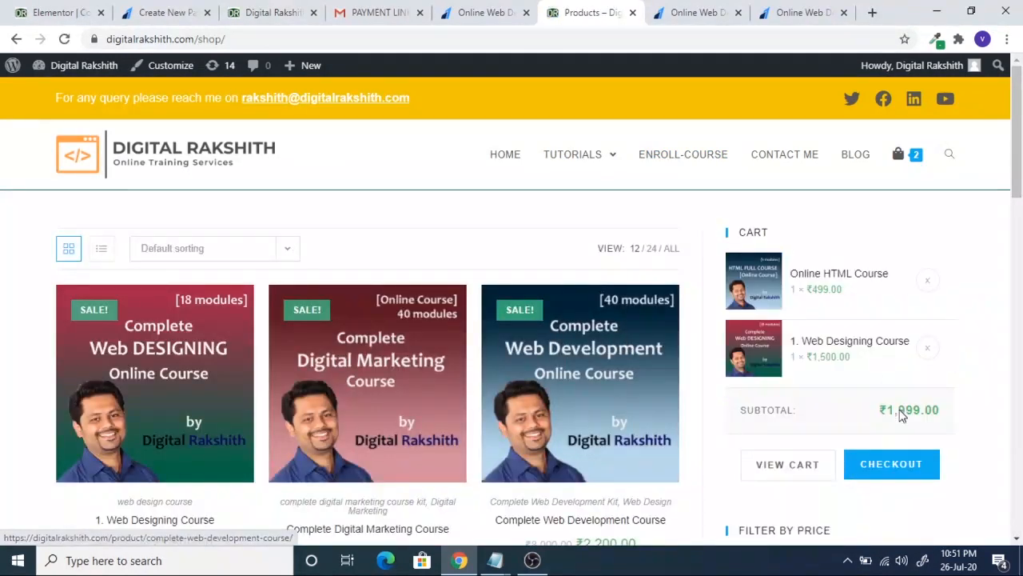
# - Check out the cart and review the billing details and ₹1,999.00 two-course order
pyautogui.click(894, 470)
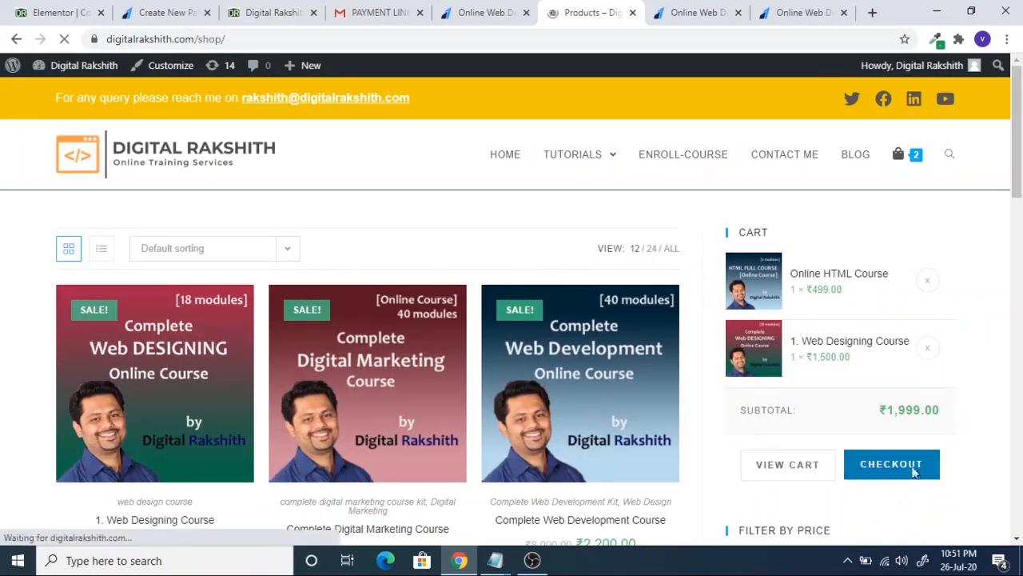
pyautogui.scroll(-1, 63, 382)
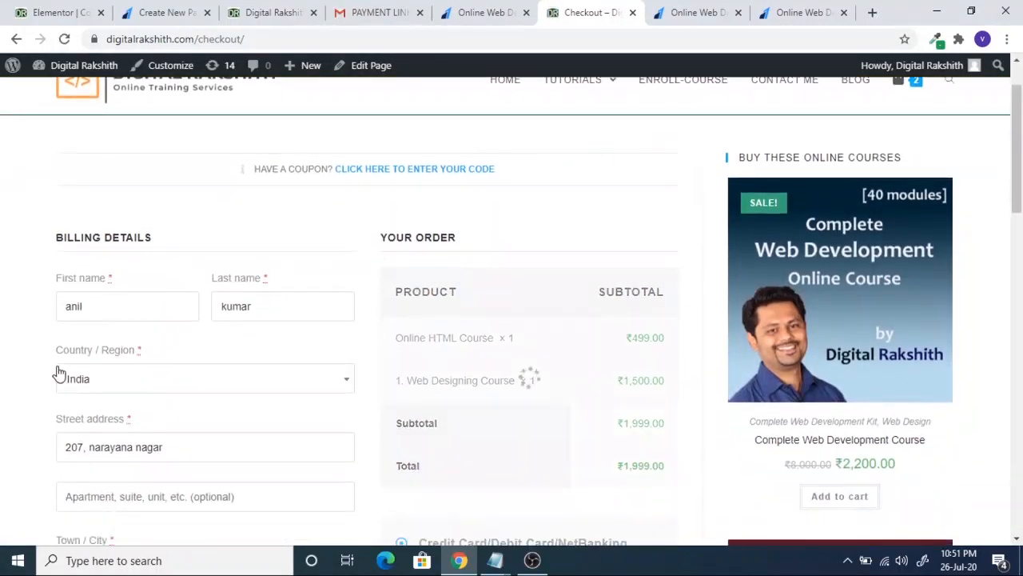
pyautogui.scroll(-2, 258, 355)
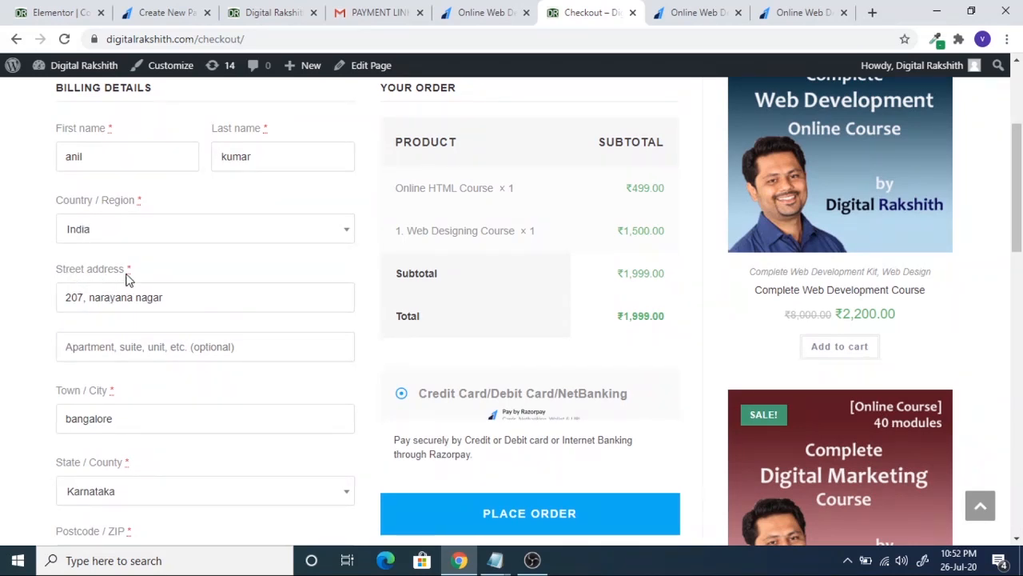
pyautogui.scroll(-1, 136, 368)
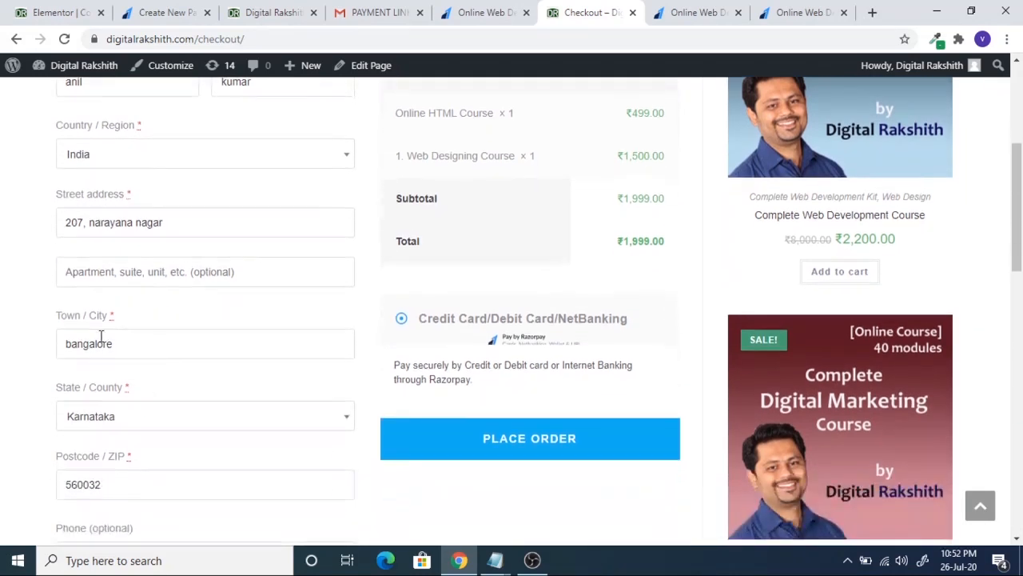
pyautogui.scroll(-1, 120, 392)
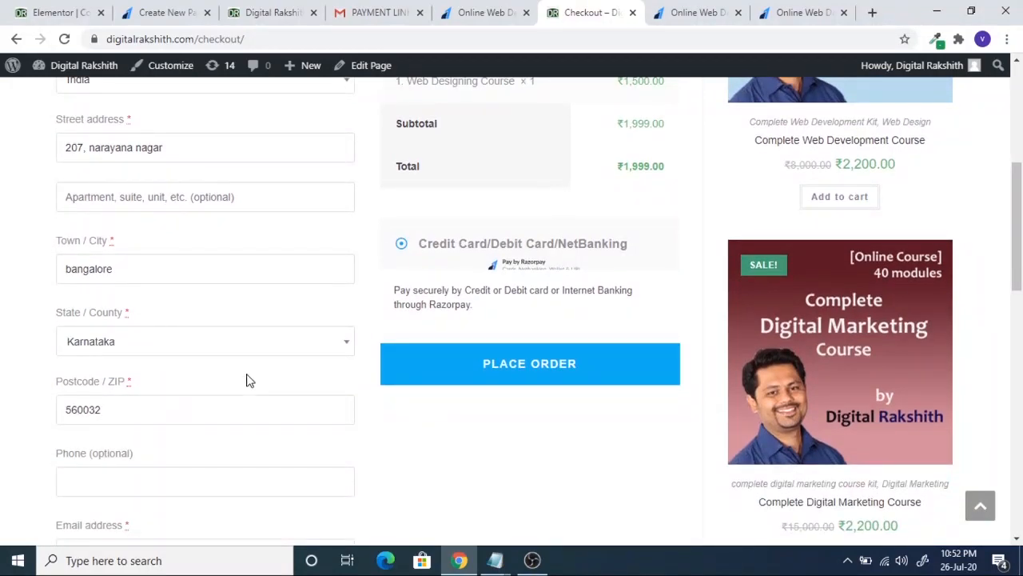
pyautogui.scroll(3, 137, 292)
pyautogui.scroll(-4, 144, 379)
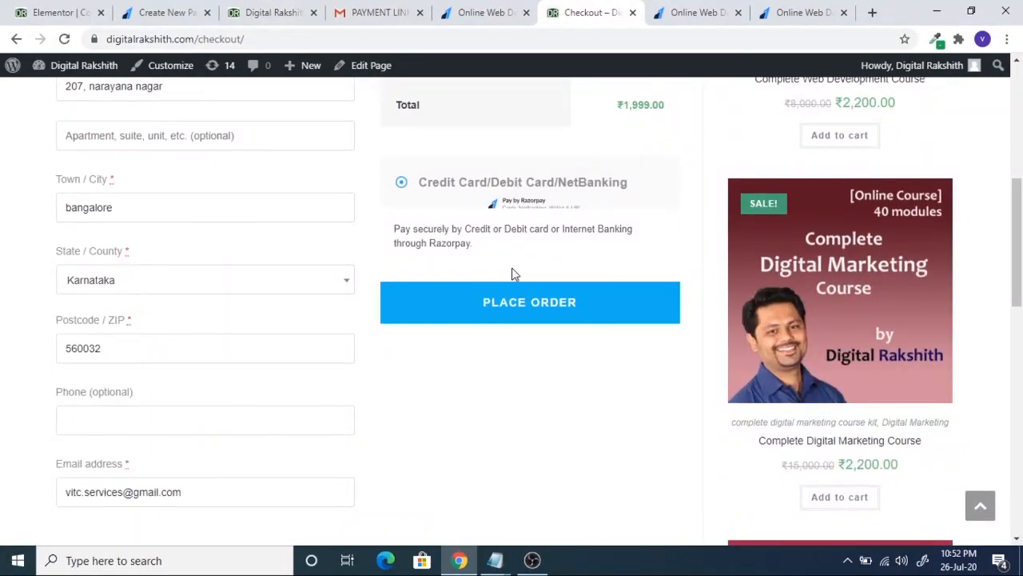
pyautogui.scroll(-4, 558, 374)
pyautogui.scroll(6, 556, 373)
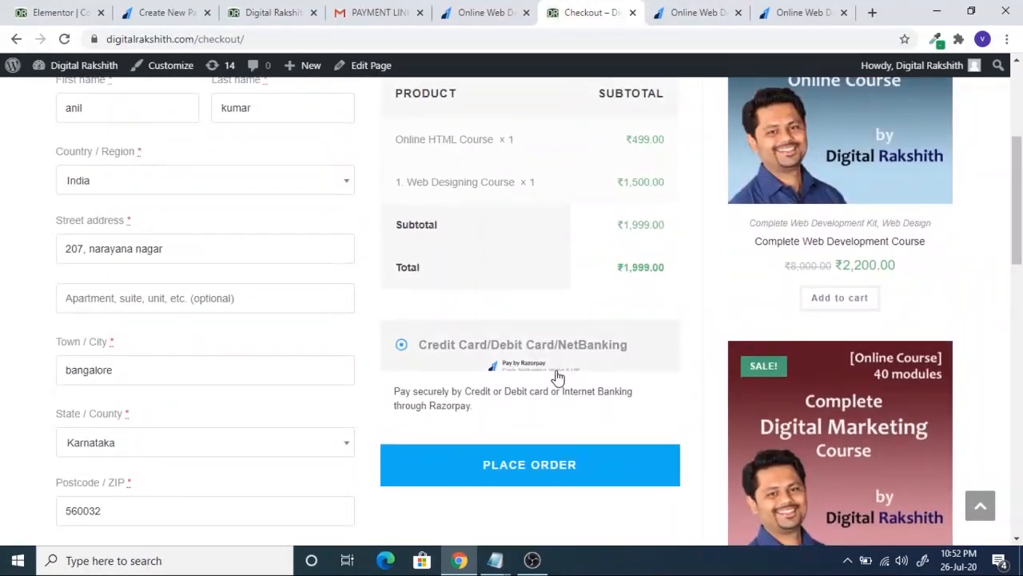
pyautogui.scroll(5, 558, 374)
# - Compare the checkout with the Razorpay payment page tabs, ending back on checkout
pyautogui.click(700, 14)
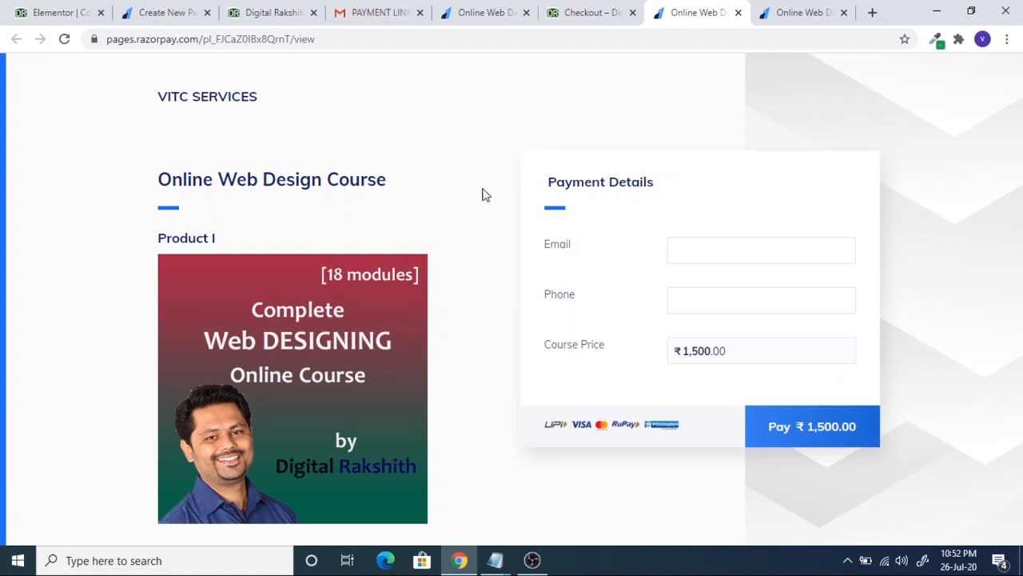
pyautogui.scroll(-3, 341, 171)
pyautogui.scroll(3, 348, 249)
pyautogui.click(612, 11)
pyautogui.click(496, 12)
pyautogui.click(590, 13)
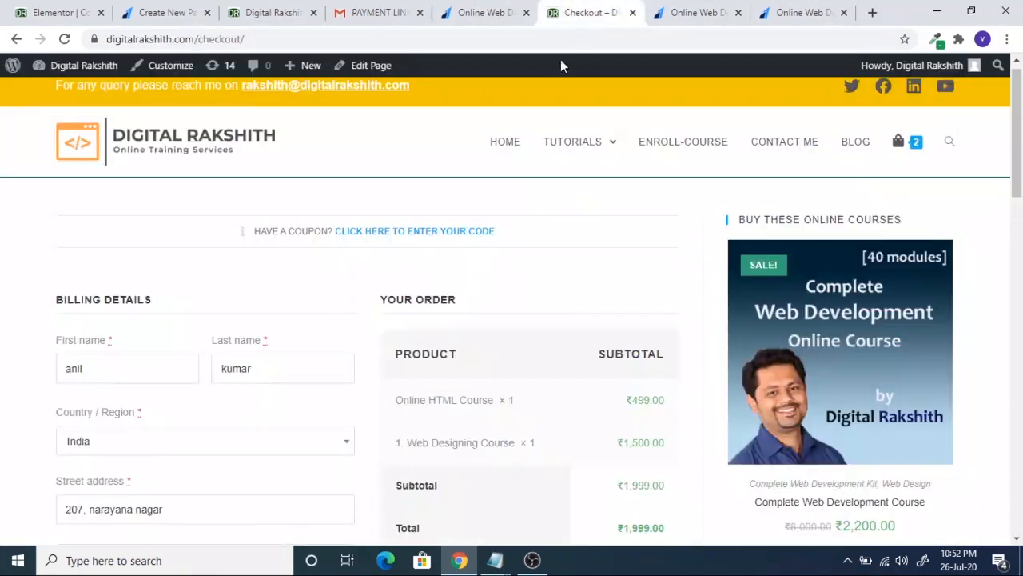